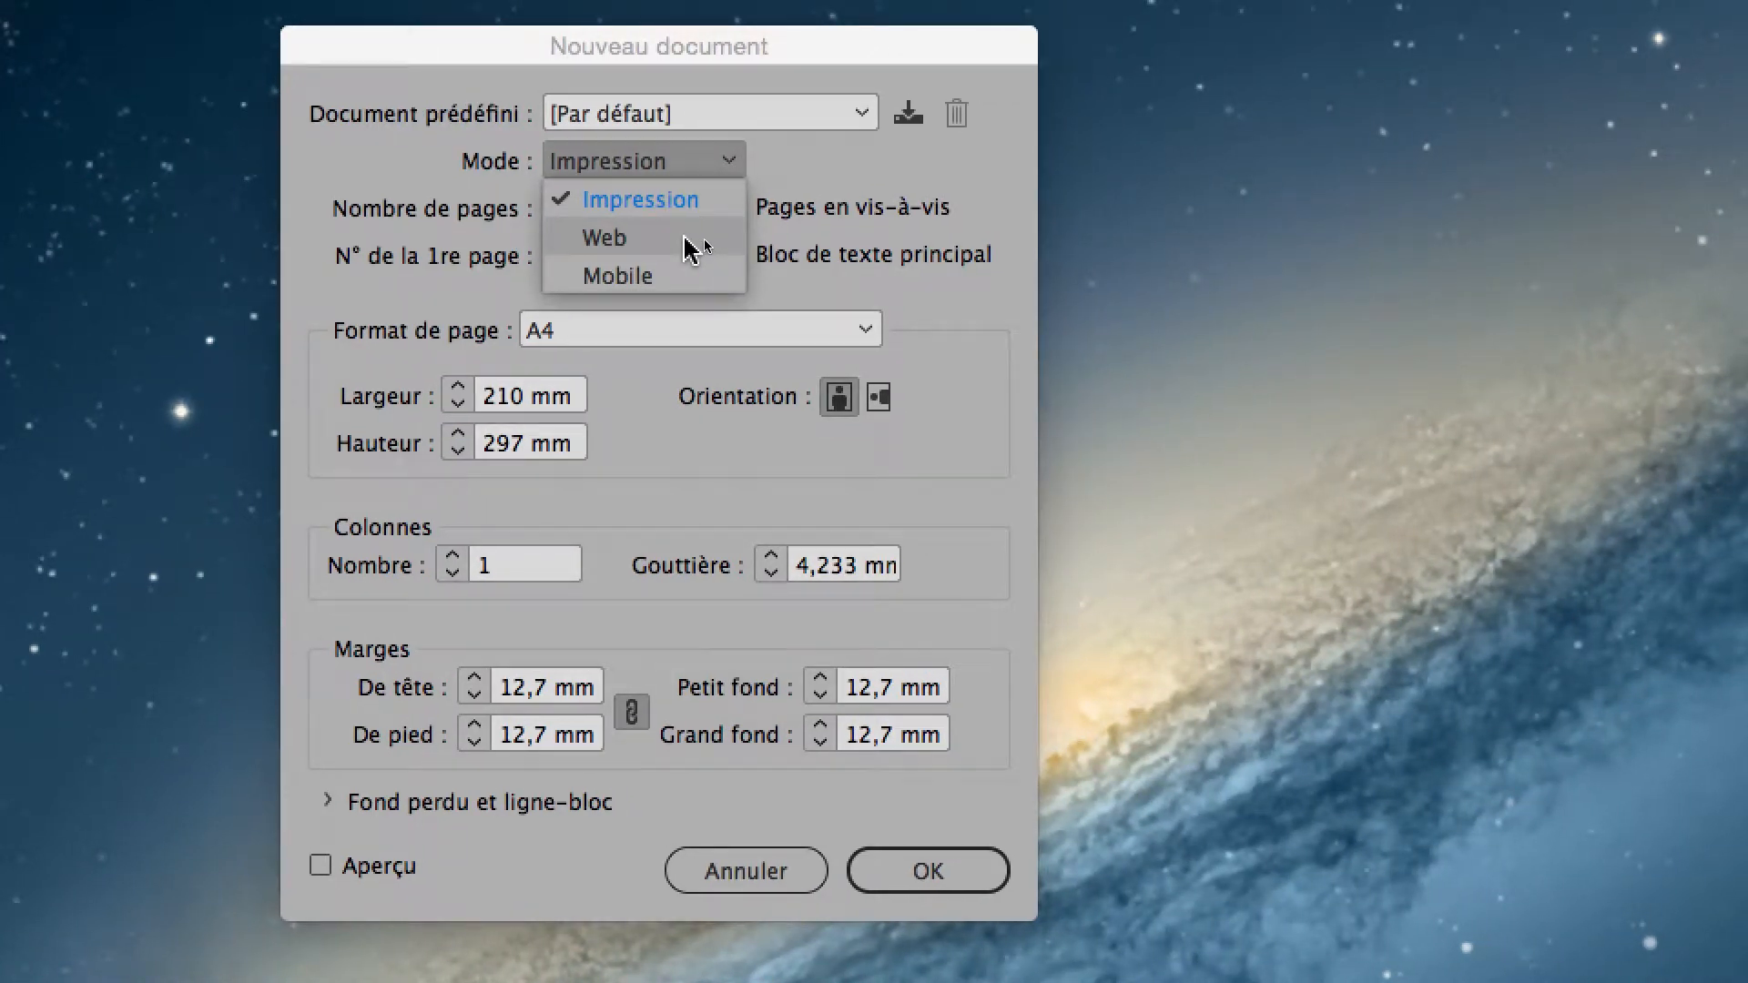
Set the new document to Web mode with the 1024 x 768 page format and turn on its preview.
left_click(692, 244)
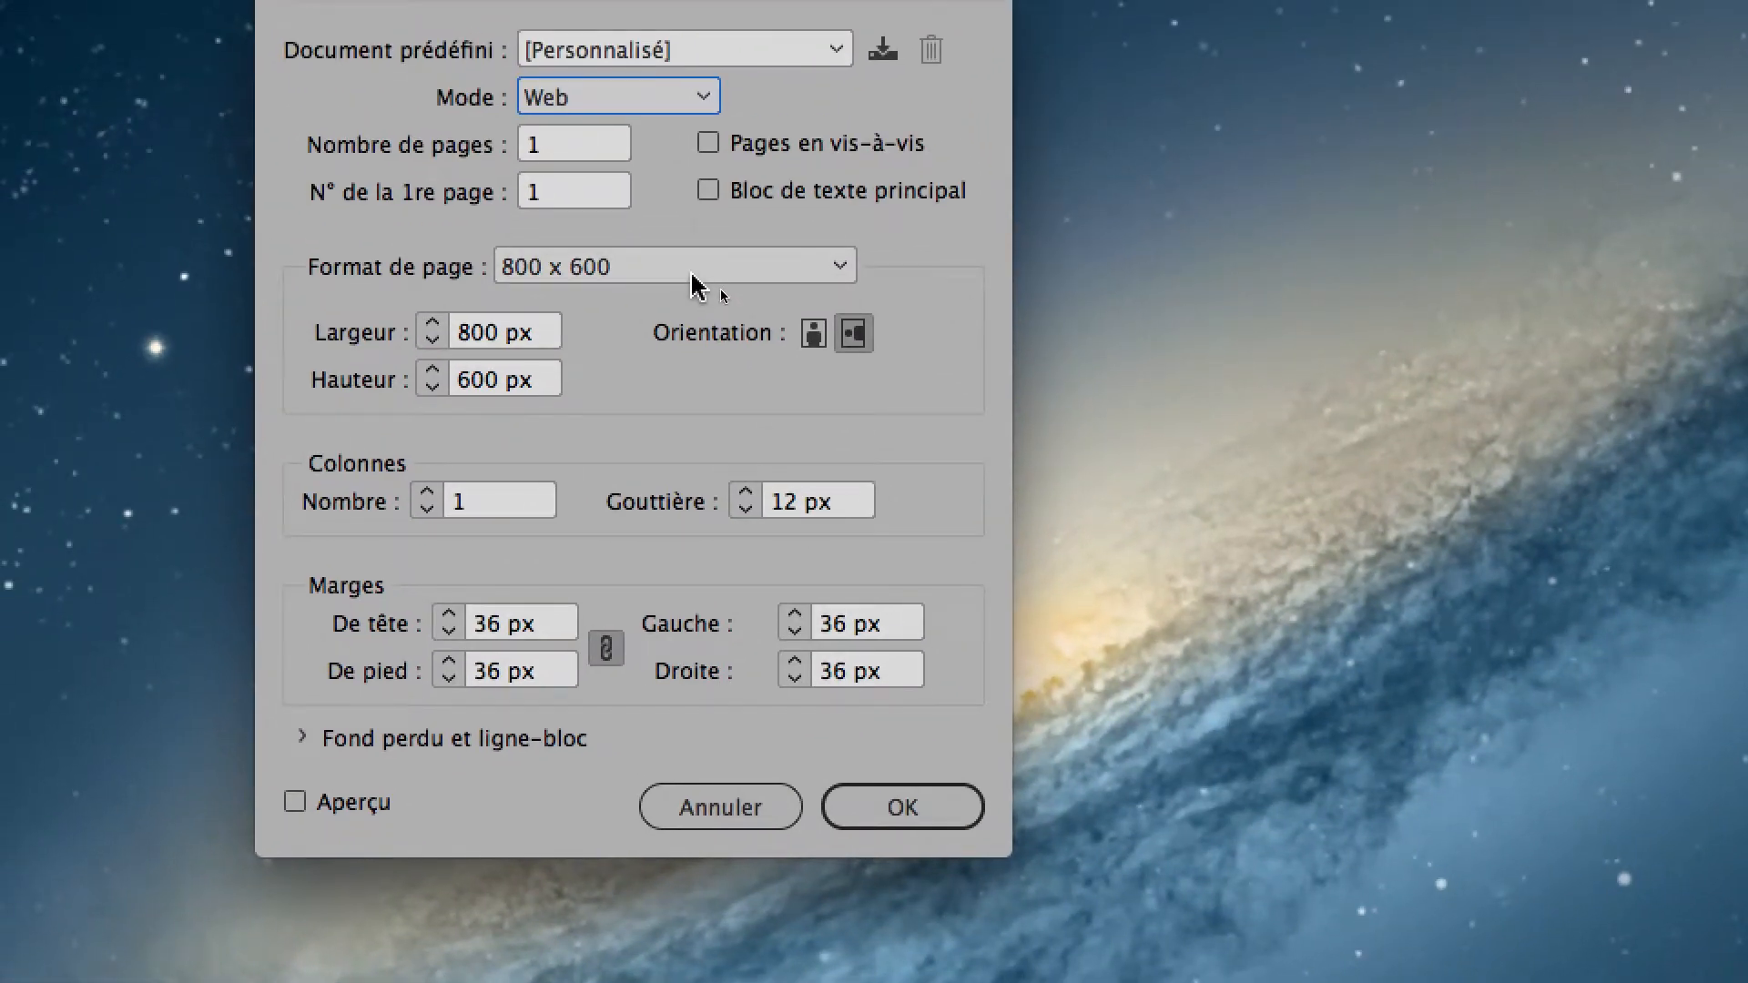
left_click(692, 275)
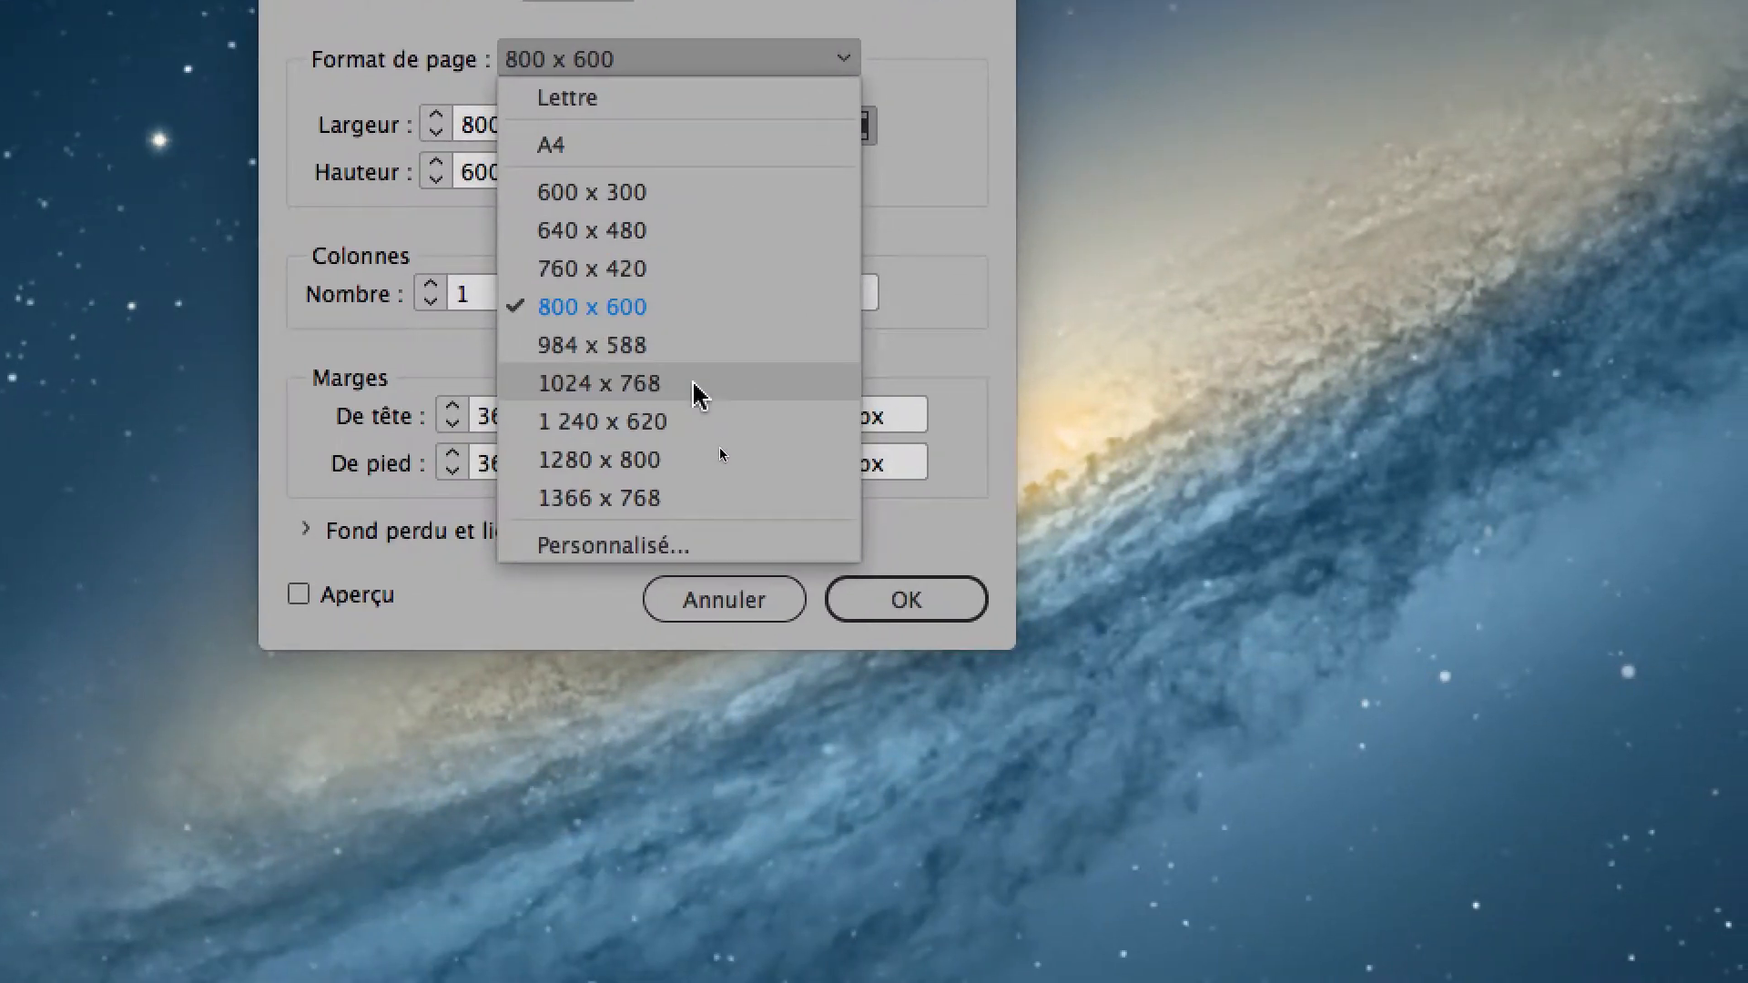
left_click(703, 386)
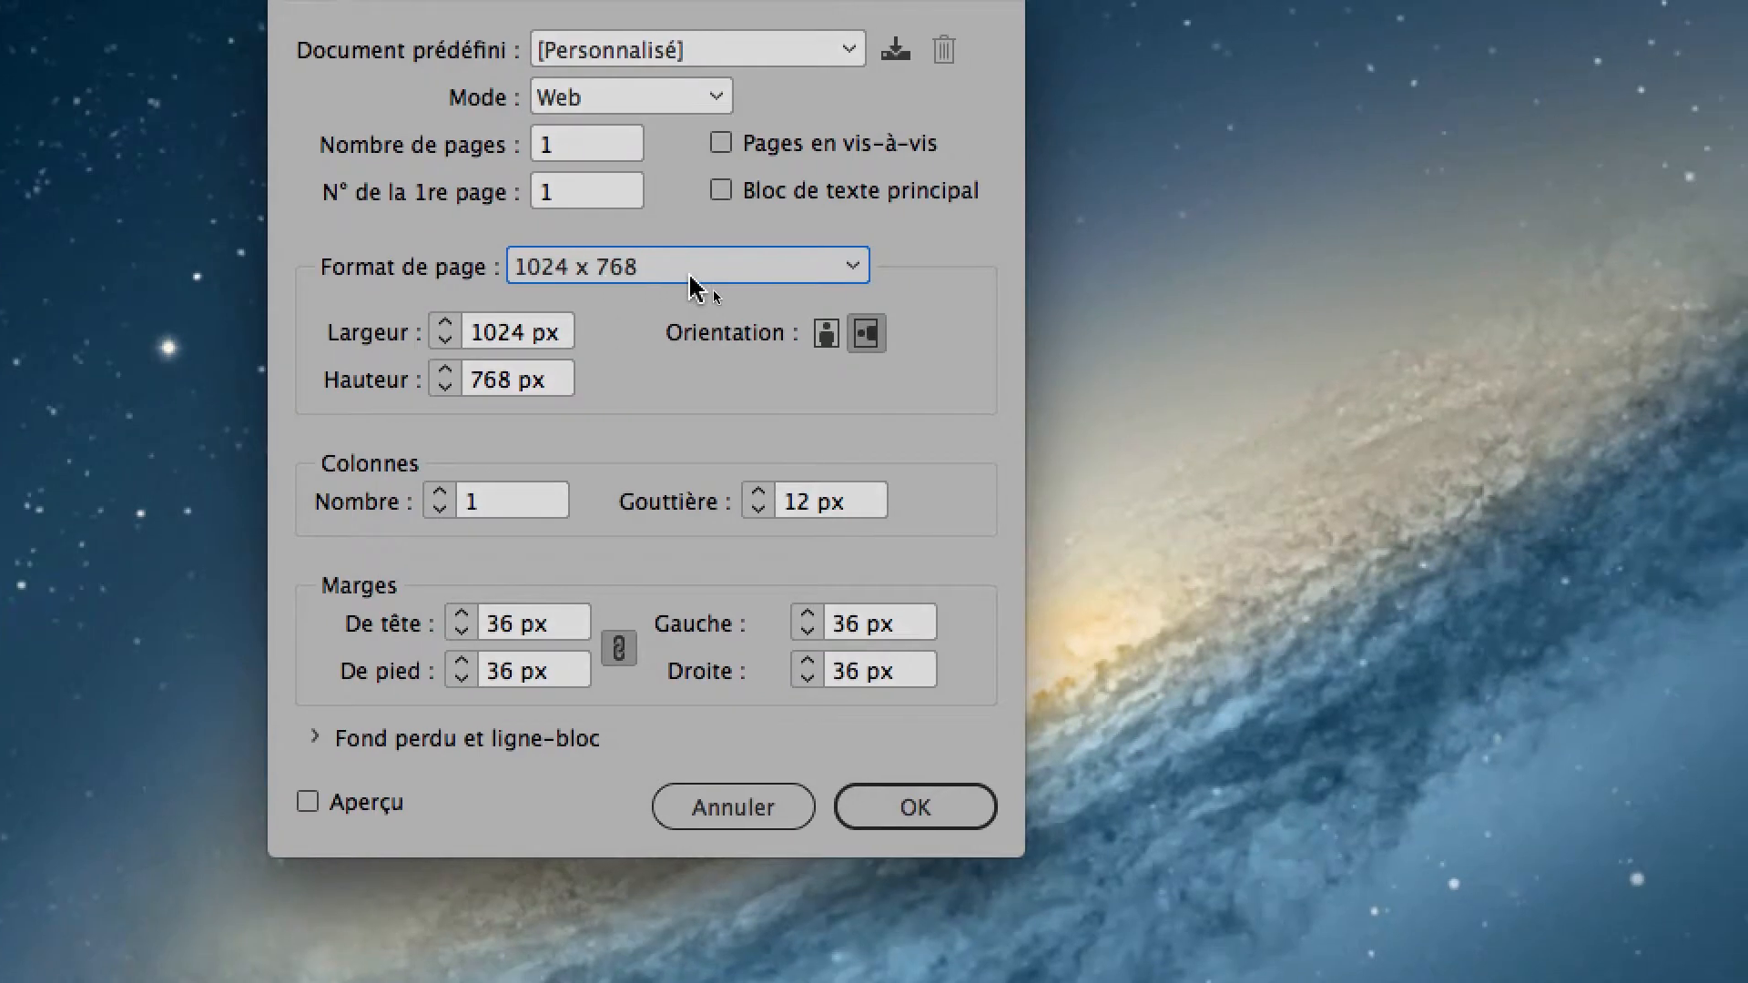
left_click(690, 278)
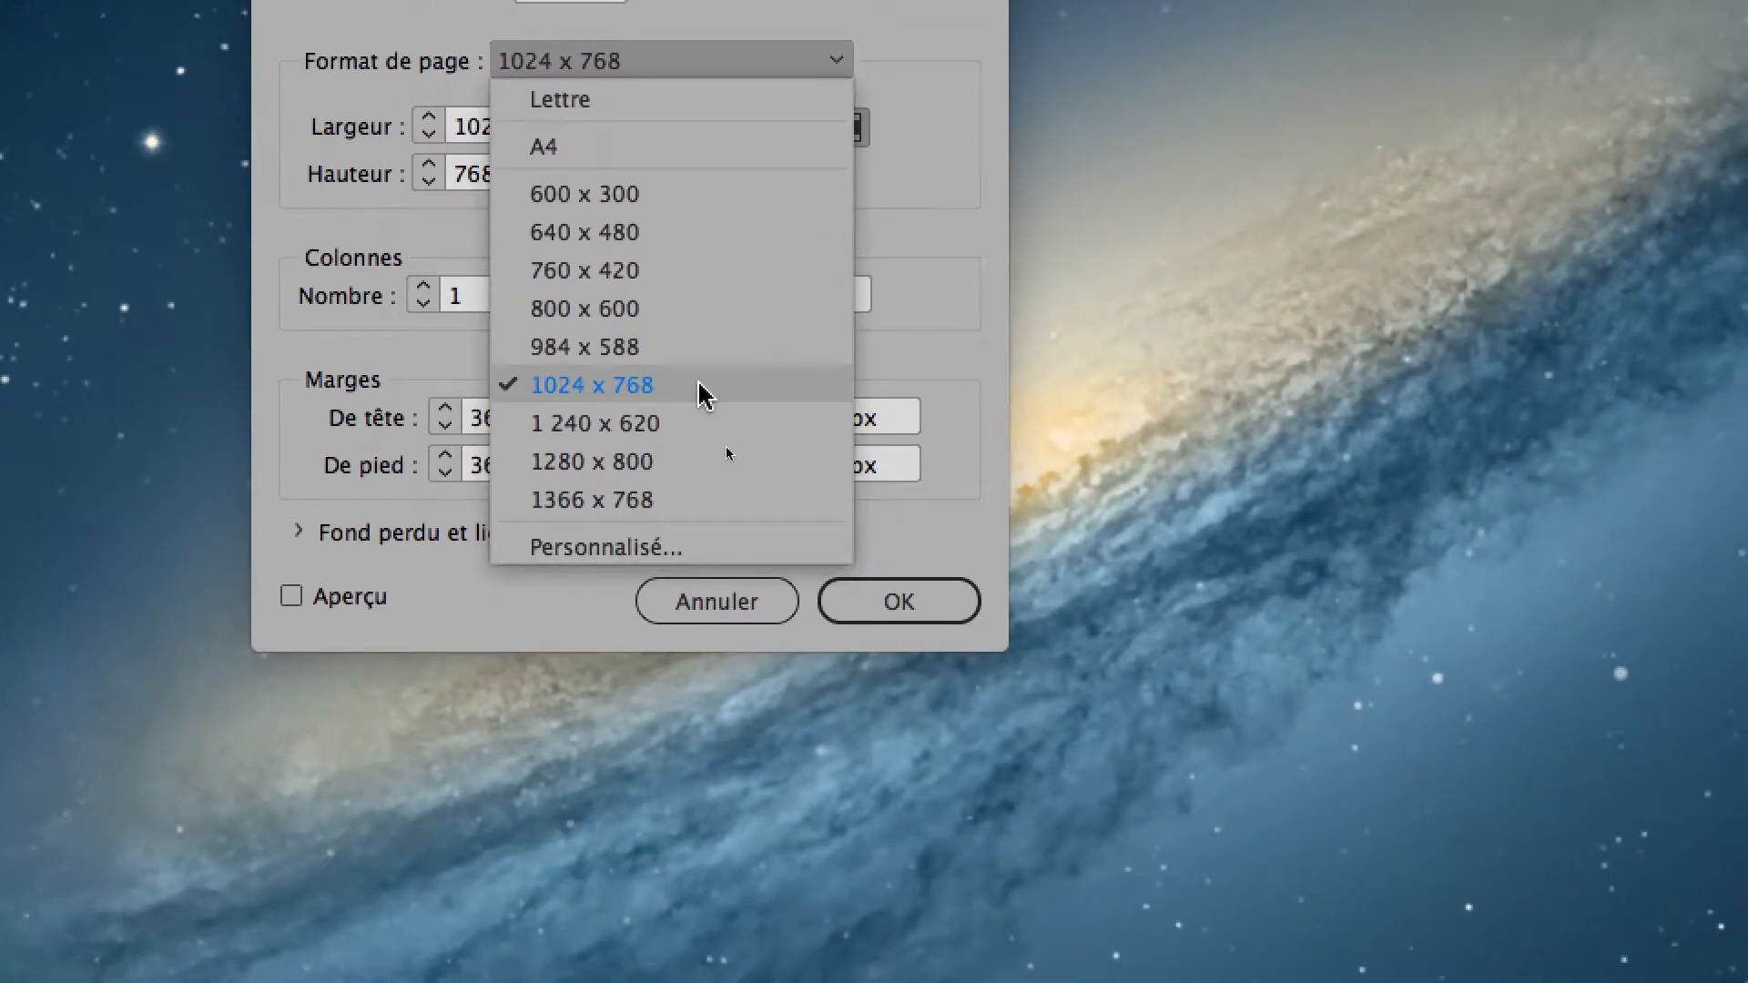
left_click(701, 390)
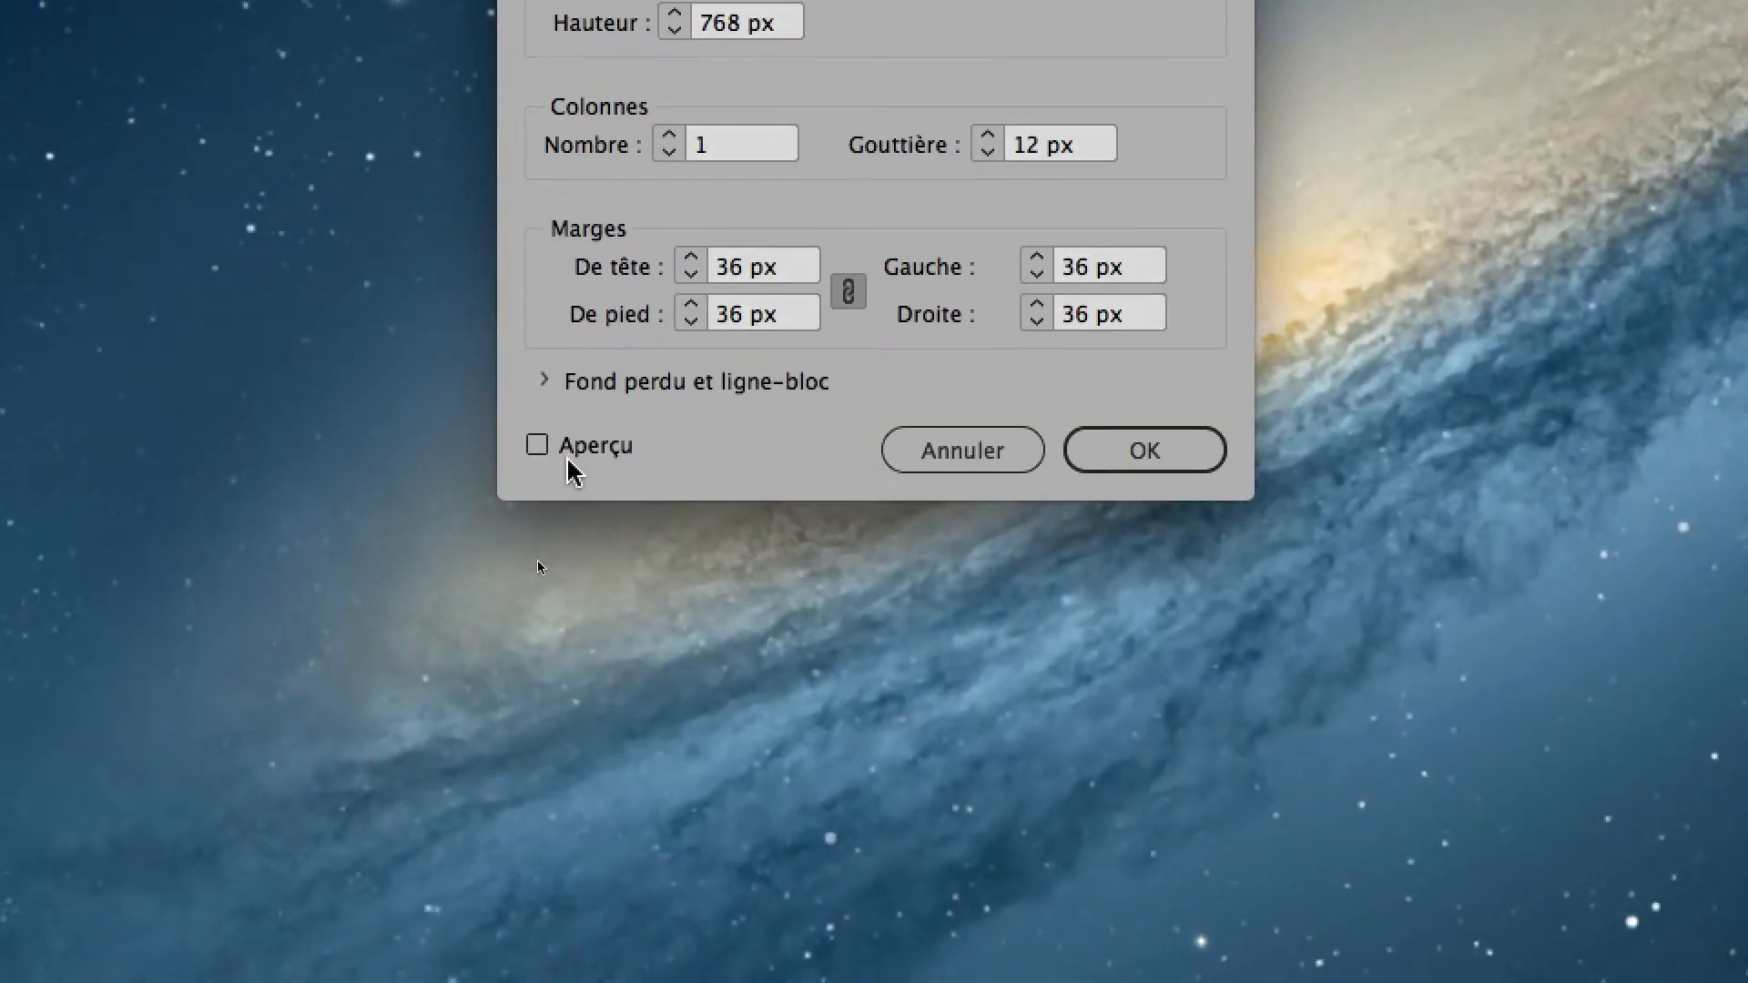
left_click(363, 803)
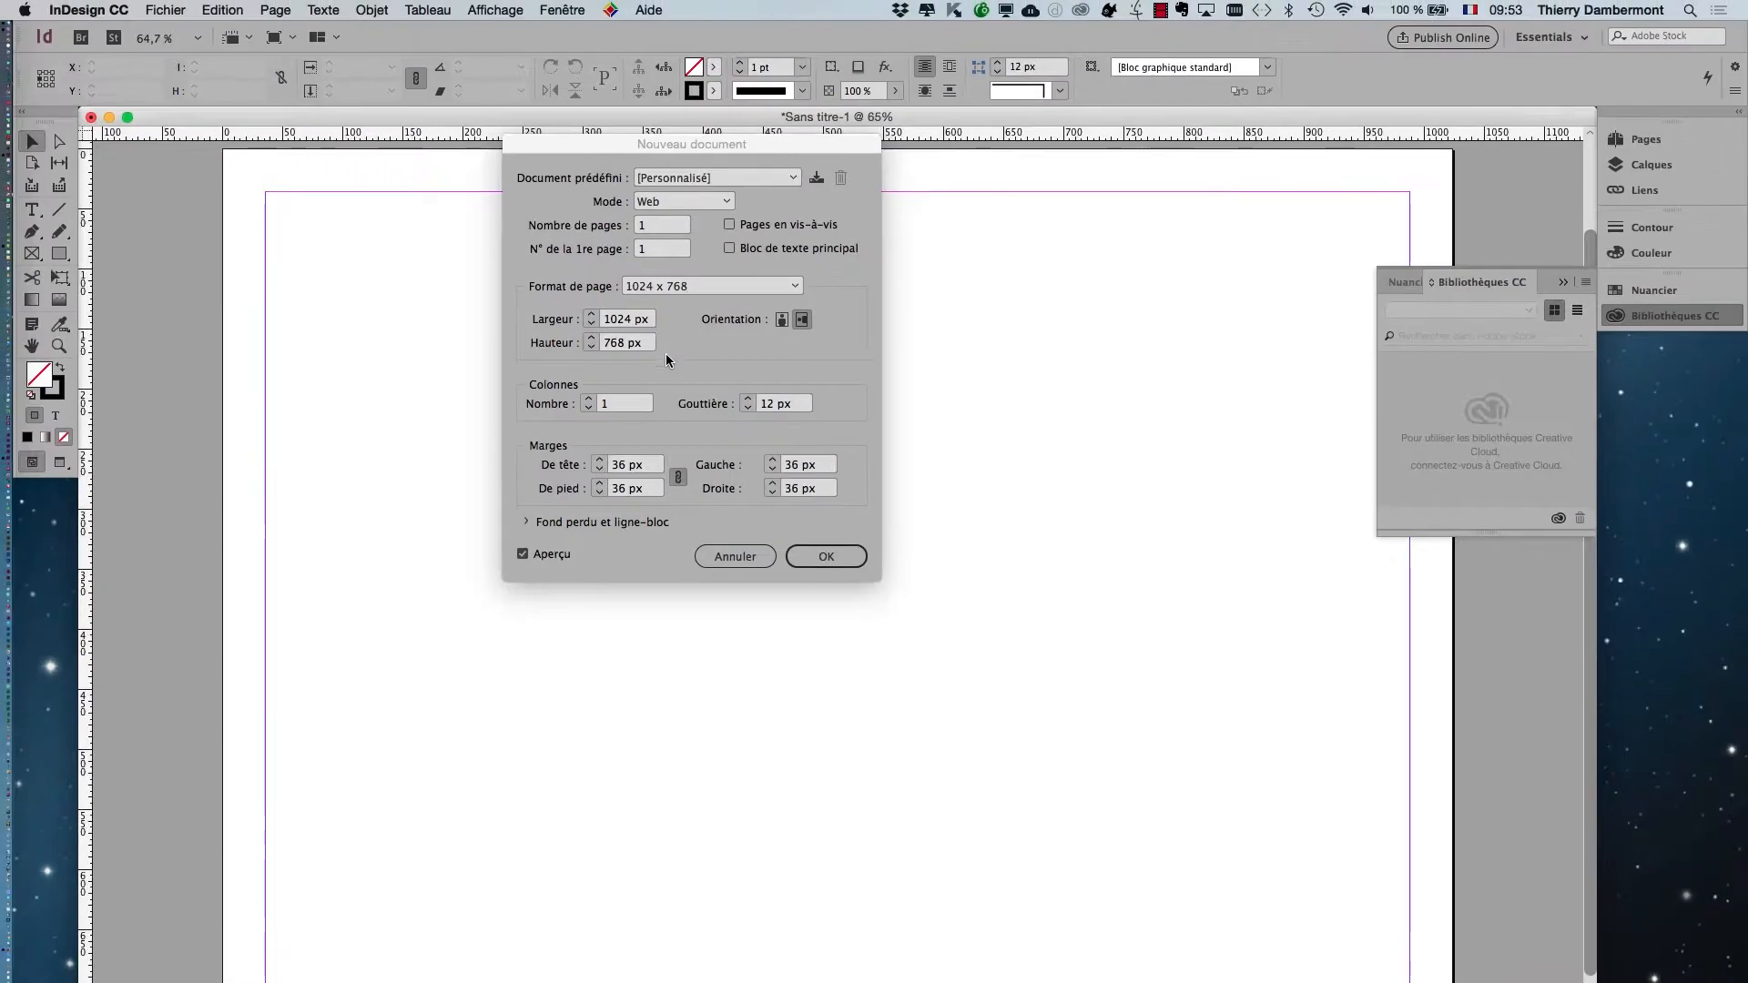
Create the document, keeping the Web mode and the 1024 x 768 page format.
left_click_drag(718, 142, 1472, 187)
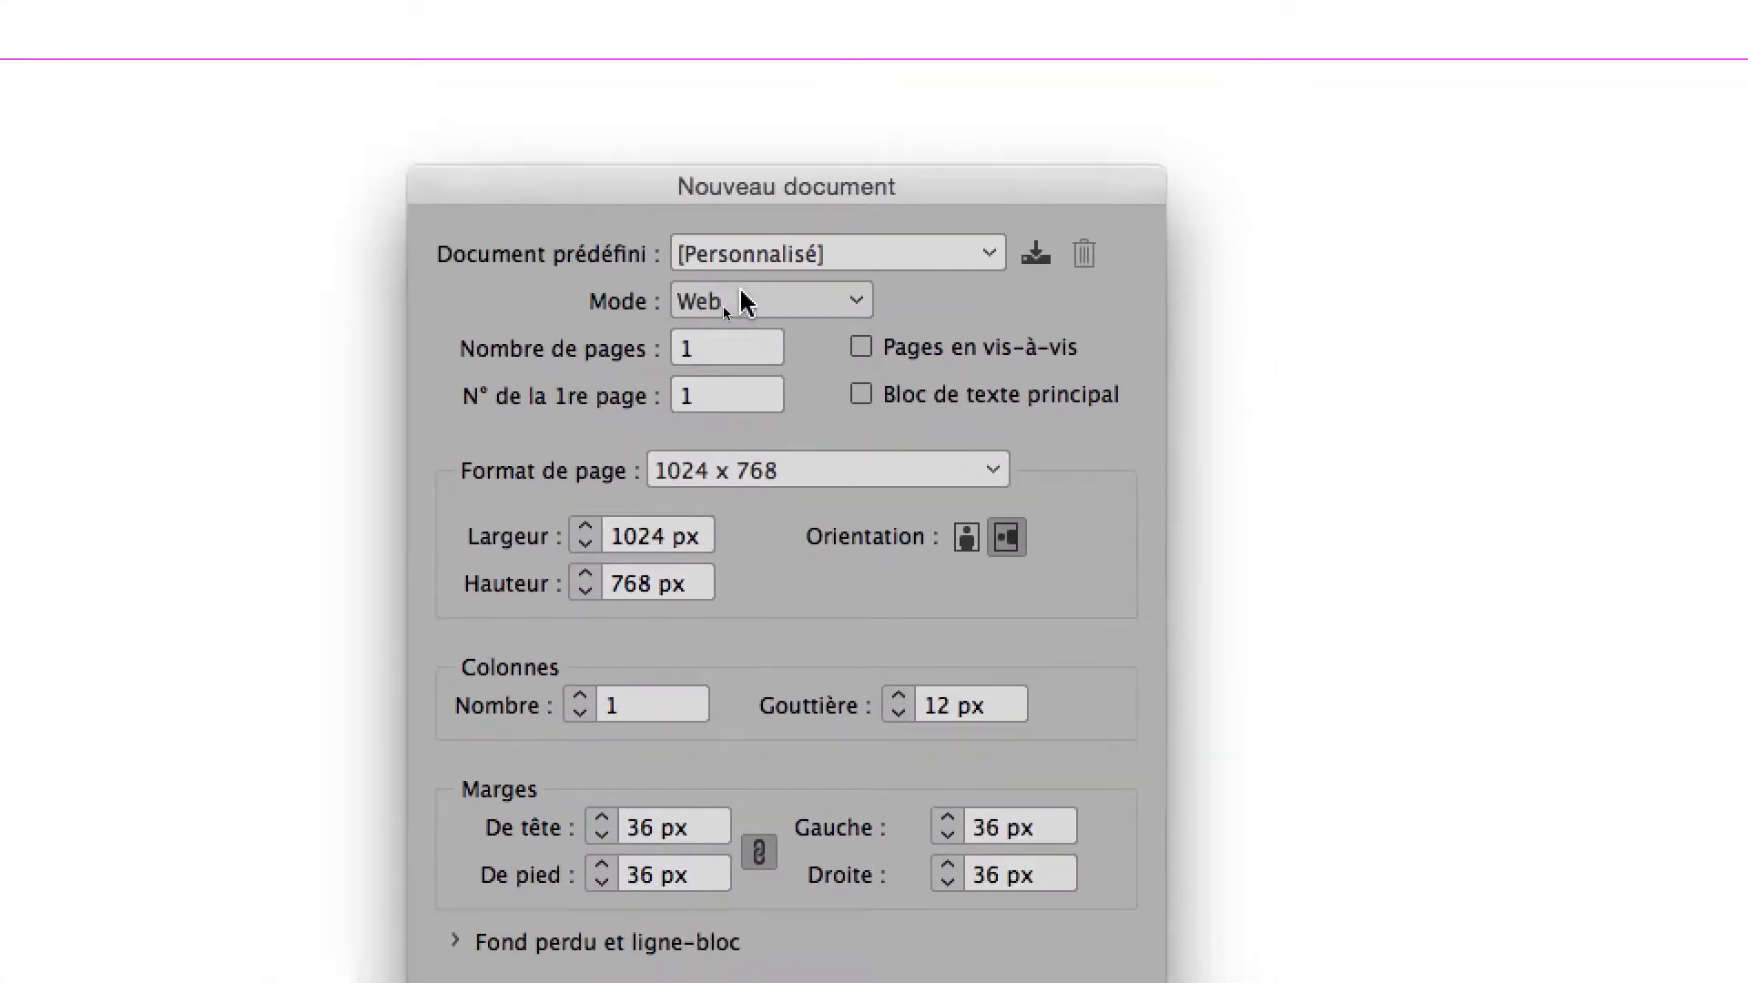
left_click(742, 303)
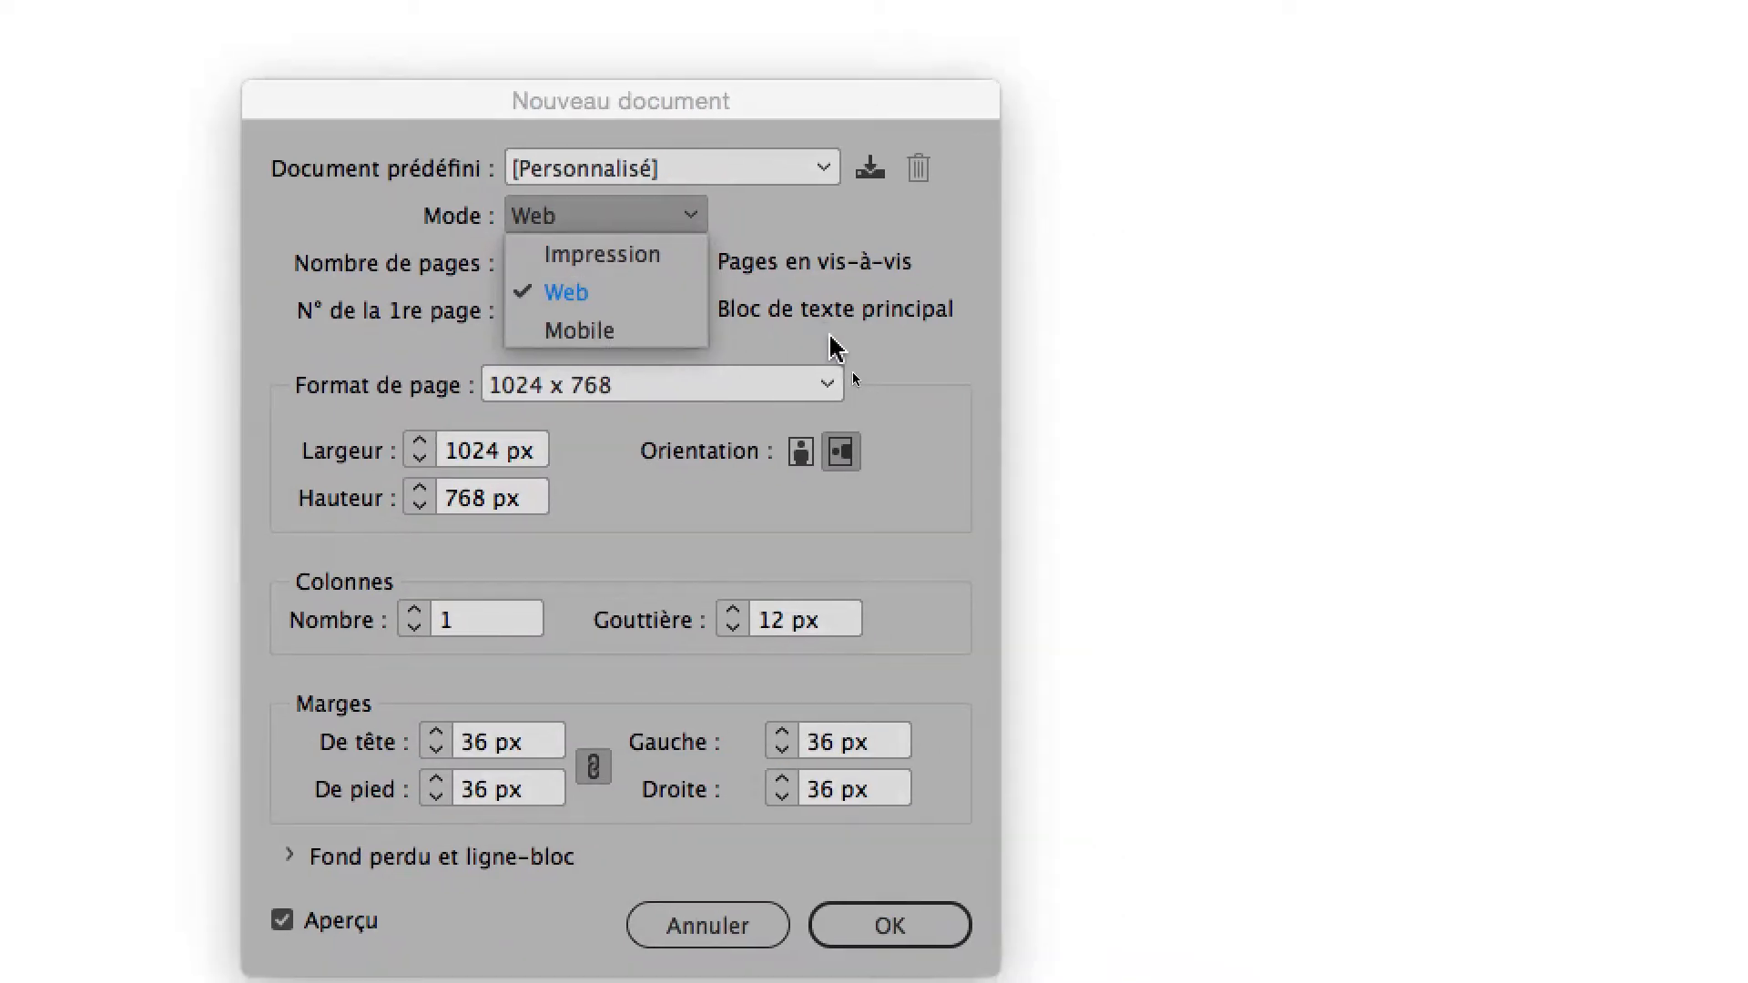
left_click(820, 386)
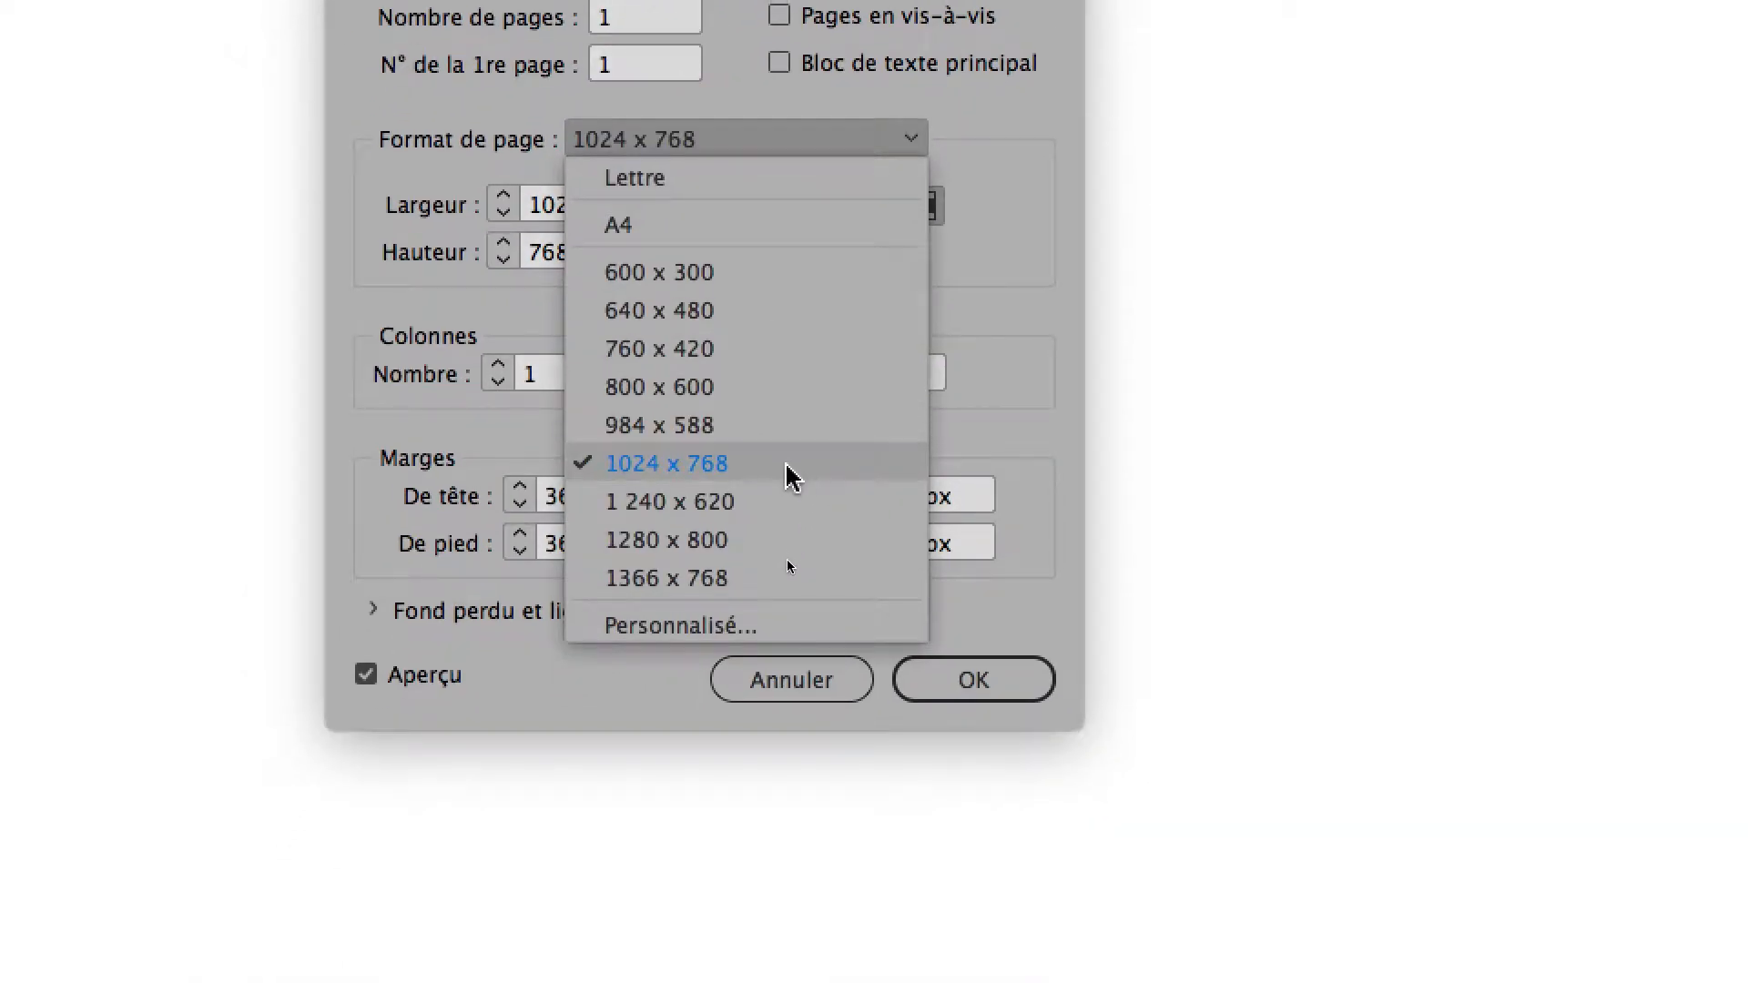
left_click(787, 466)
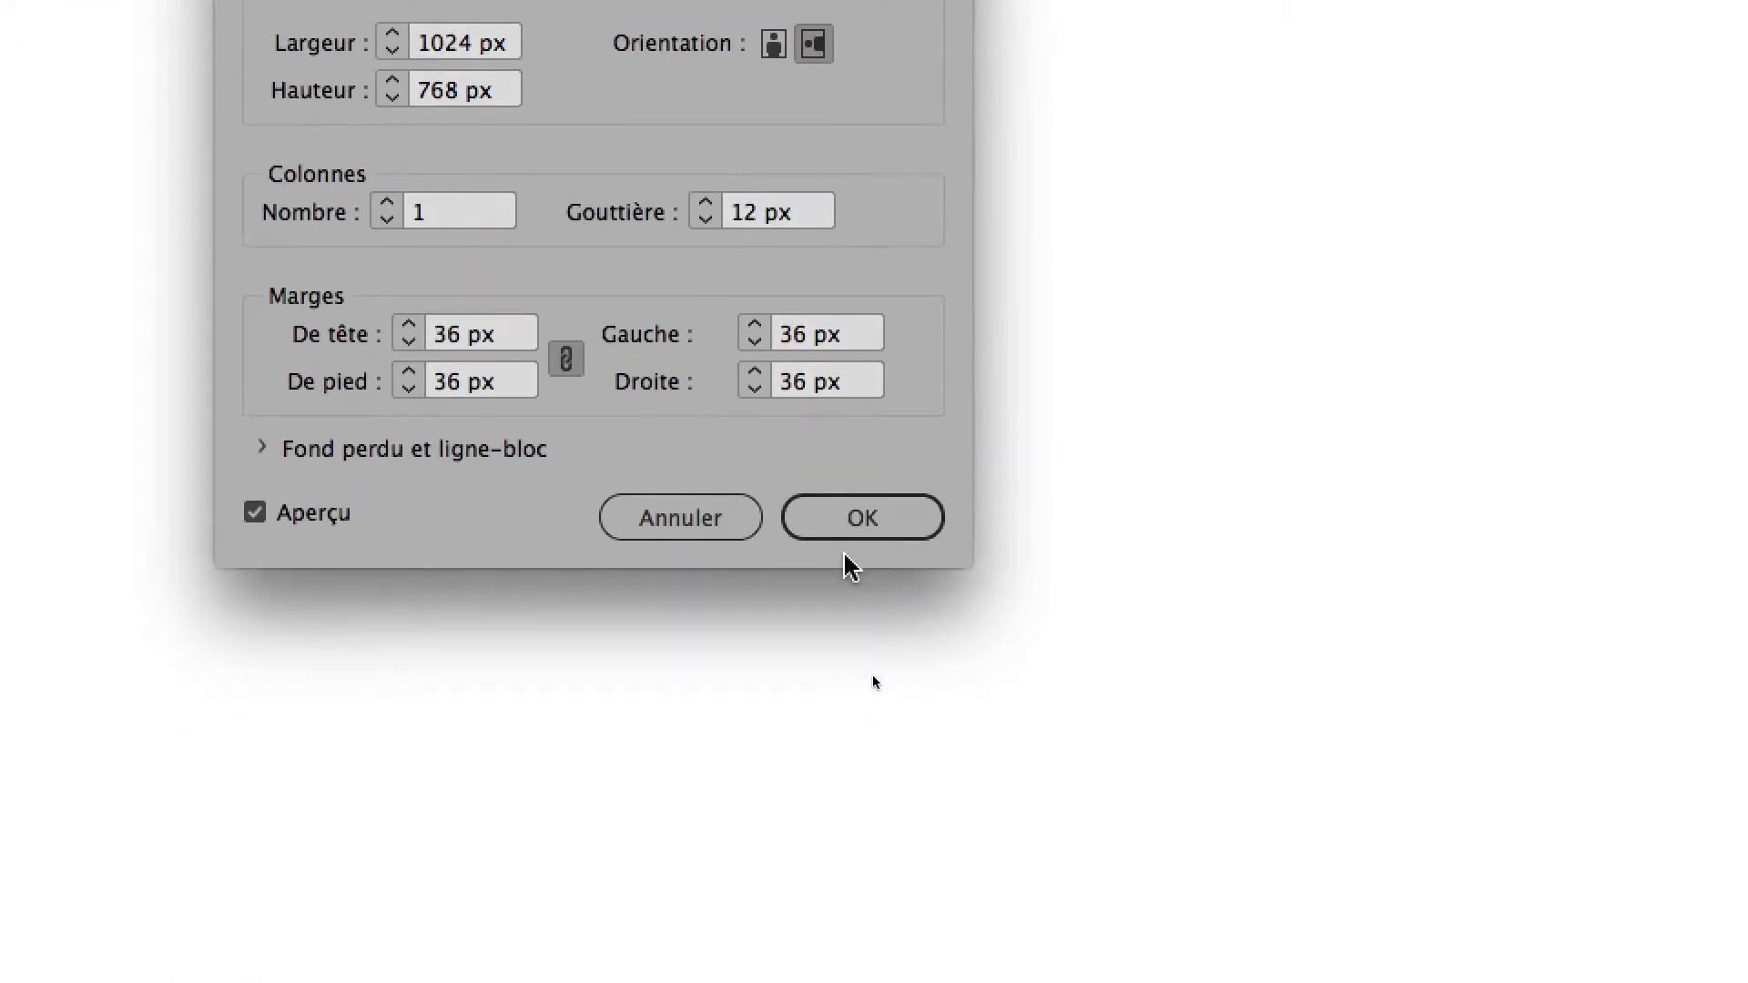
left_click(959, 863)
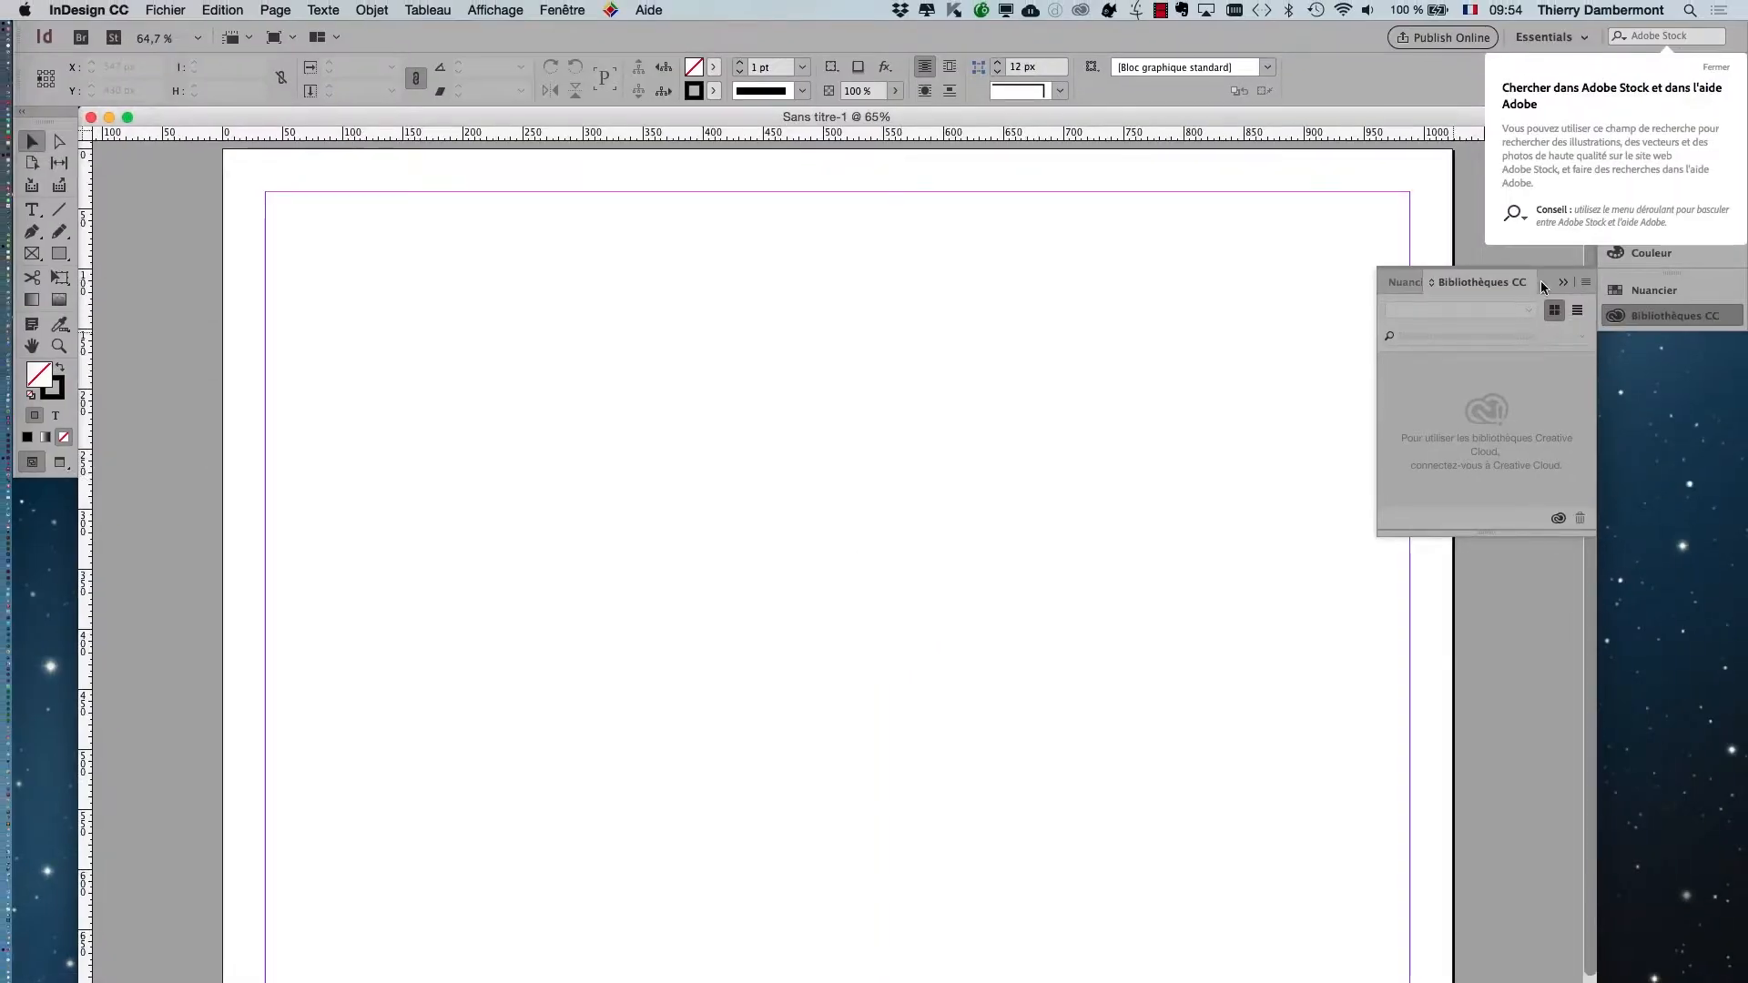
Dismiss the Adobe Stock tip, collapse Bibliothèques CC, and float the Nuancier panel over the page, enlarged to show all swatches.
left_click(1714, 71)
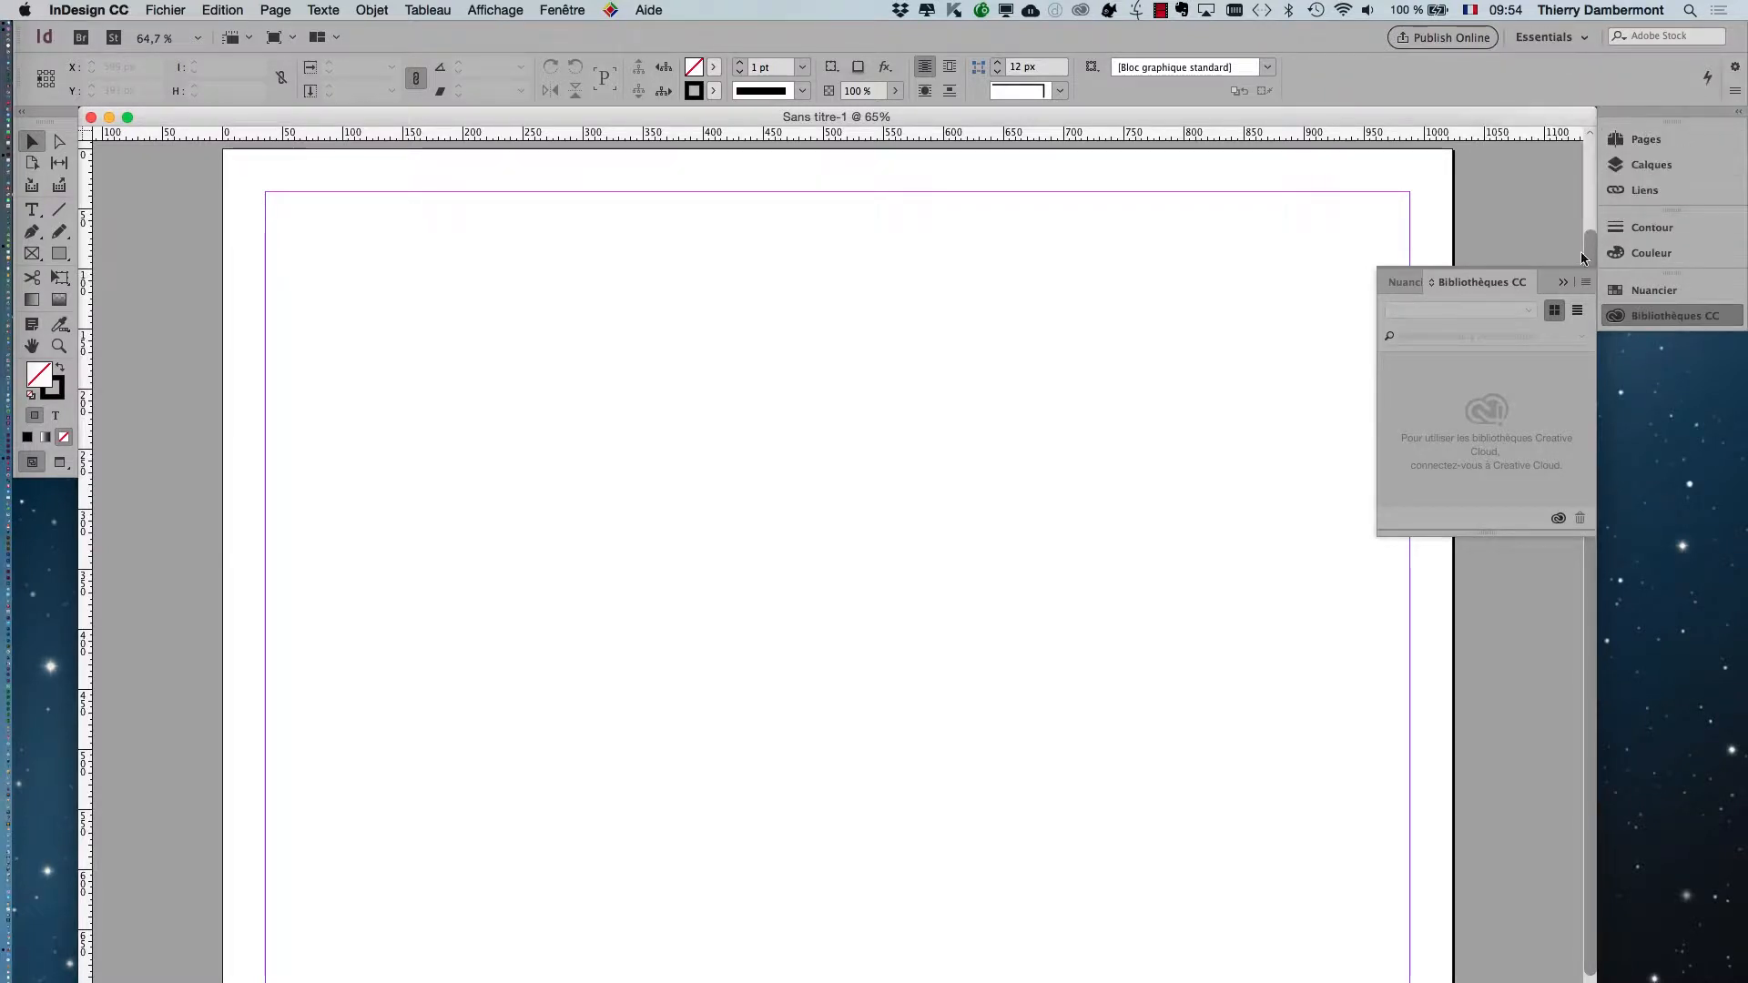
left_click(1564, 282)
left_click(1666, 290)
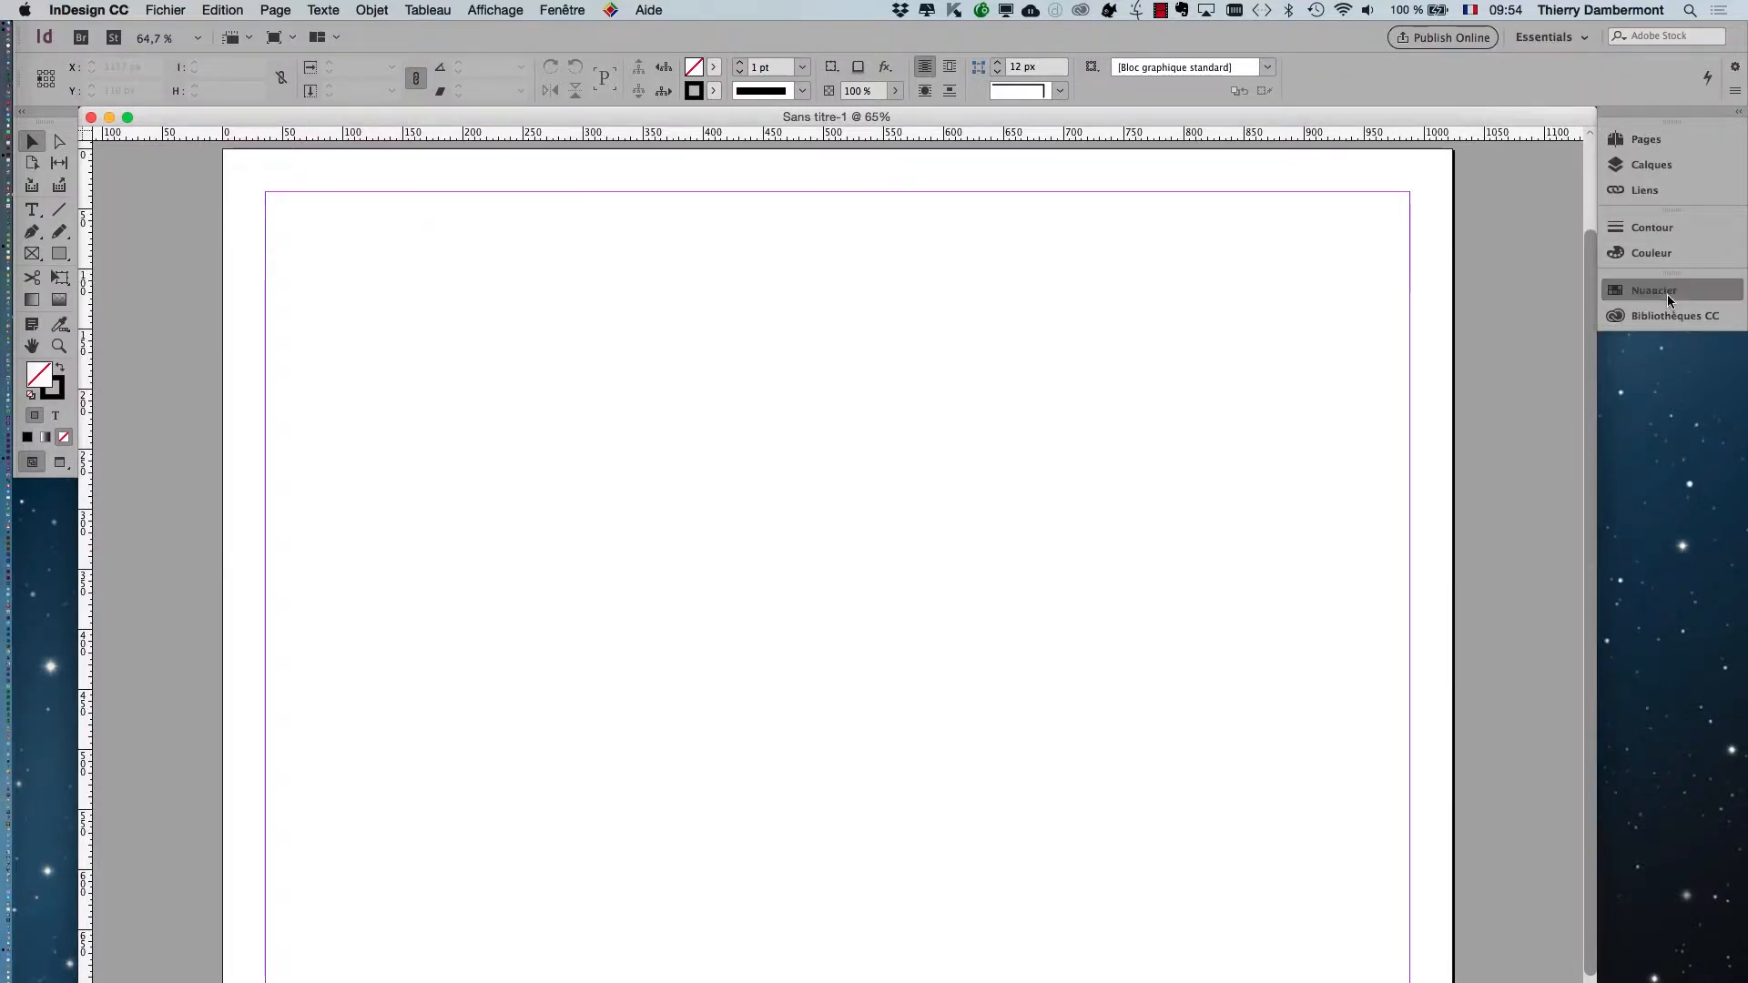
left_click_drag(1162, 239, 1158, 235)
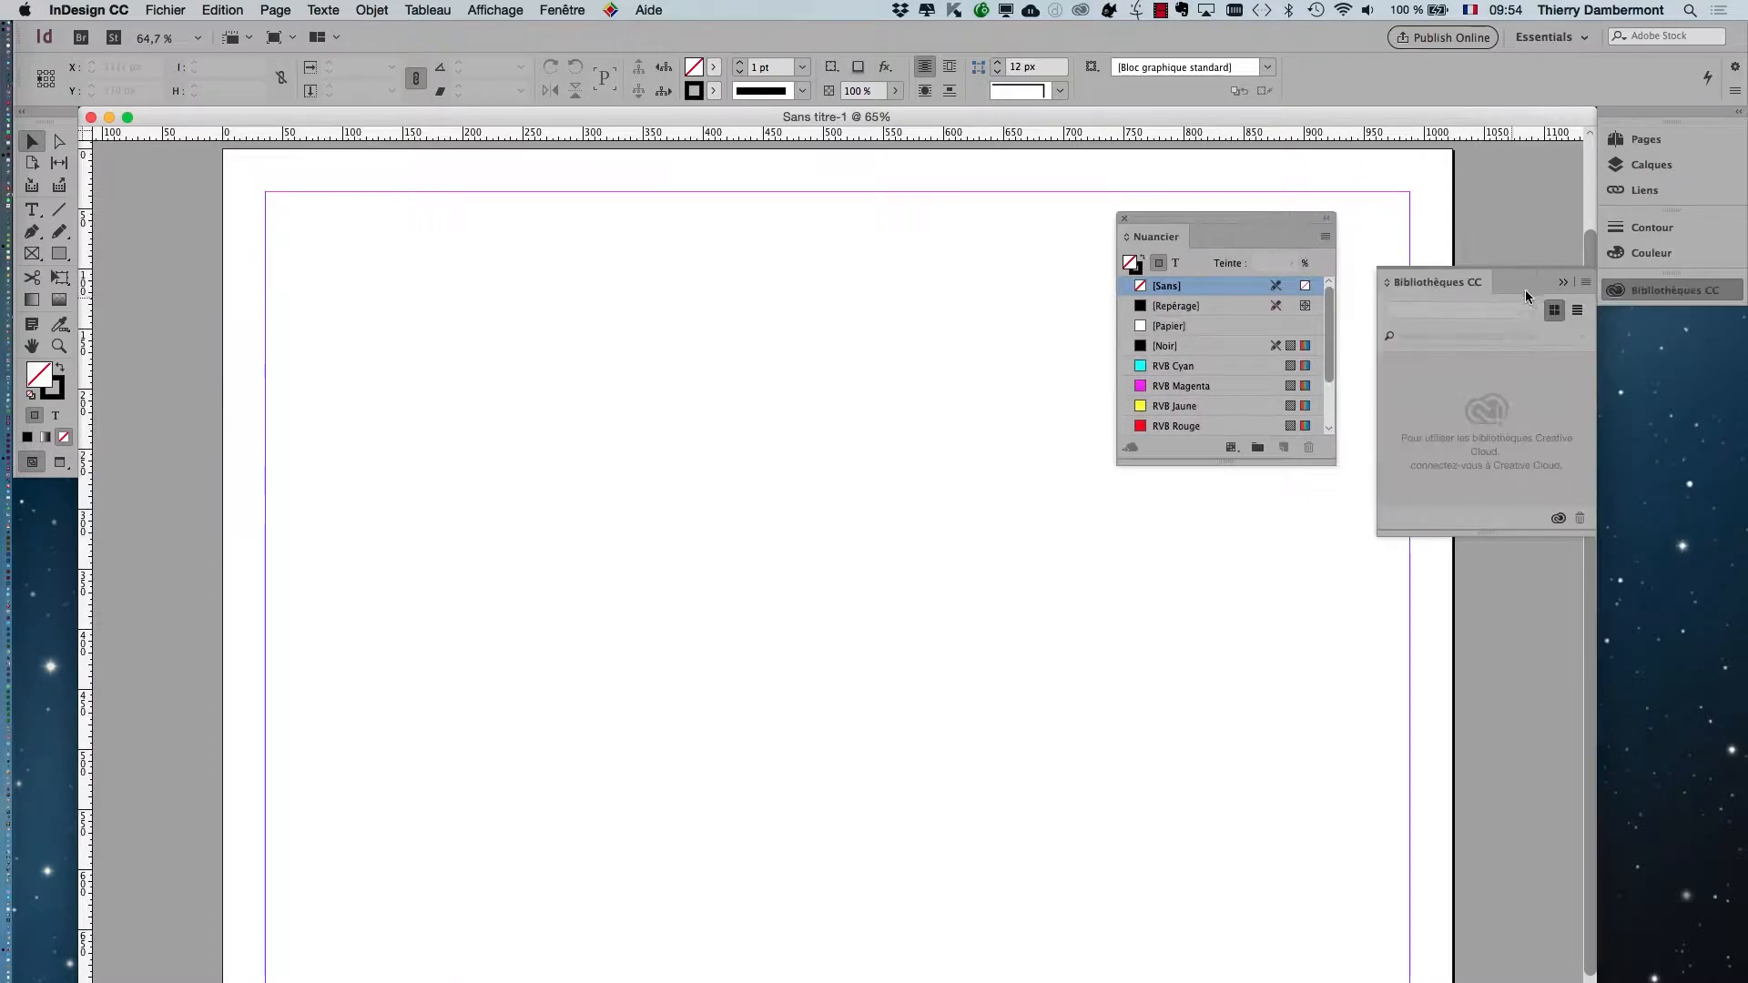
left_click(1563, 283)
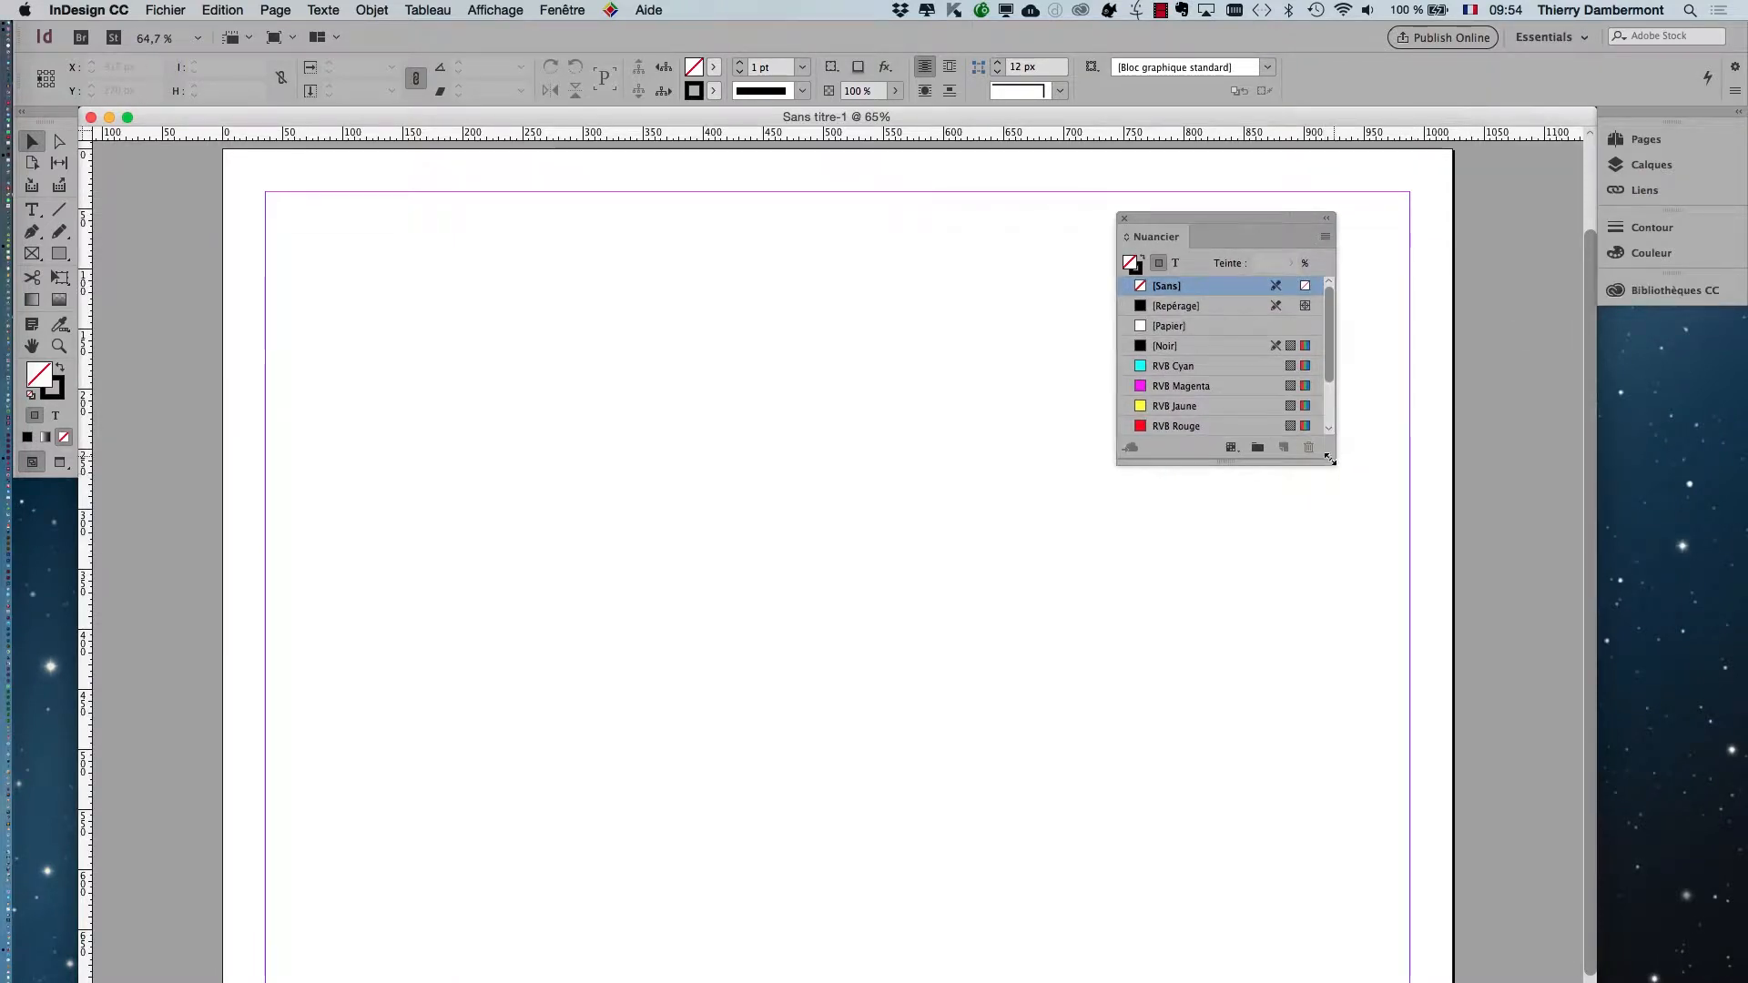
left_click_drag(1330, 460, 1352, 683)
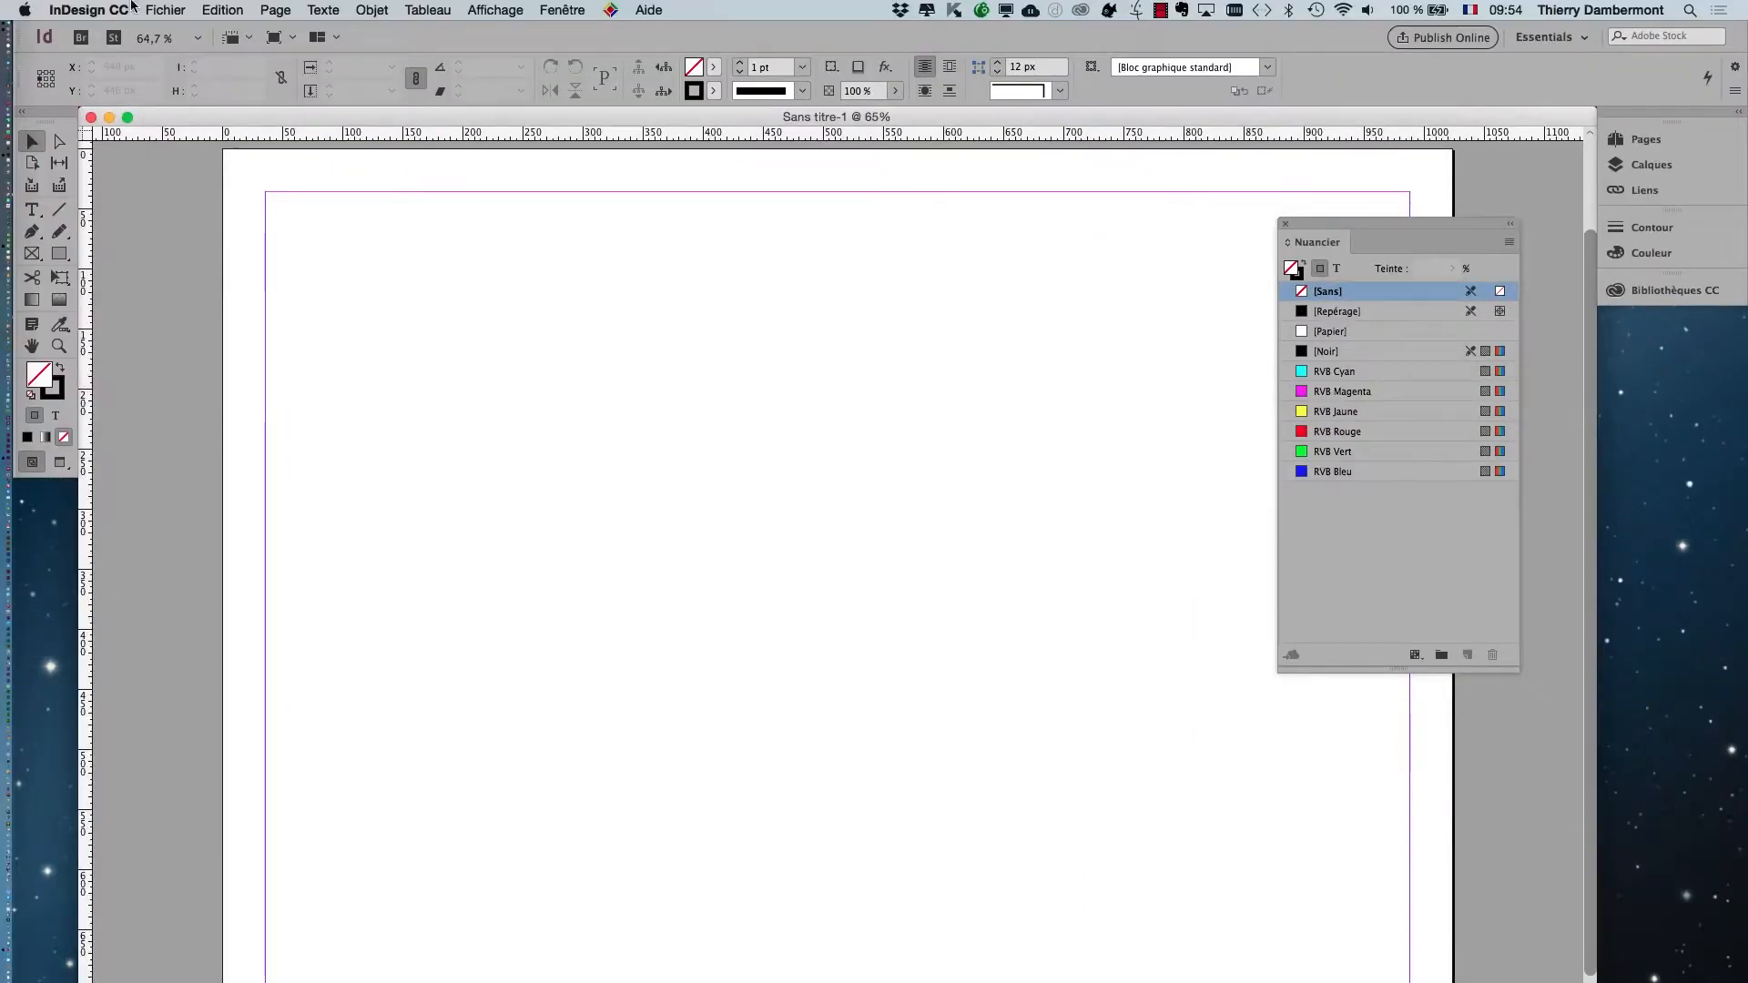
Save the document as interactif-01.indd in the JOUR 6 IVE folder.
left_click(166, 9)
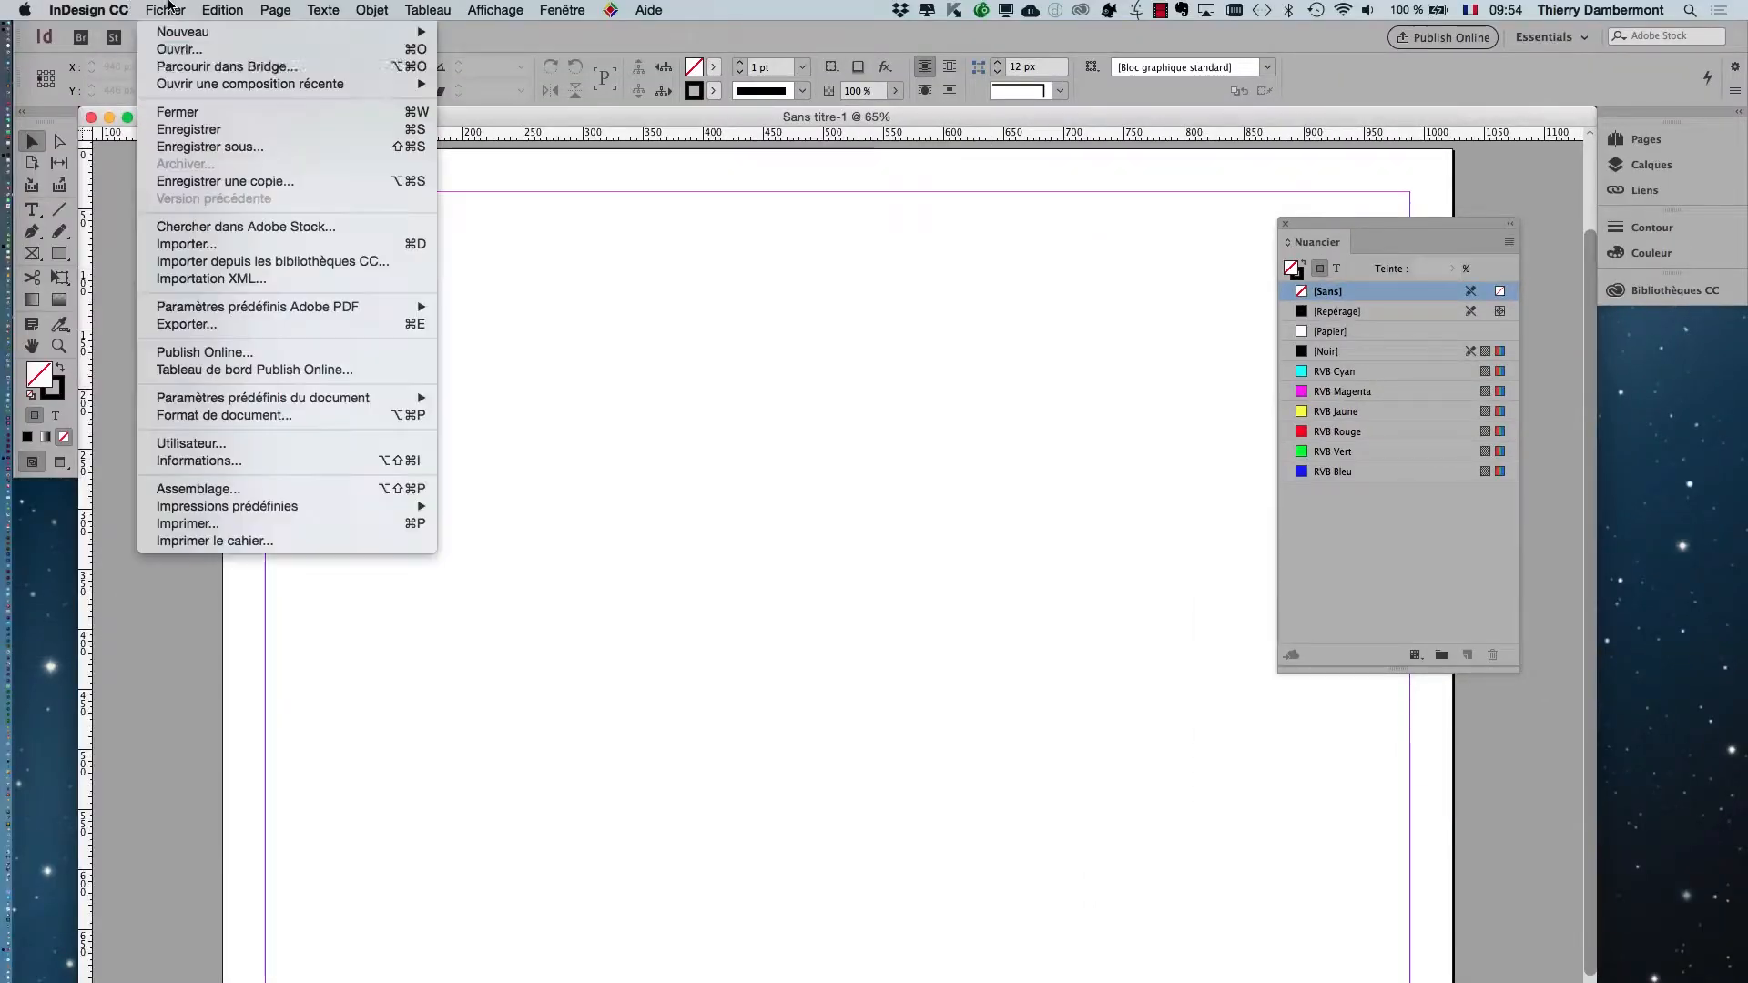
left_click(228, 147)
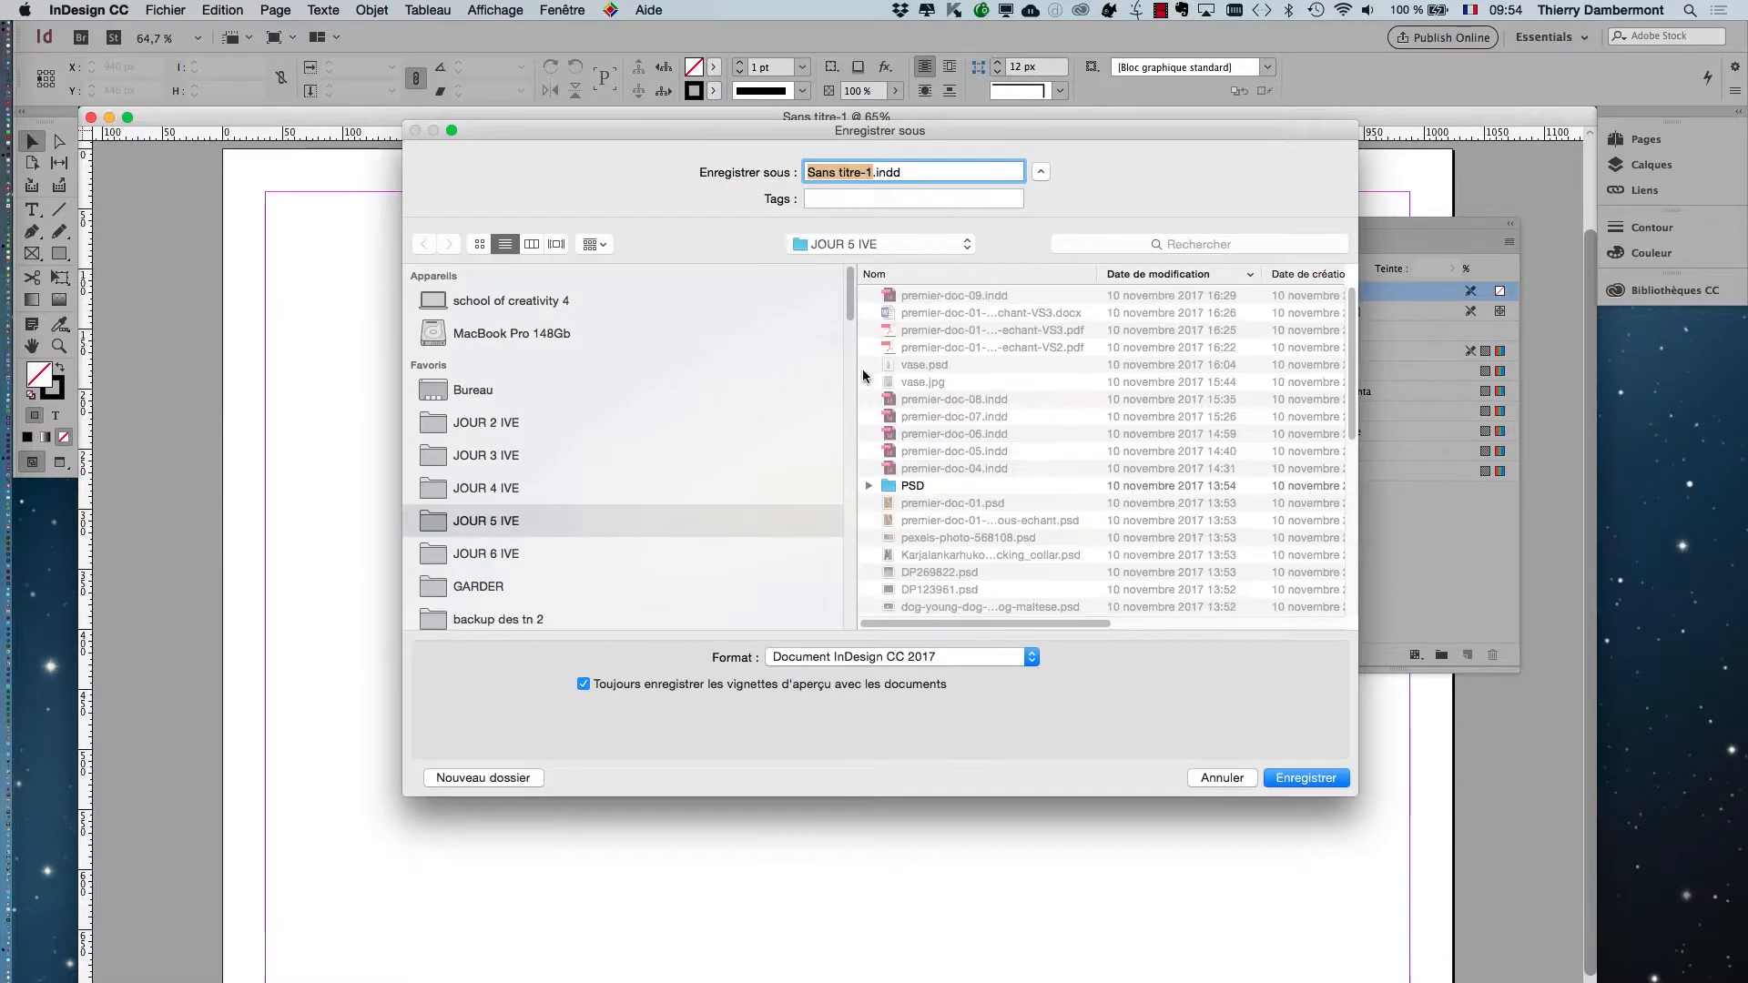
left_click(575, 548)
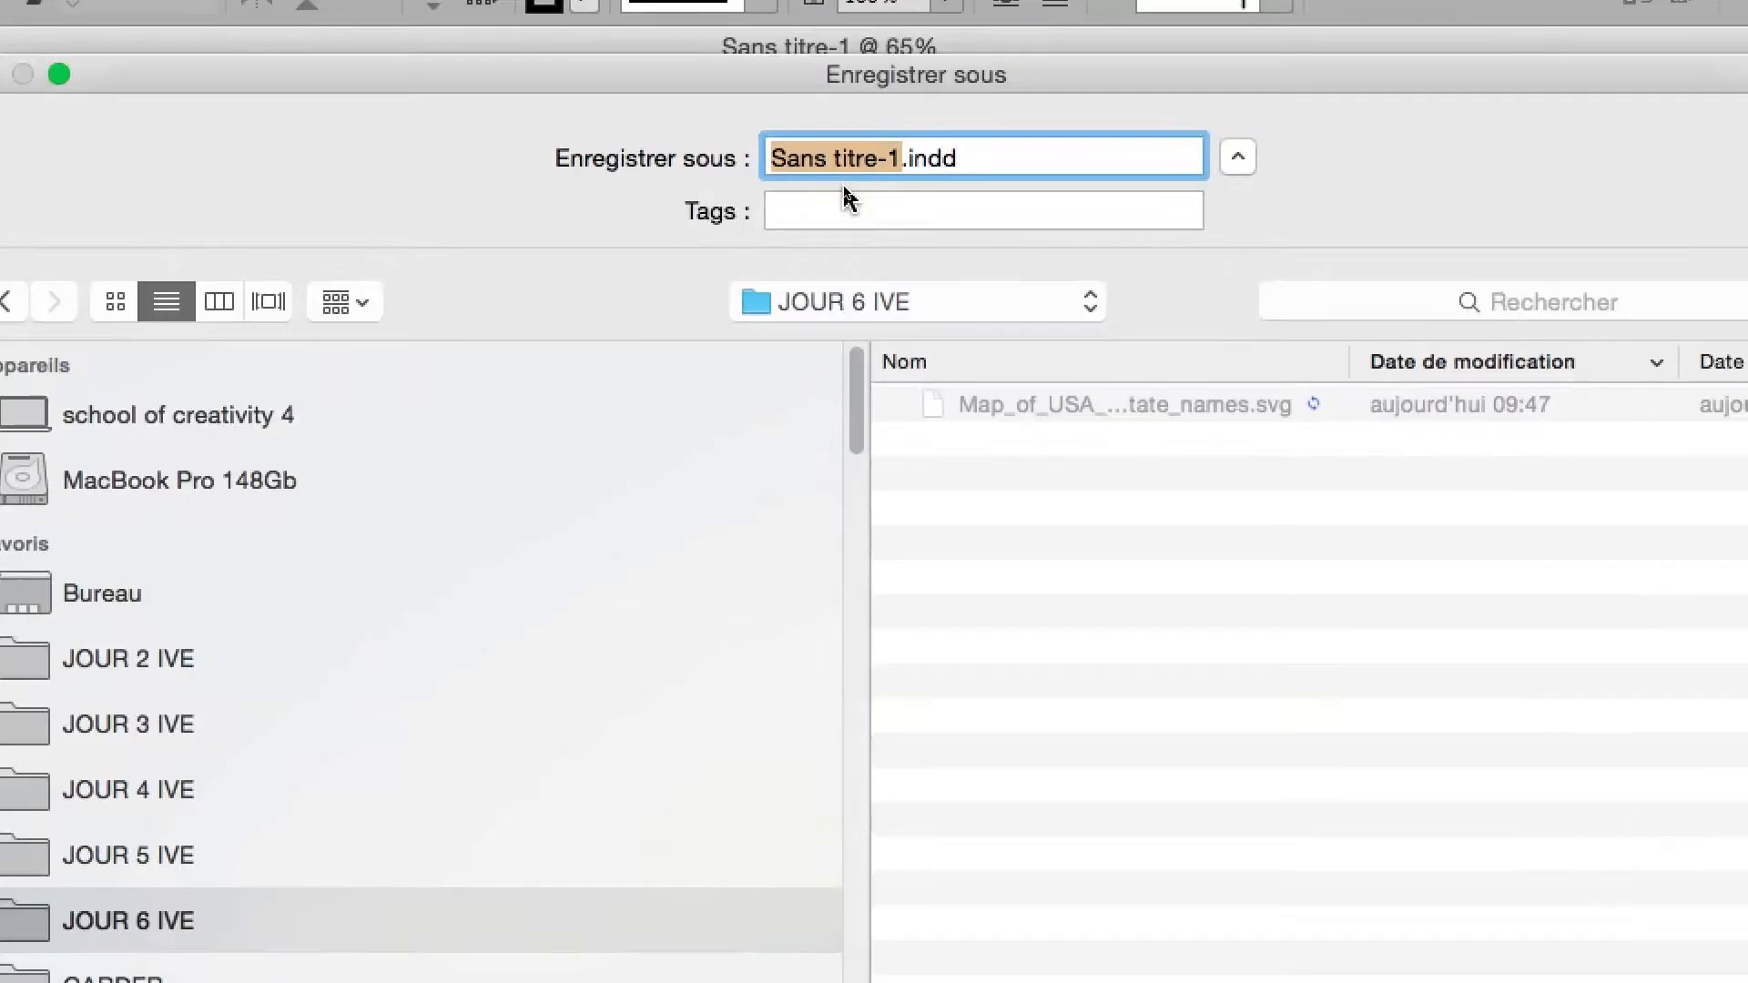
key("BackSpace")
type("inte")
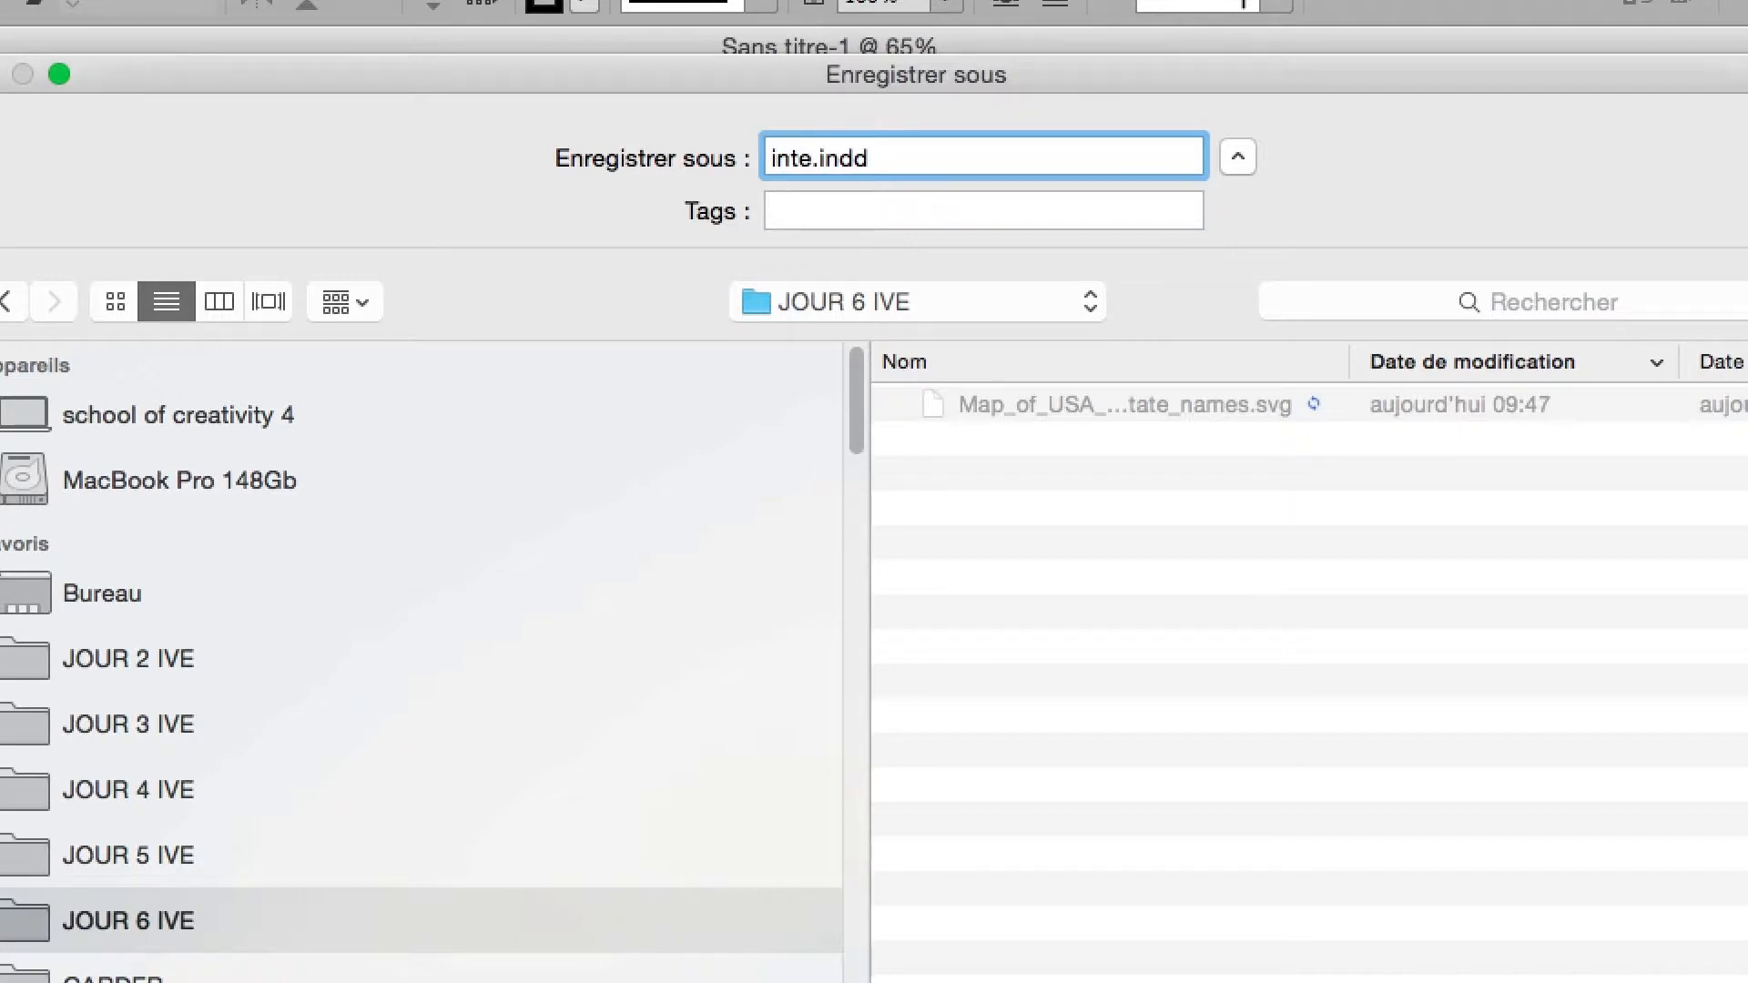
type("ractif")
key("BackSpace")
type("-01")
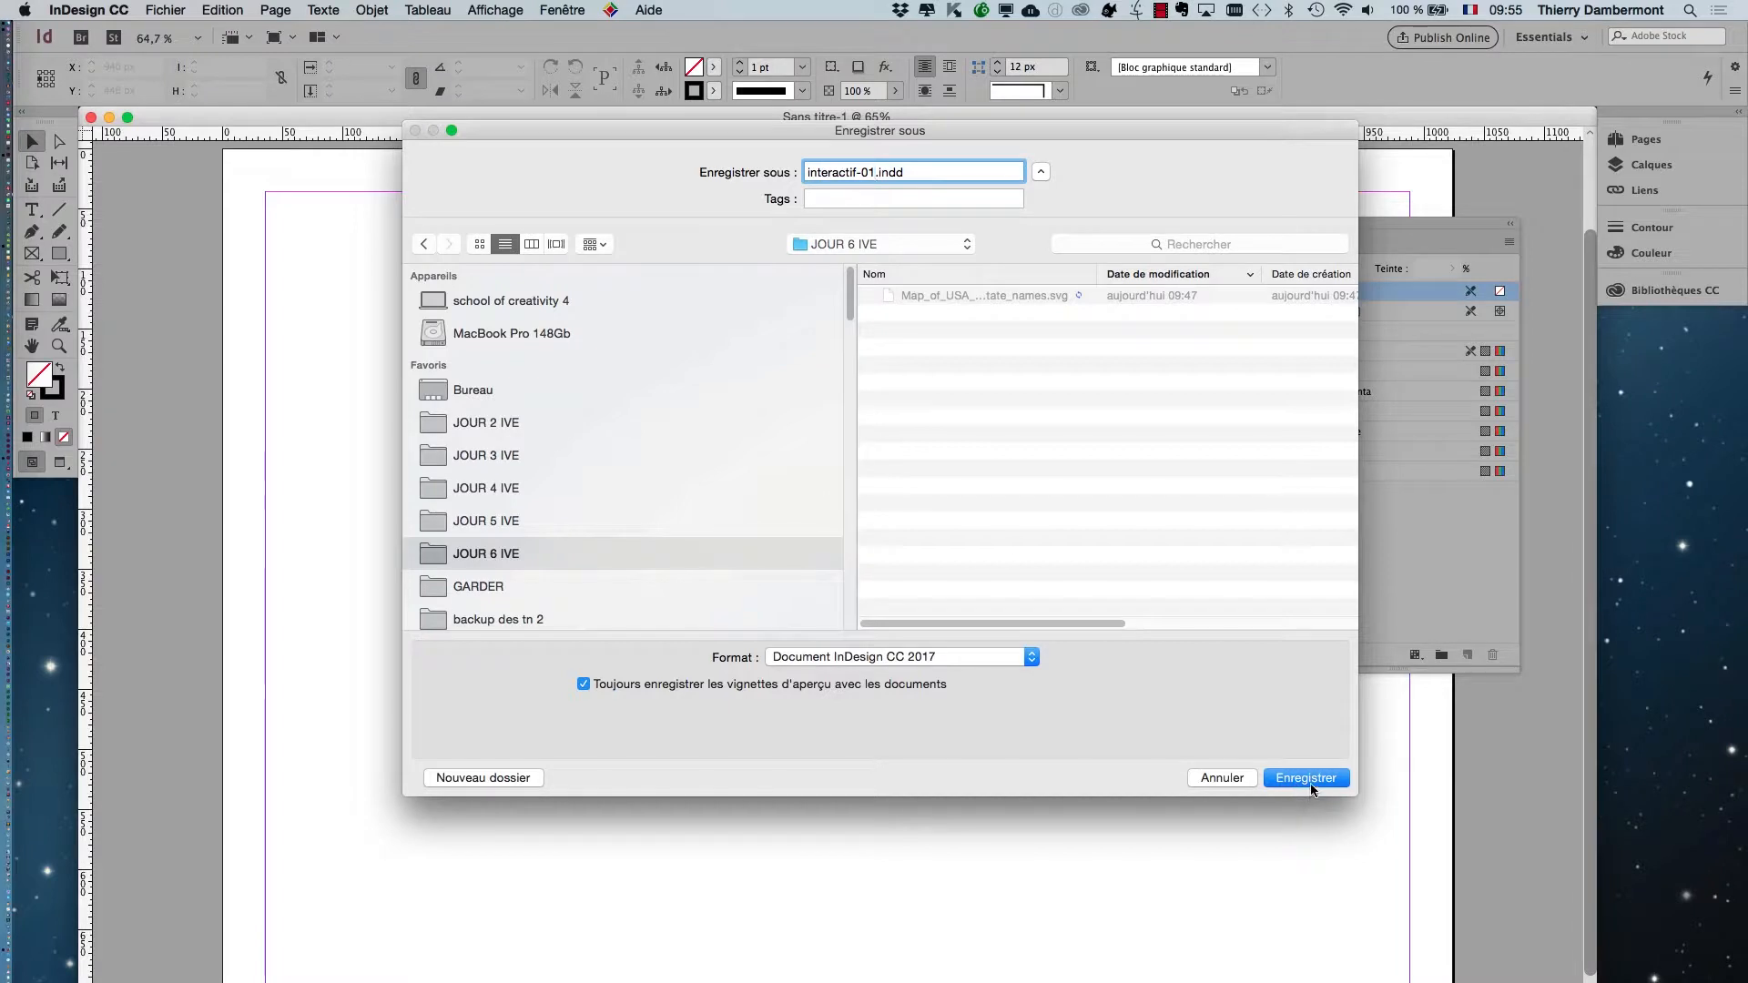
left_click(1311, 783)
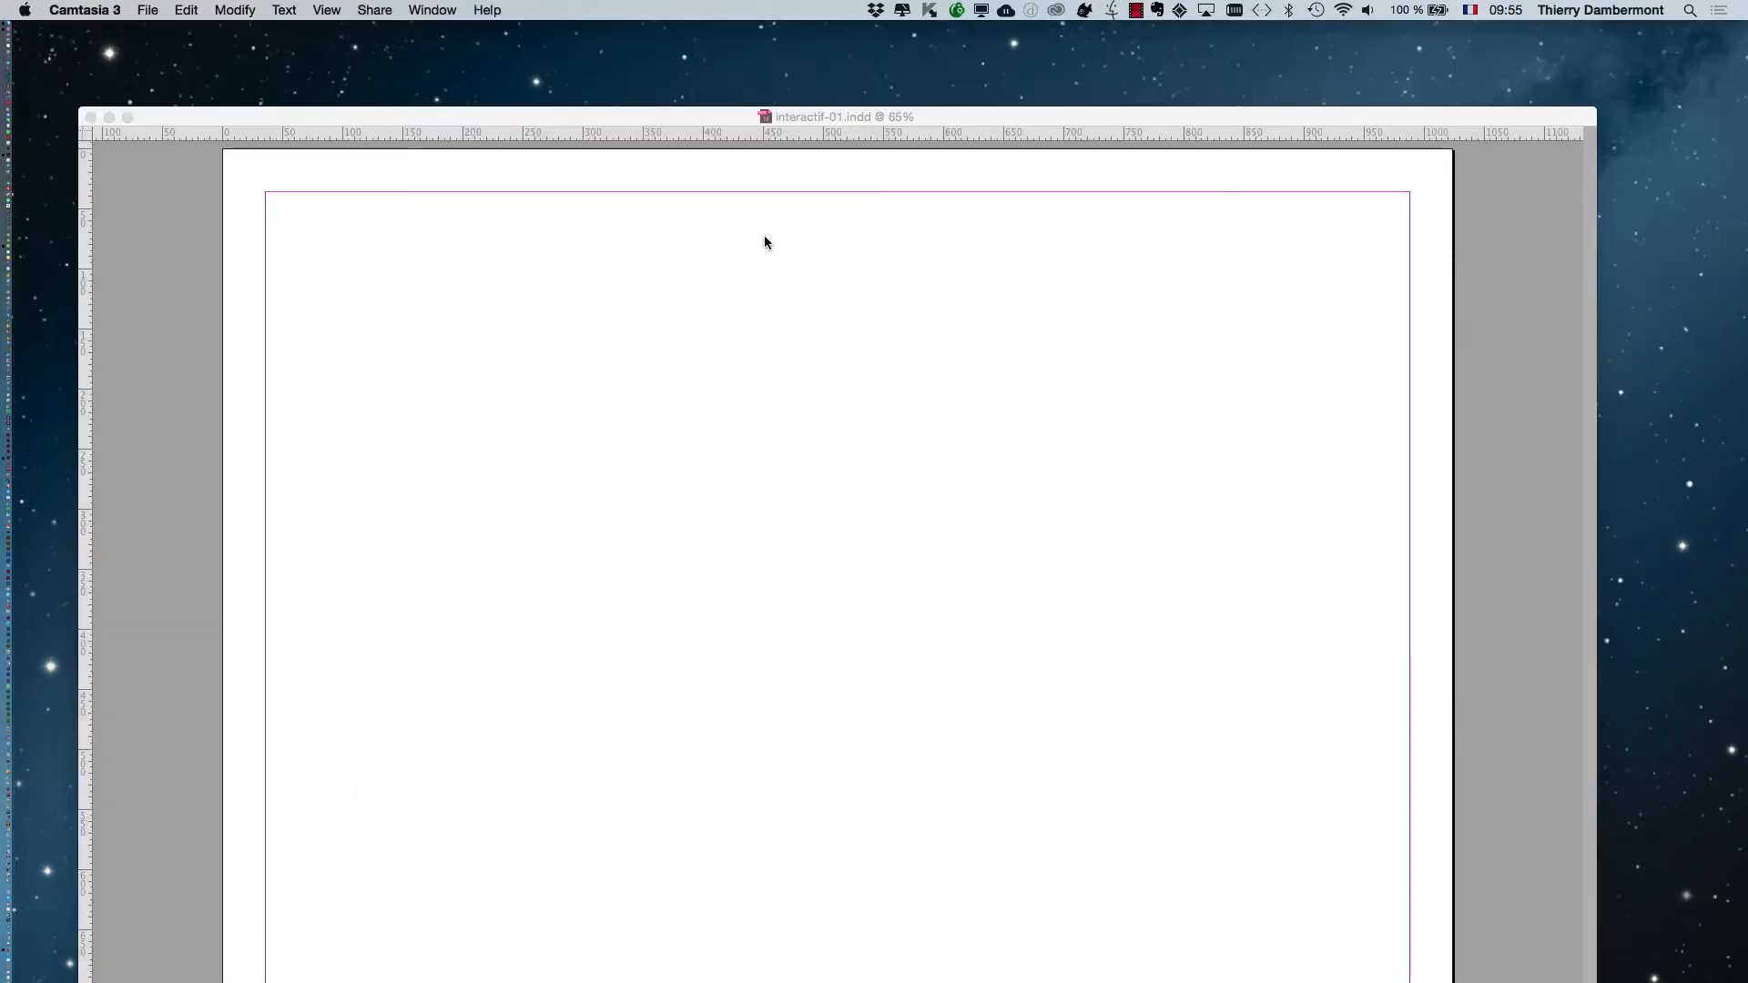
left_click(801, 118)
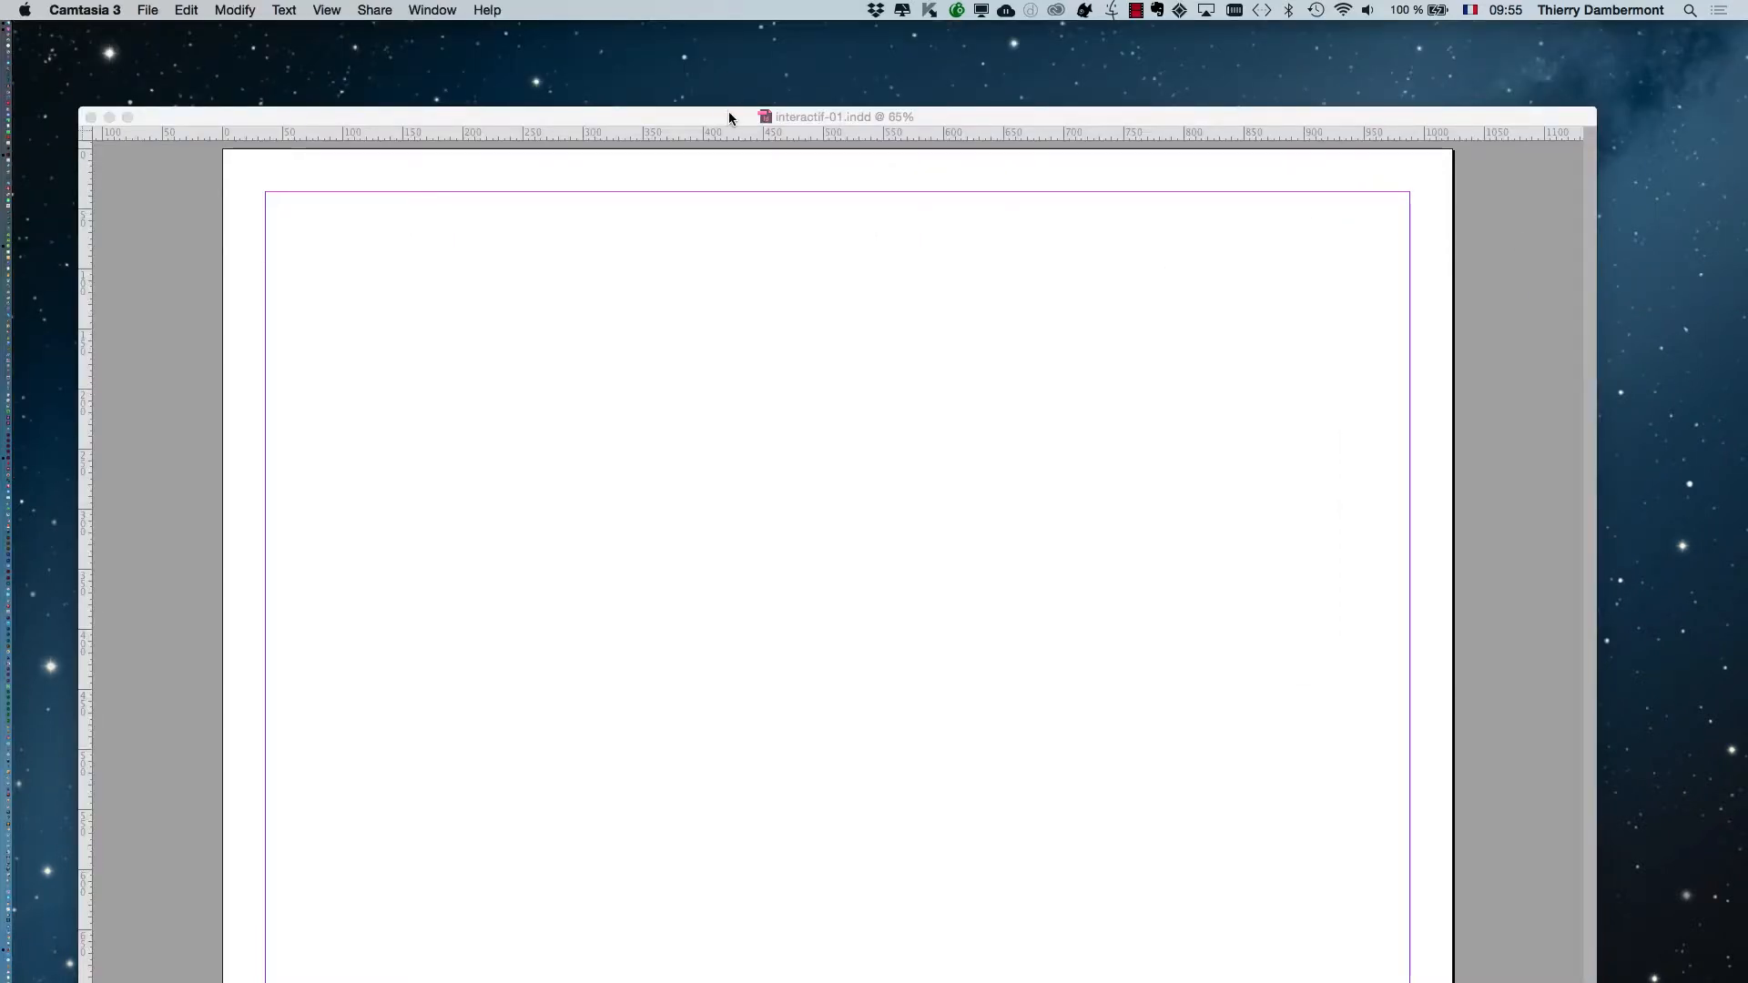
left_click(726, 117)
left_click(165, 9)
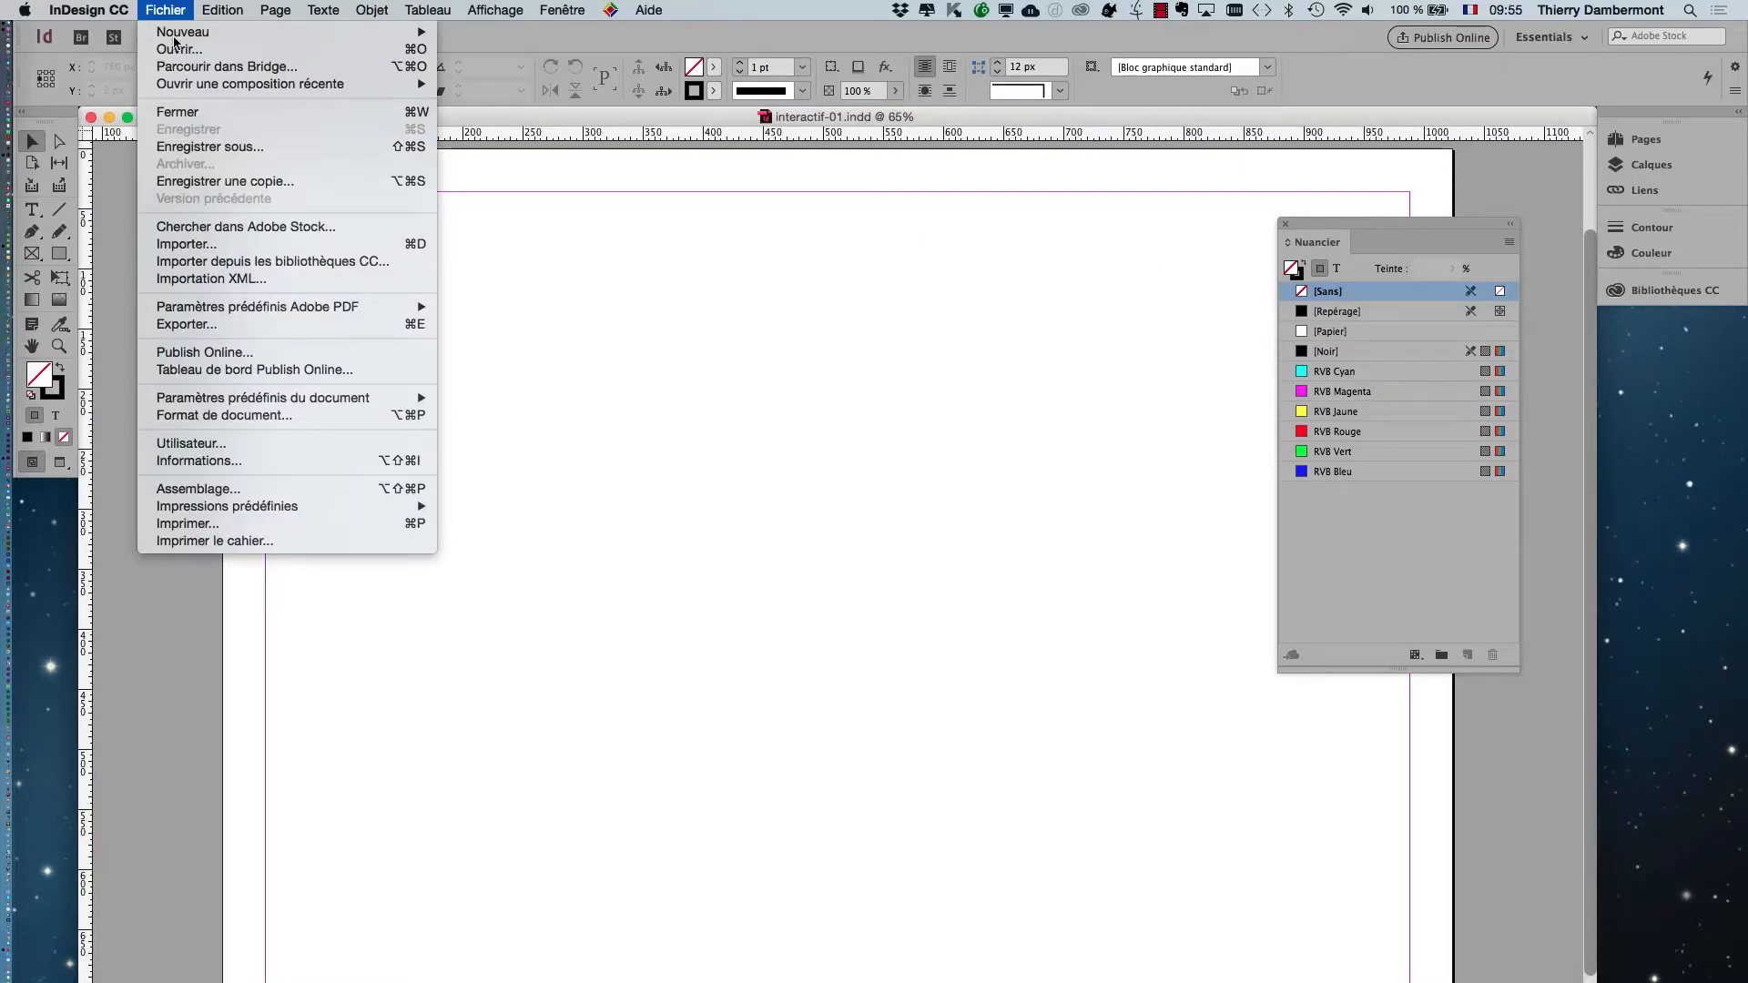
left_click(200, 239)
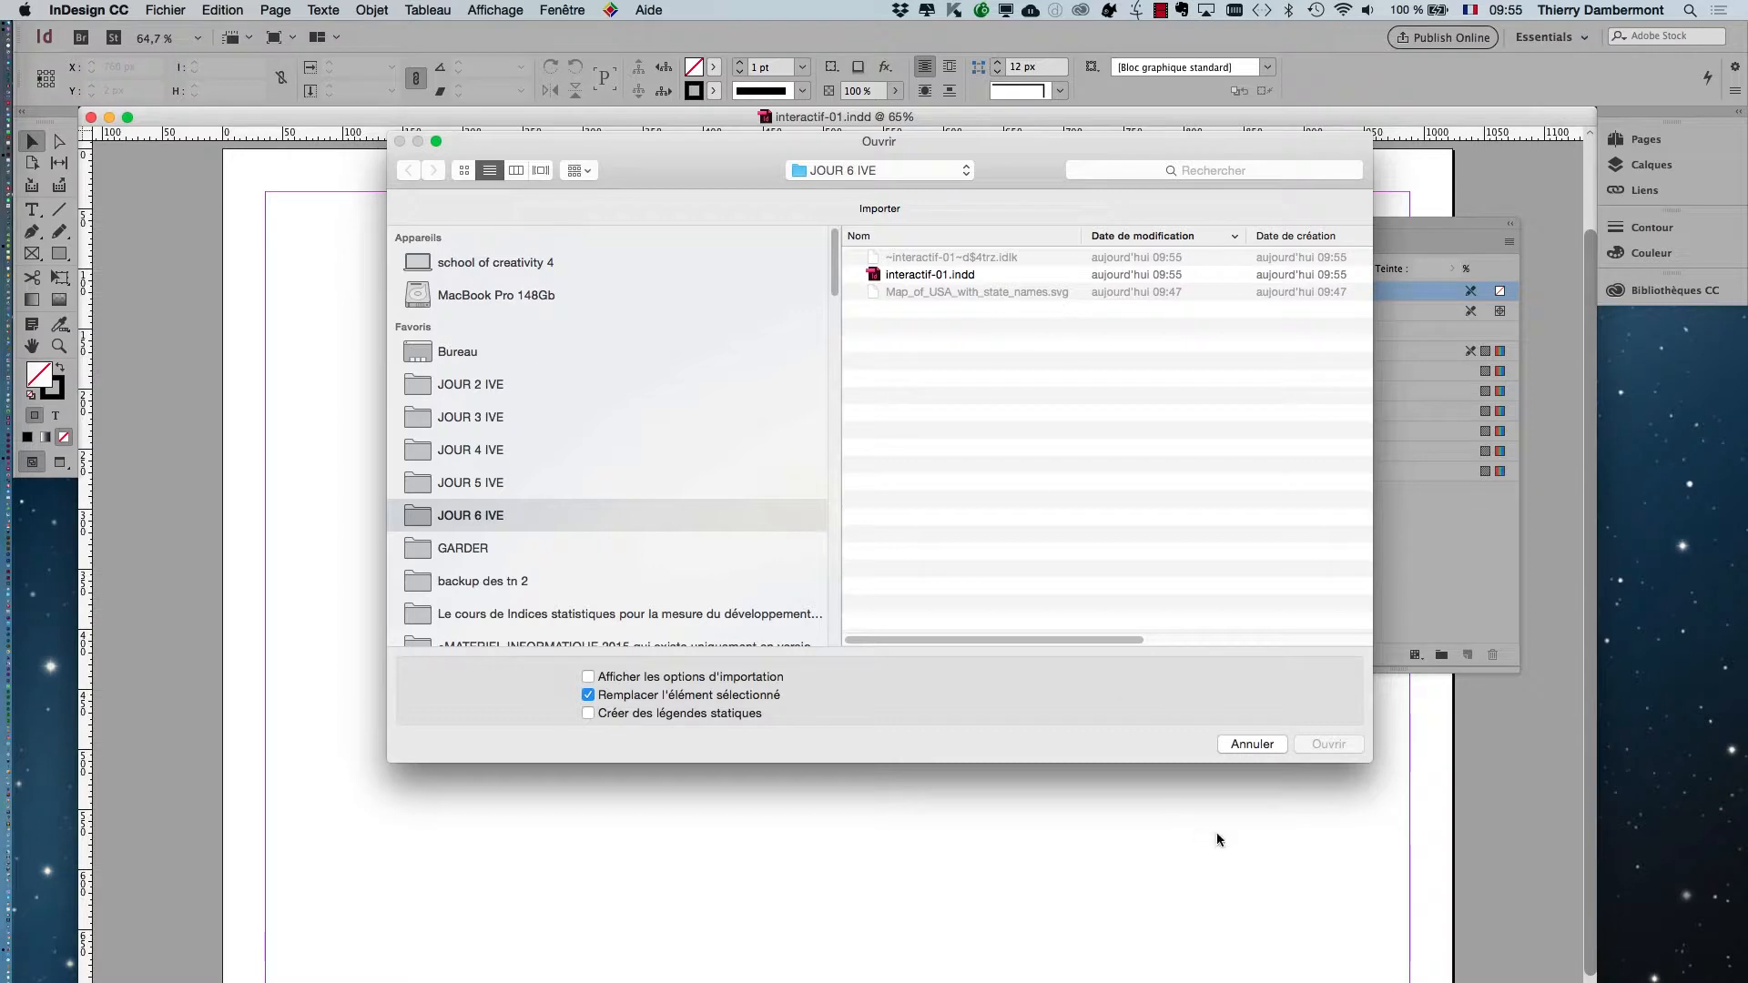
left_click(1253, 744)
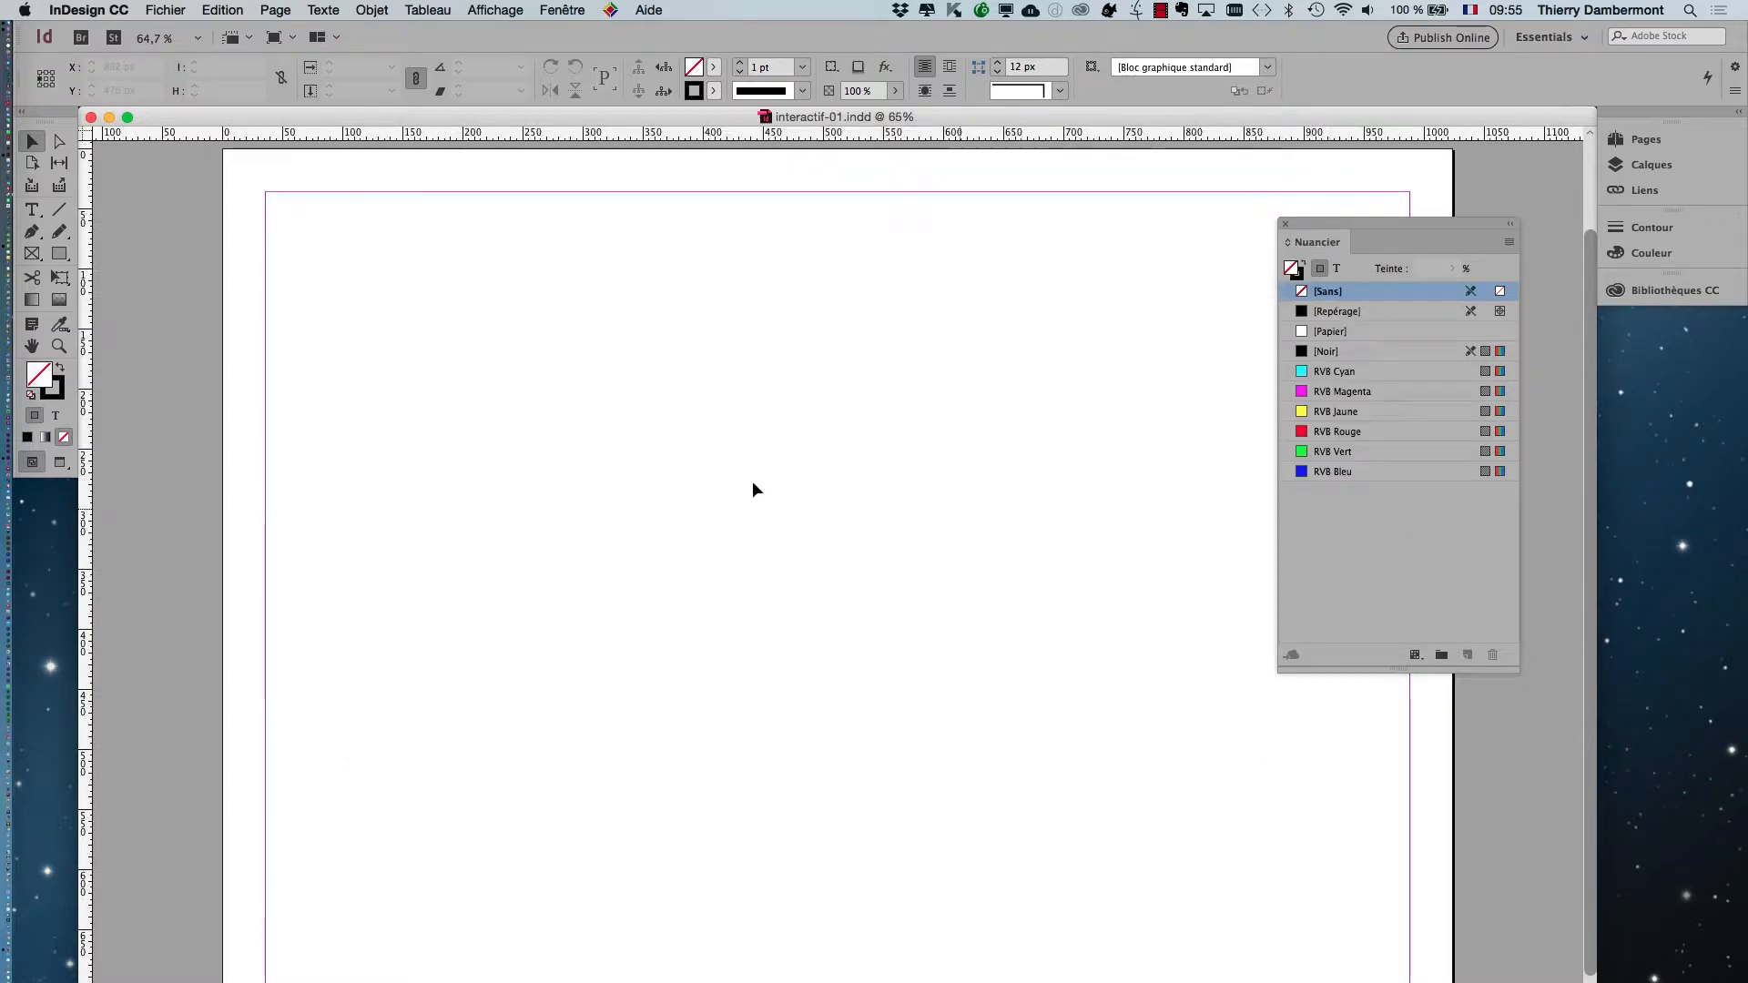
Switch to Adobe Illustrator CC 2017.
mouse_move(2, 527)
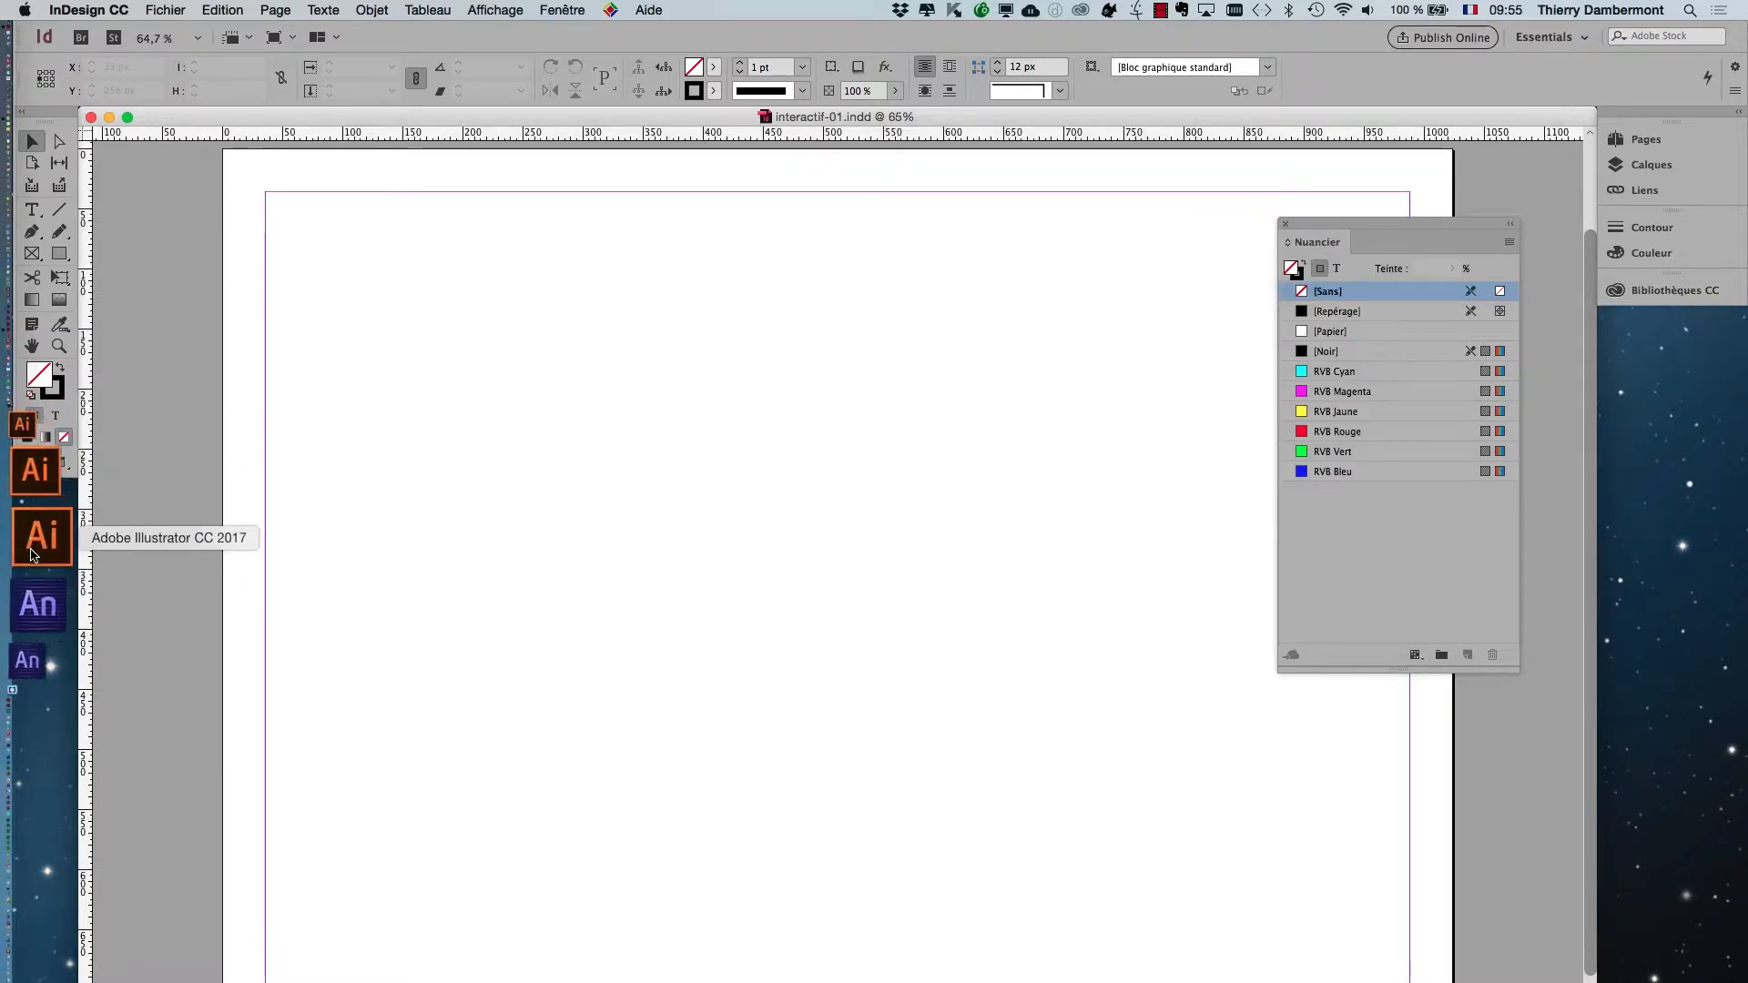
left_click(32, 552)
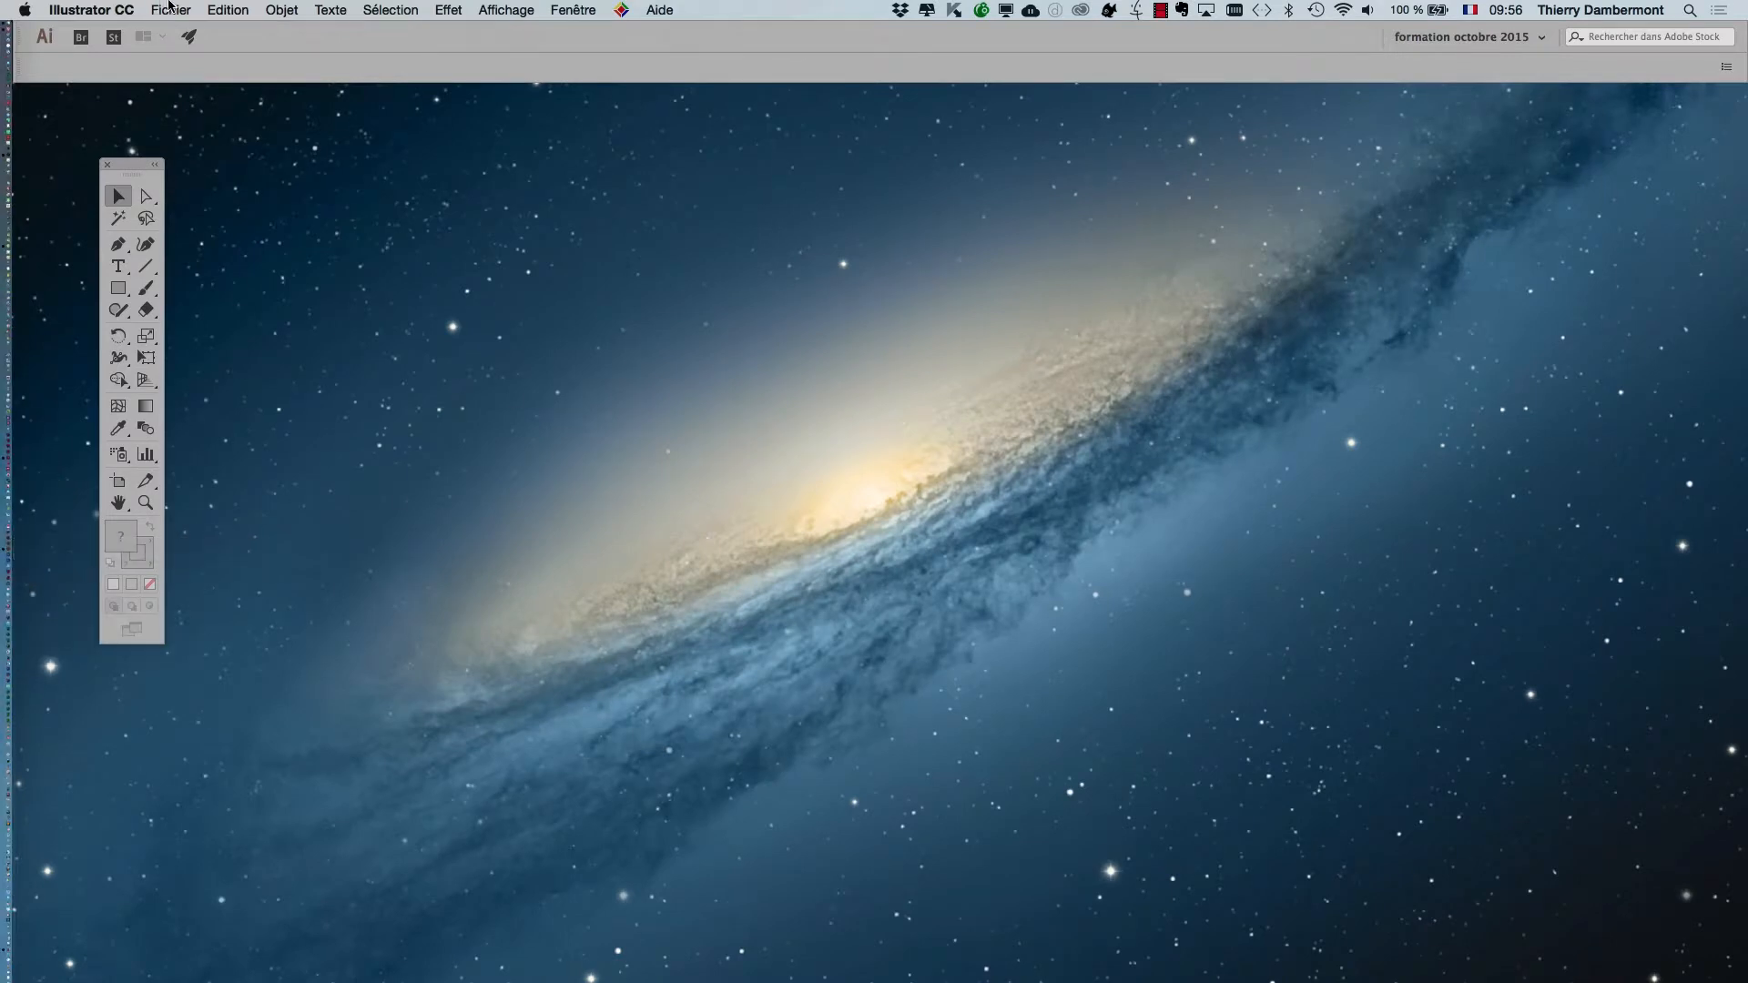
left_click(193, 9)
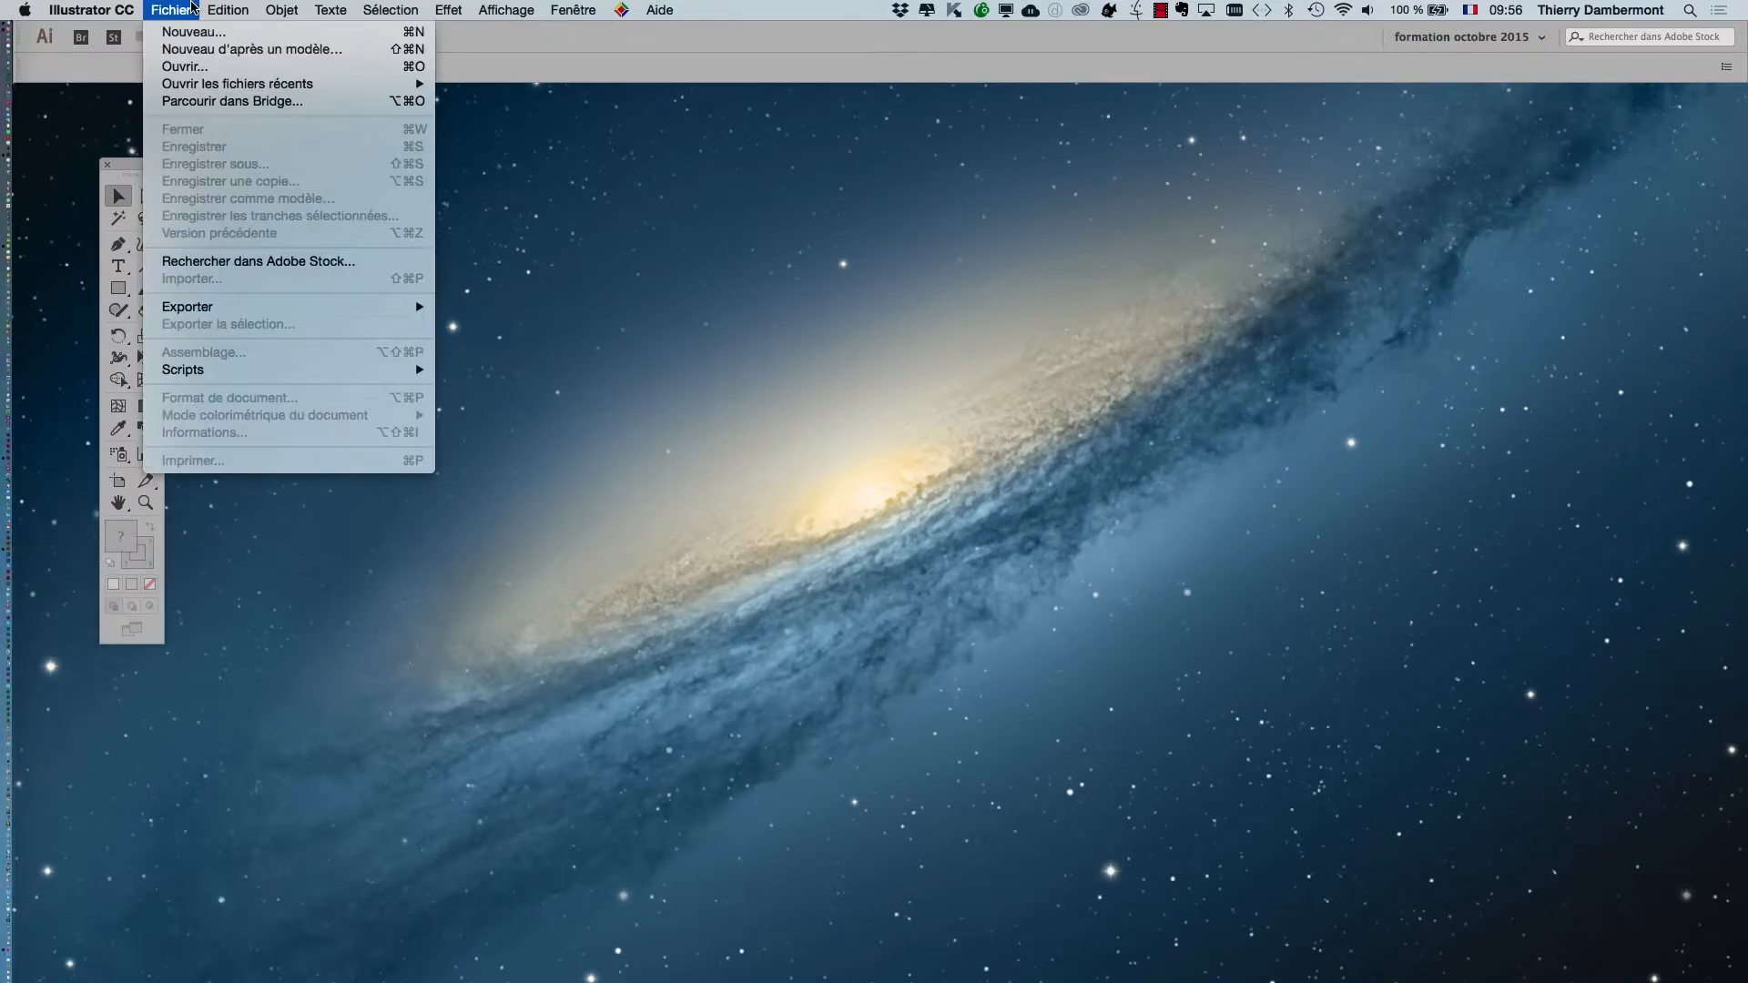
key("super+Tab")
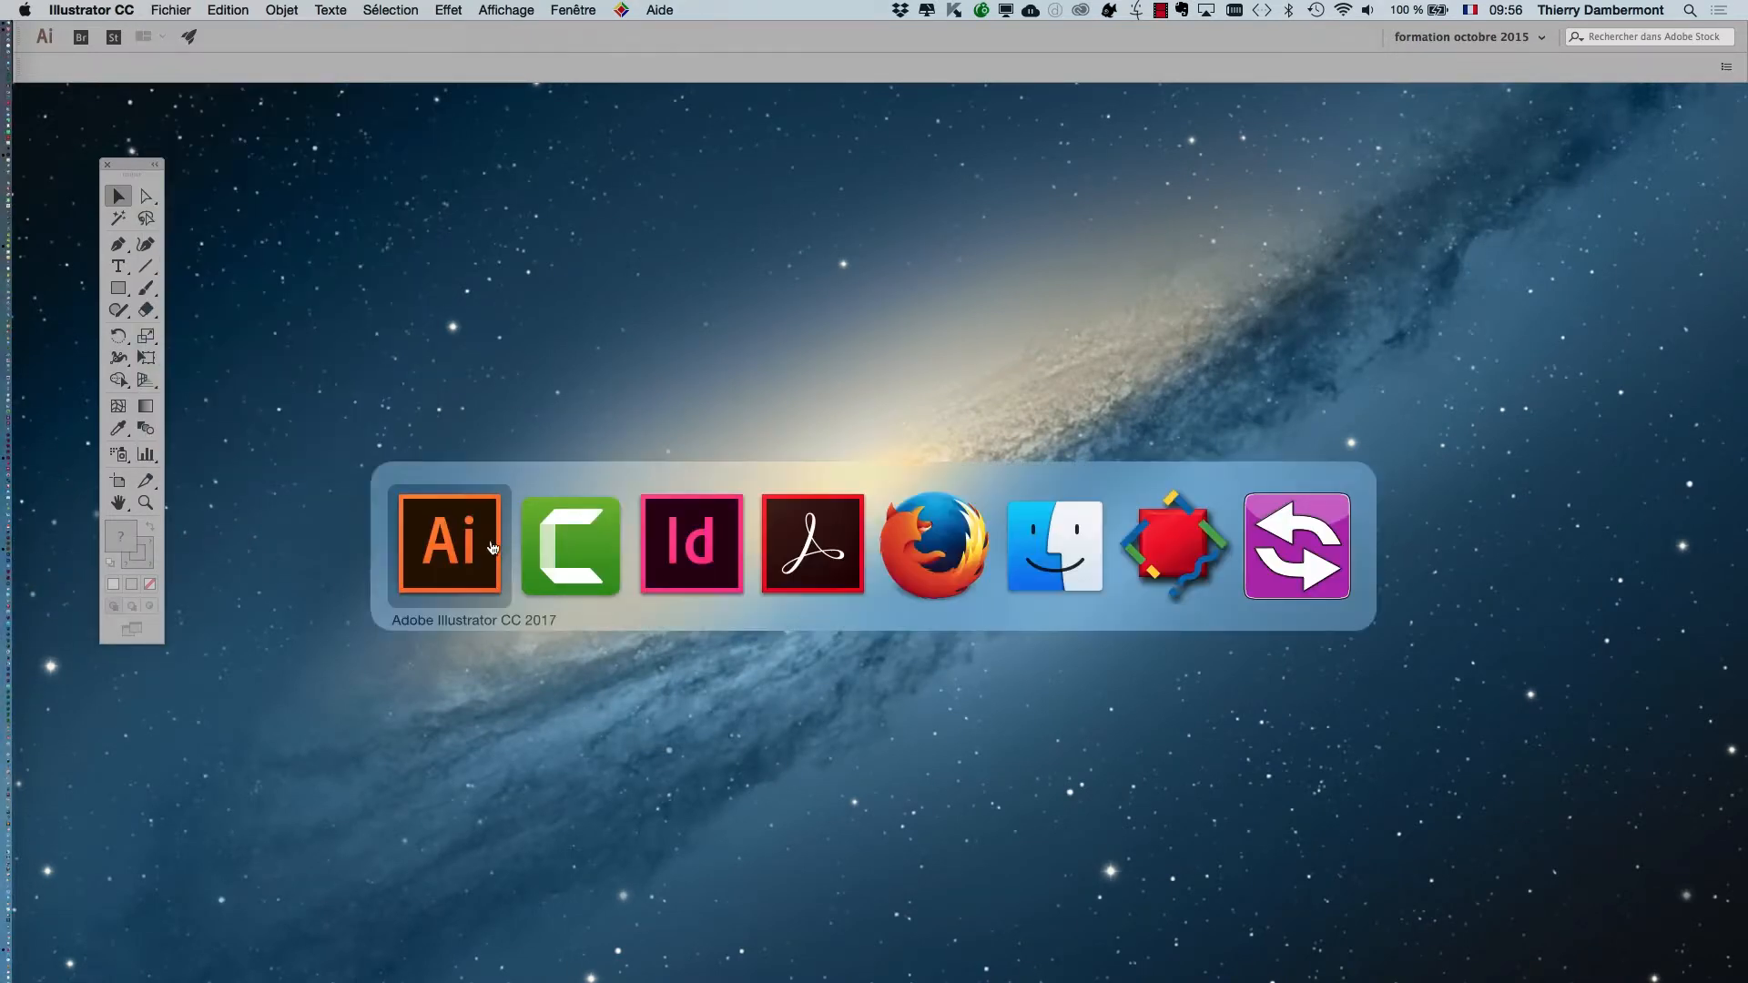
key("super+Tab")
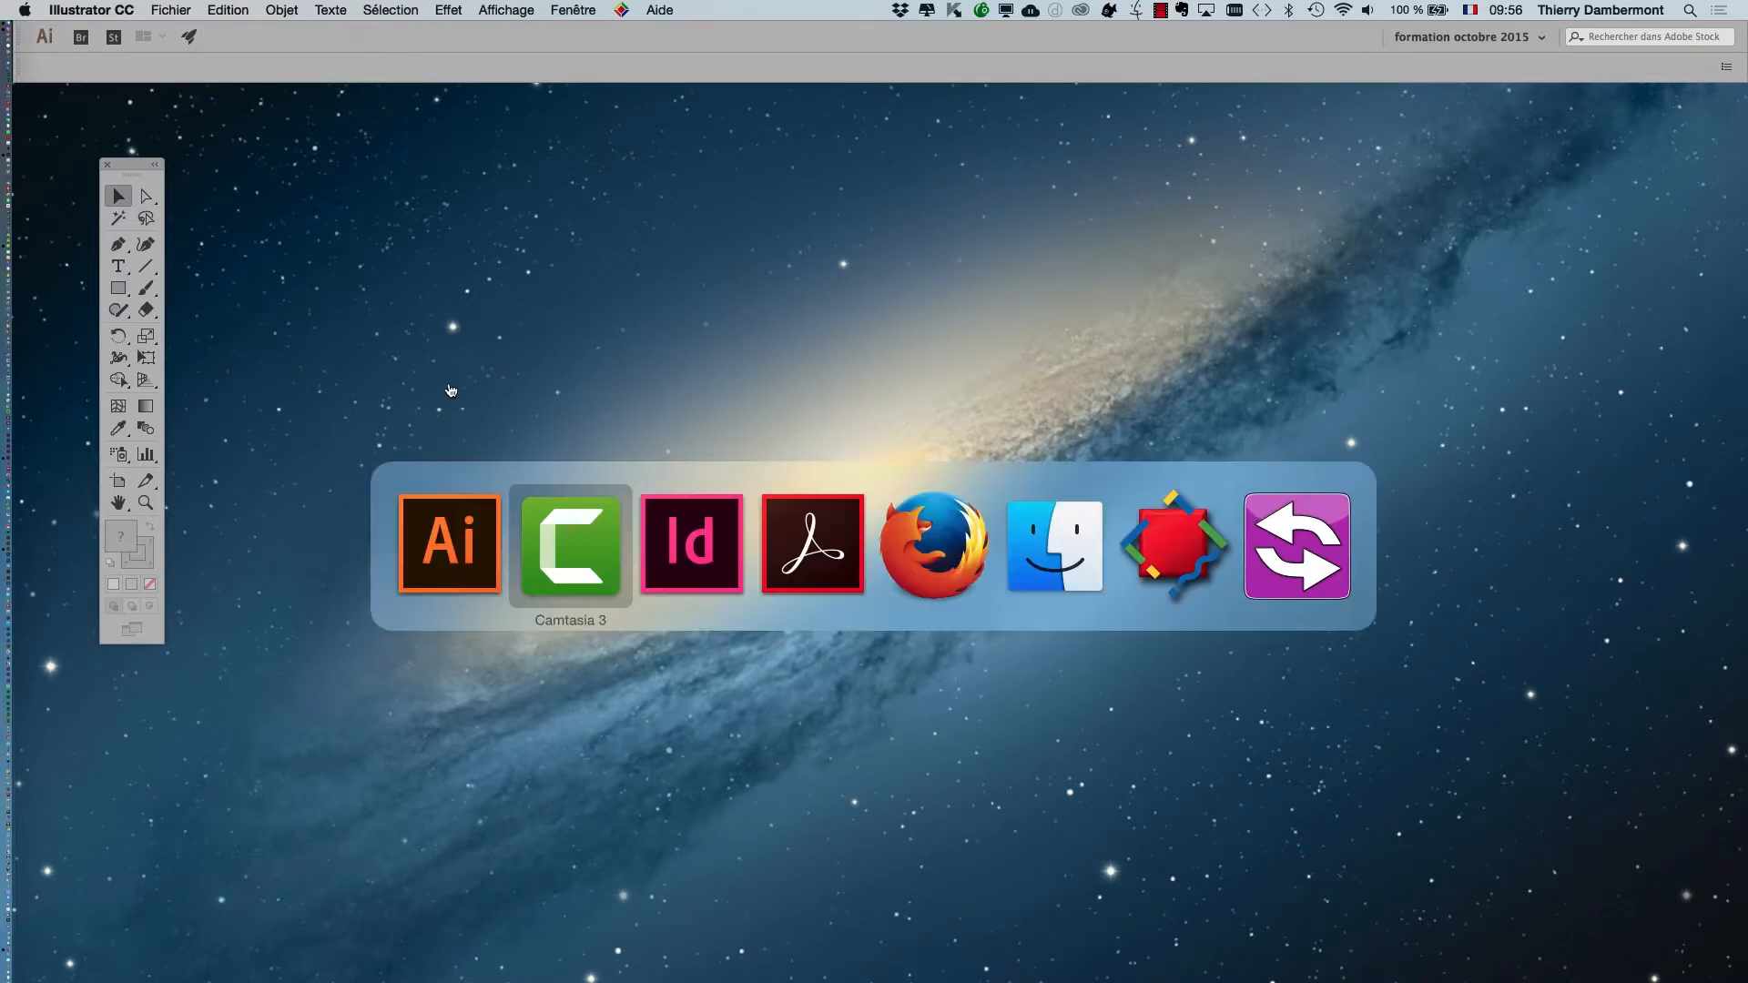
key("super+shift+Tab")
Open Map_of_USA_with_state_names.svg from the JOUR 6 IVE folder and accept the font problem warning.
left_click(170, 9)
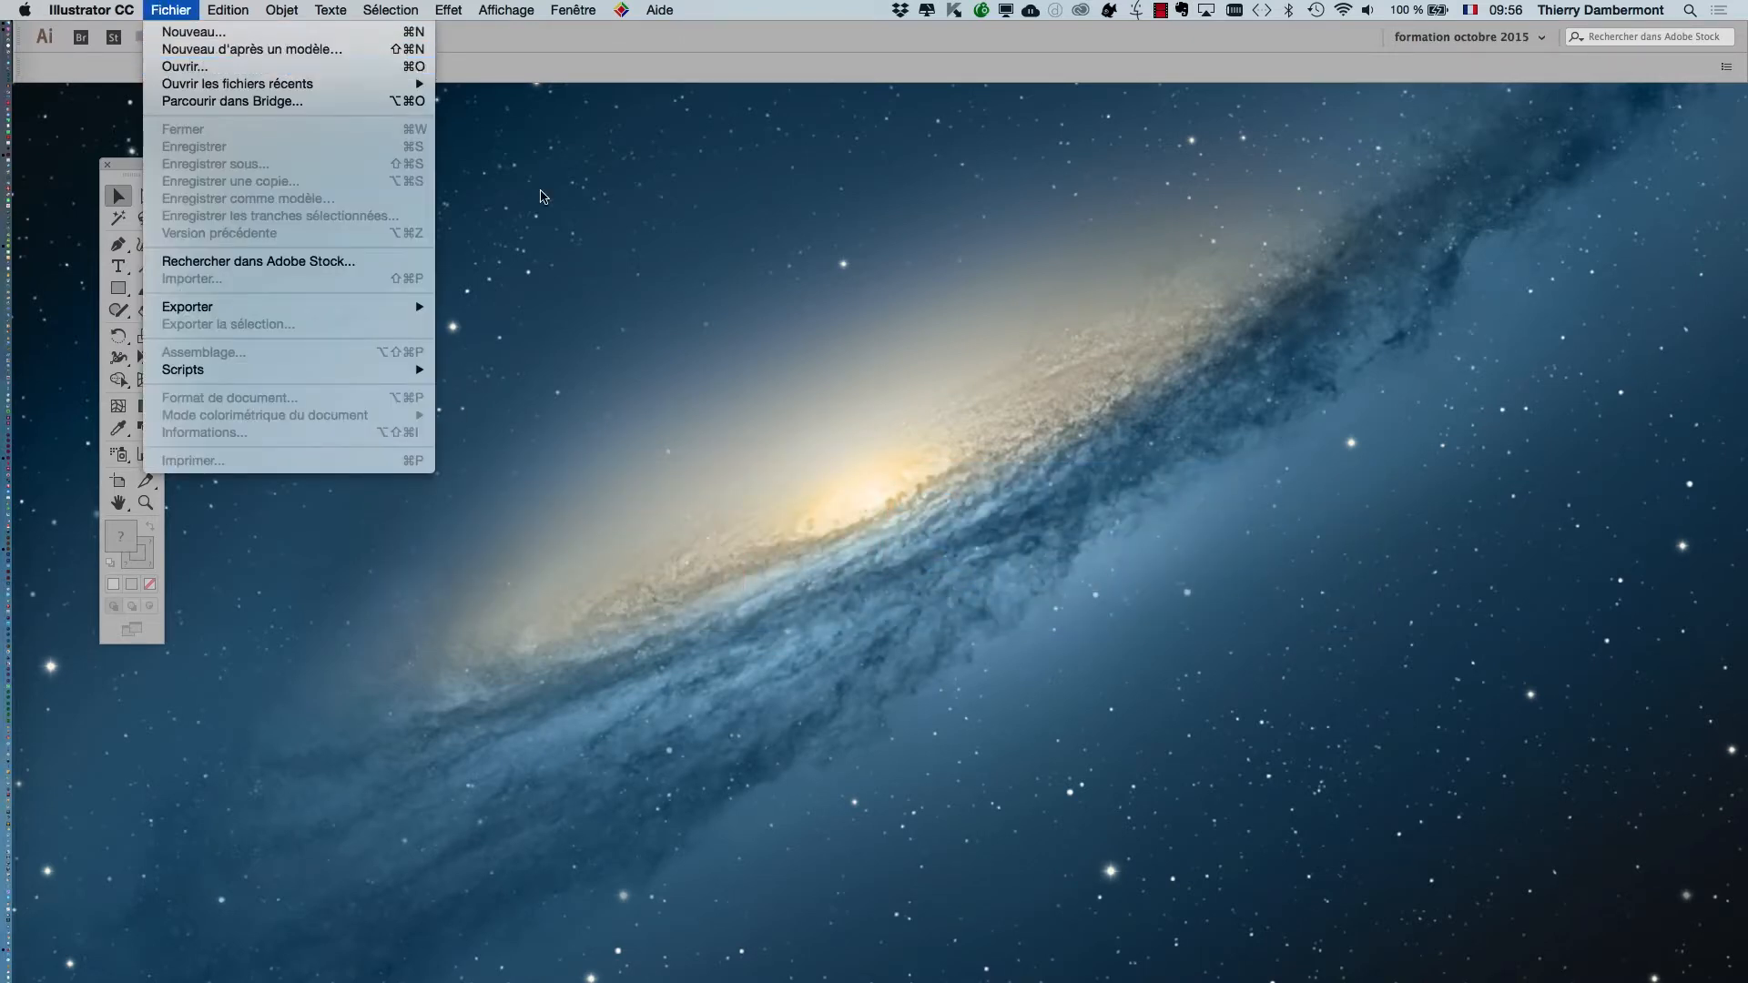
left_click(187, 66)
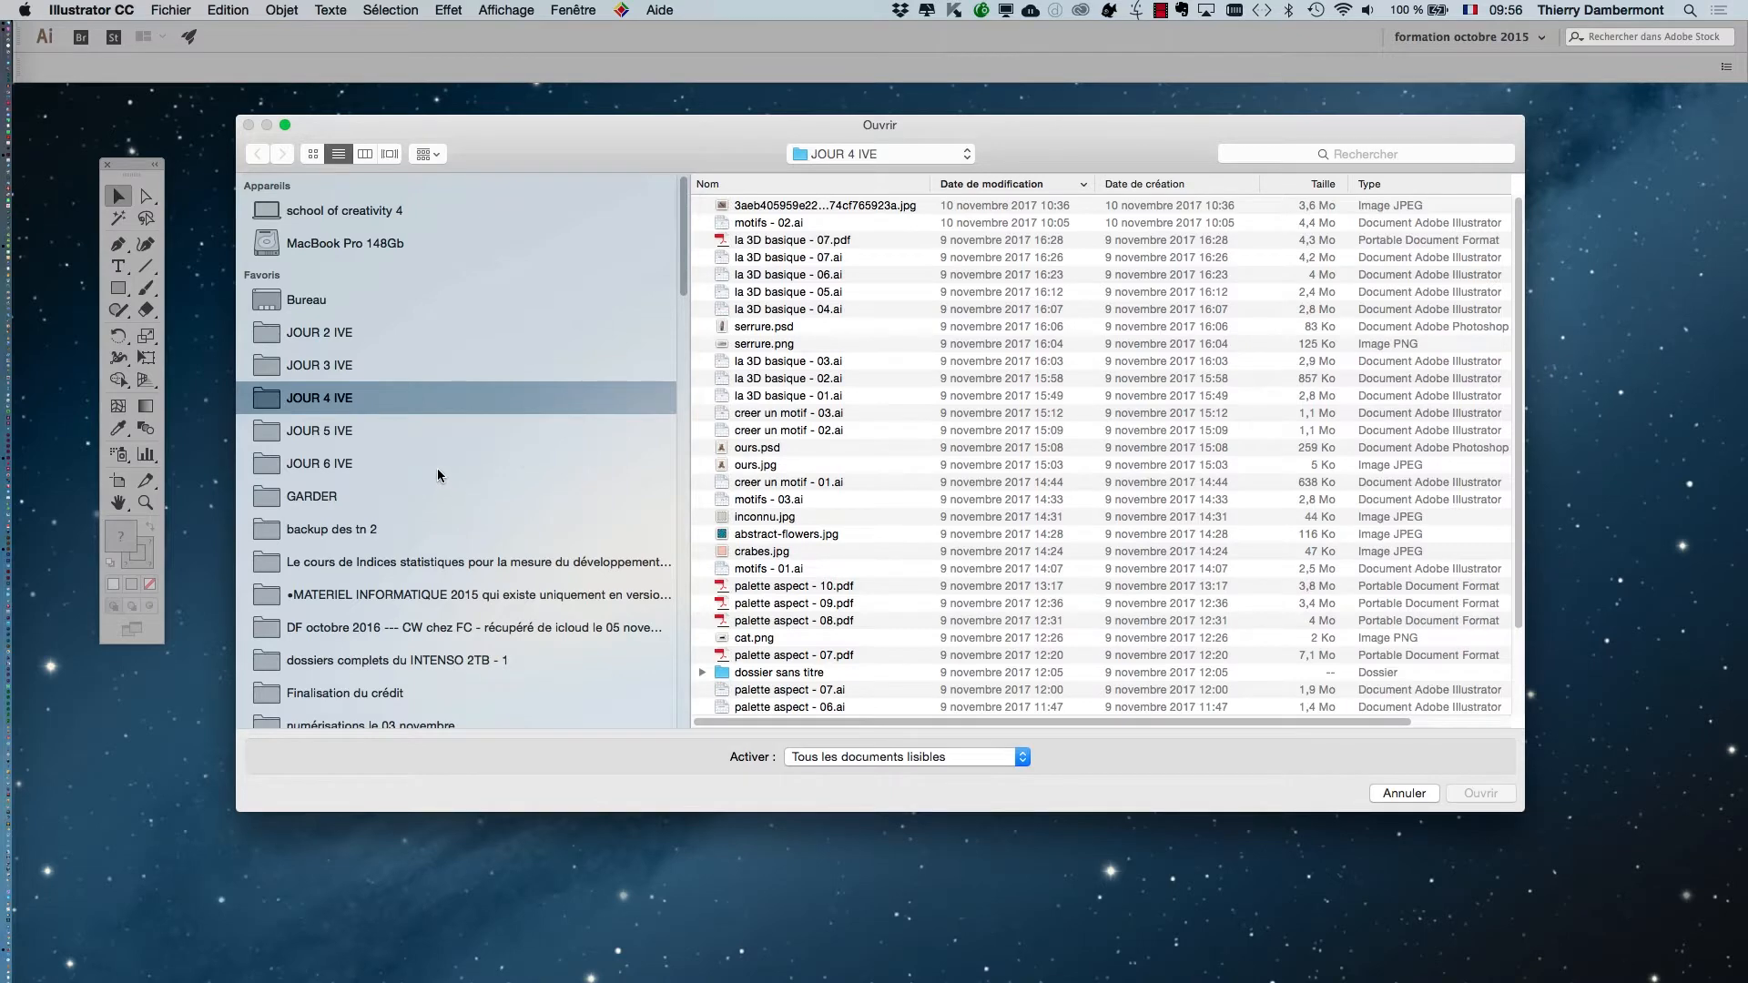
left_click(437, 466)
left_click(861, 242)
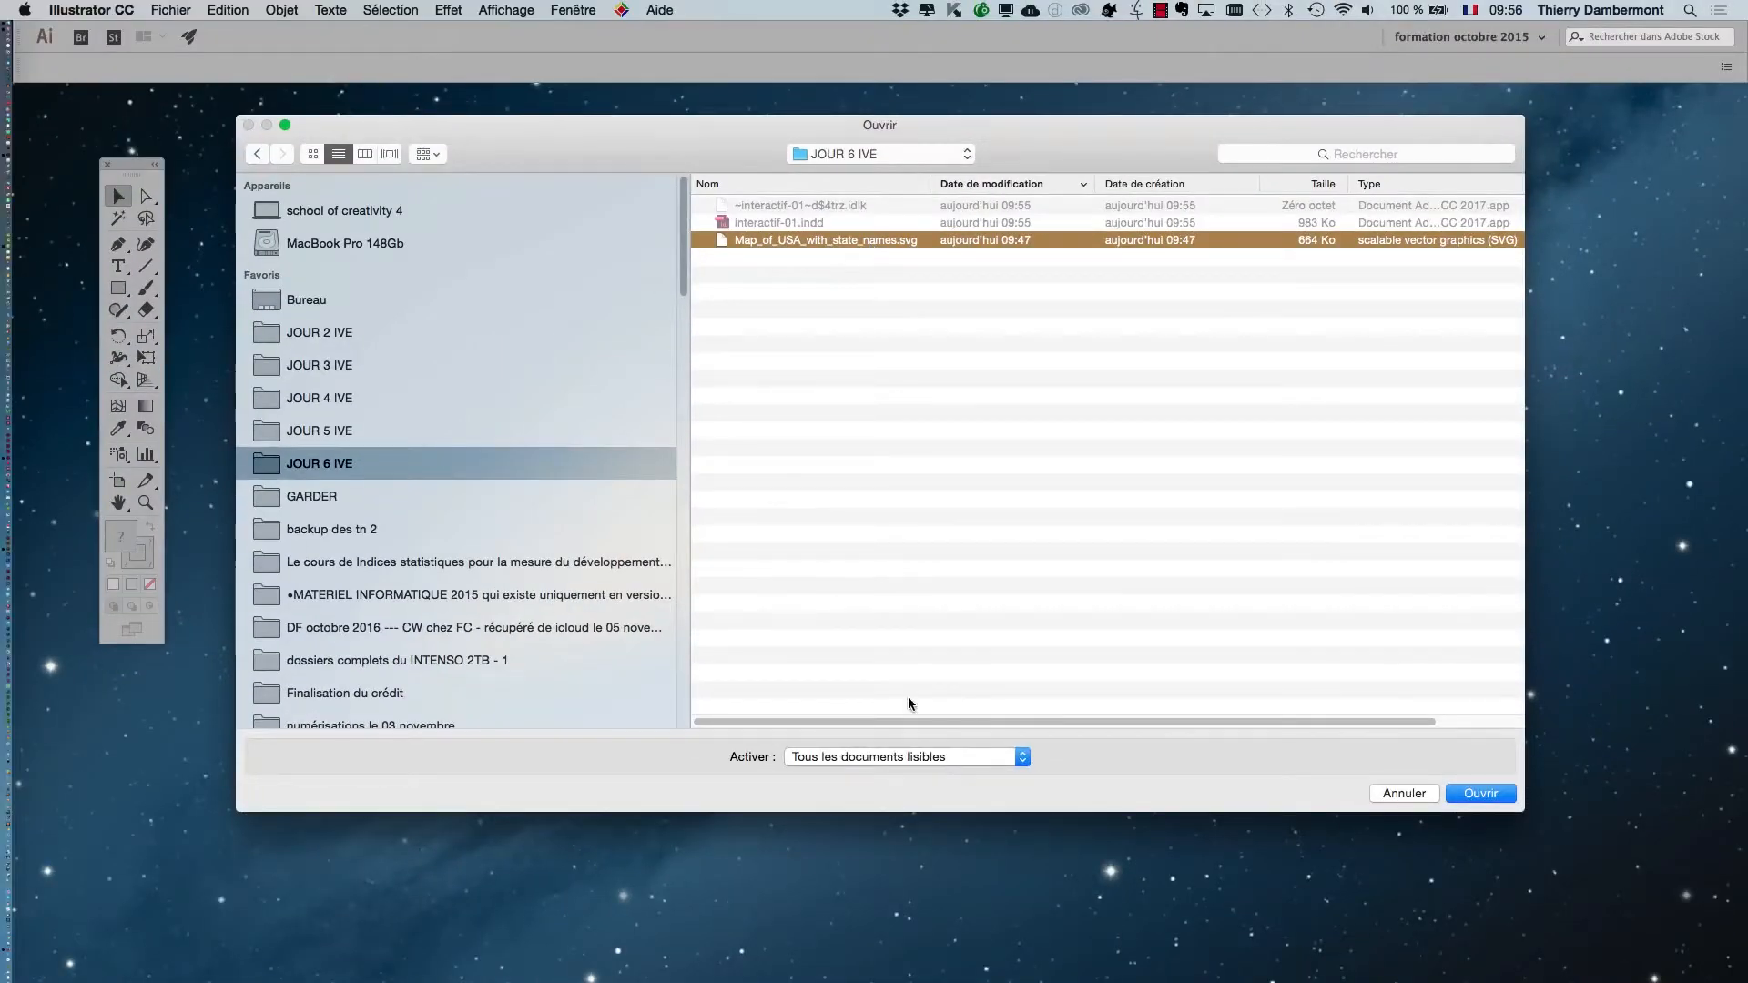
left_click(1496, 796)
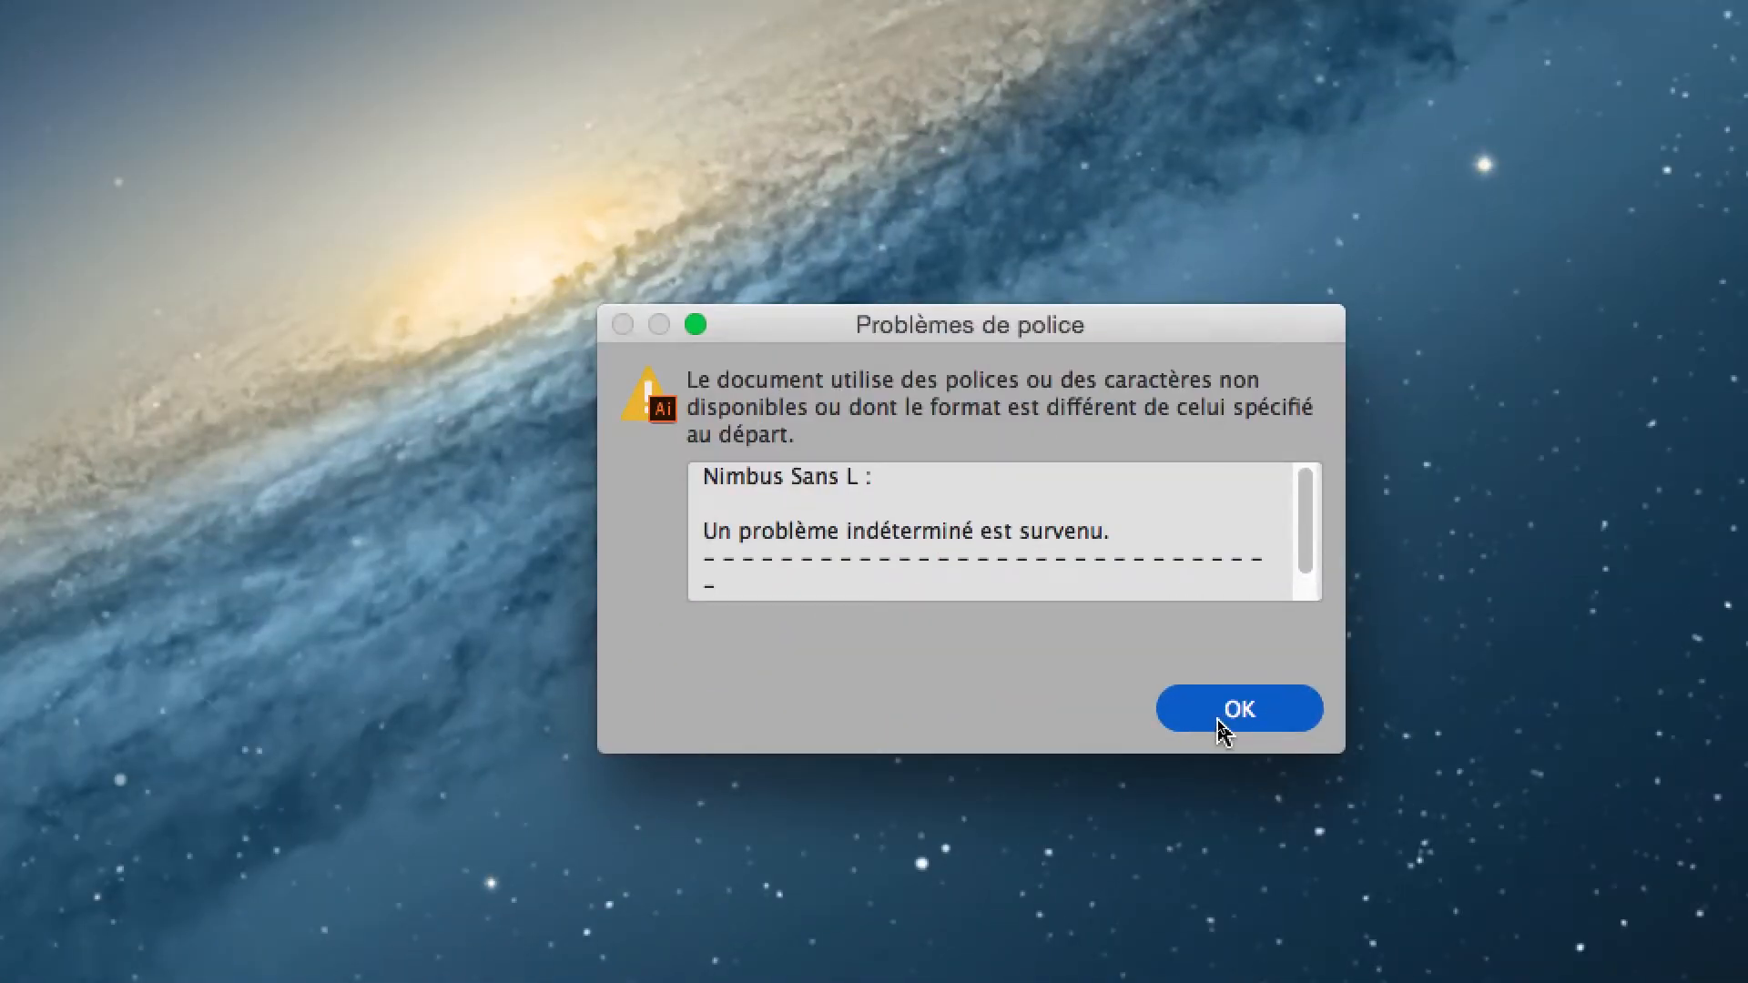
left_click(1220, 710)
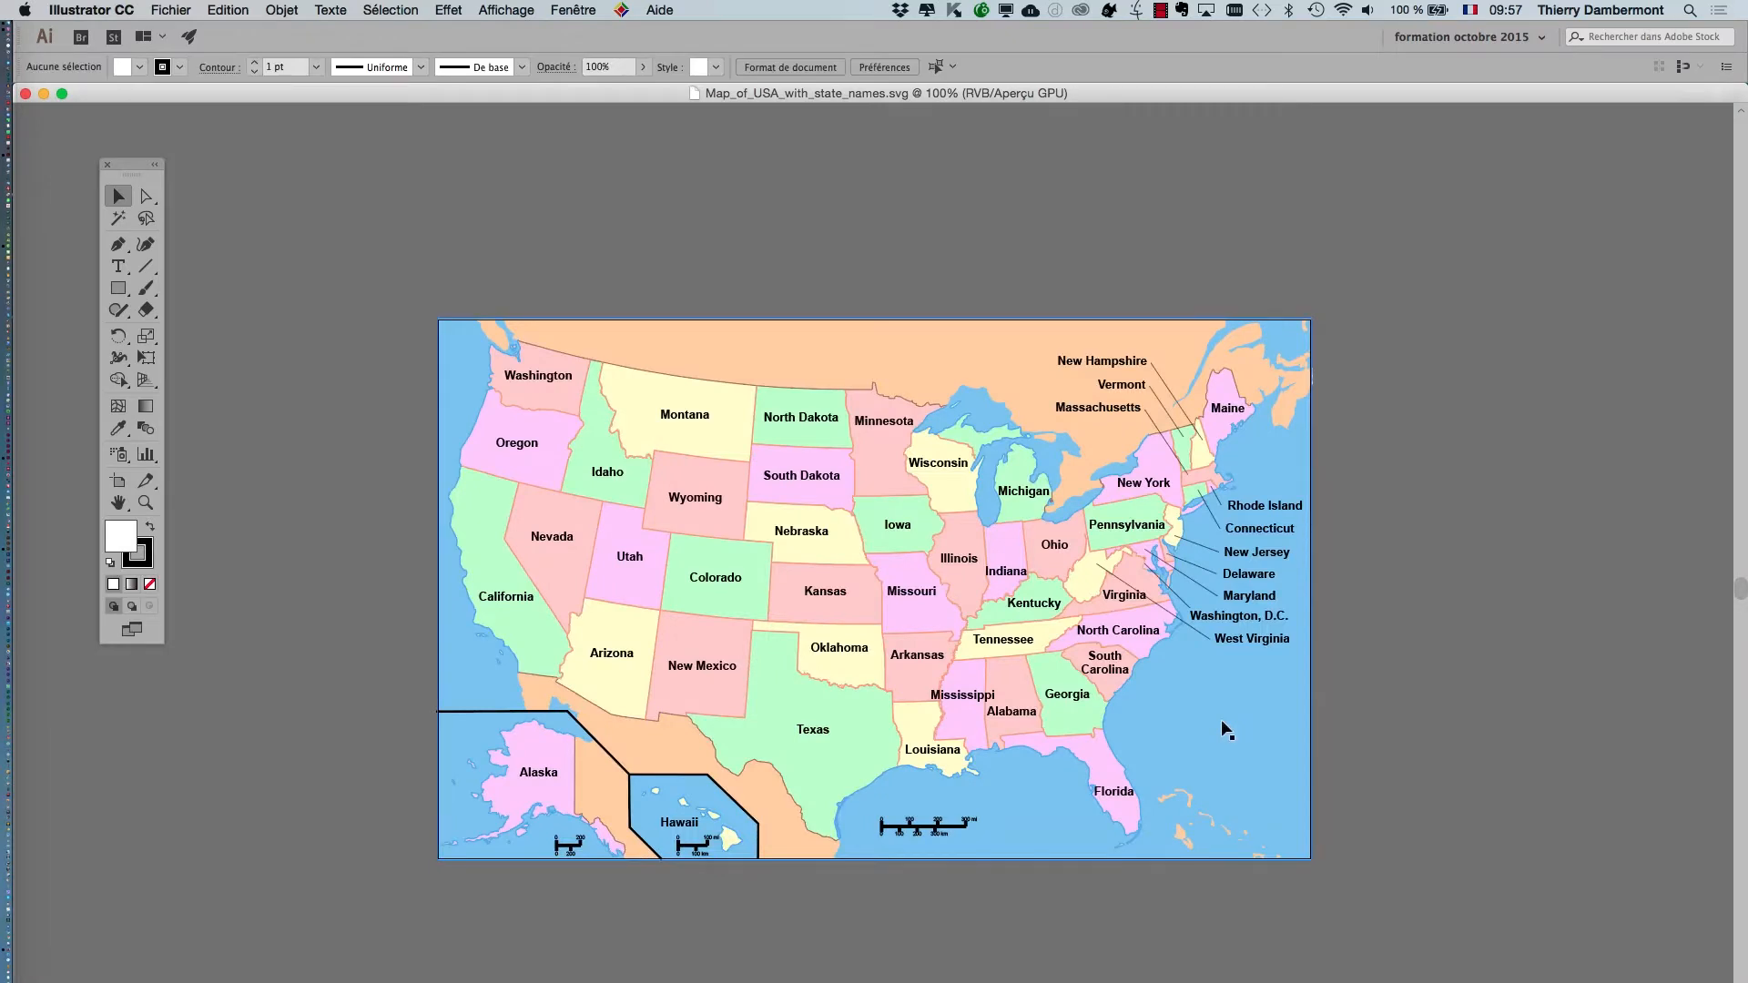
Examine the map's paths in outline view (Tracés), closely around Wyoming and Nebraska, and restore the GPU preview.
scroll(952, 515, "up", 1)
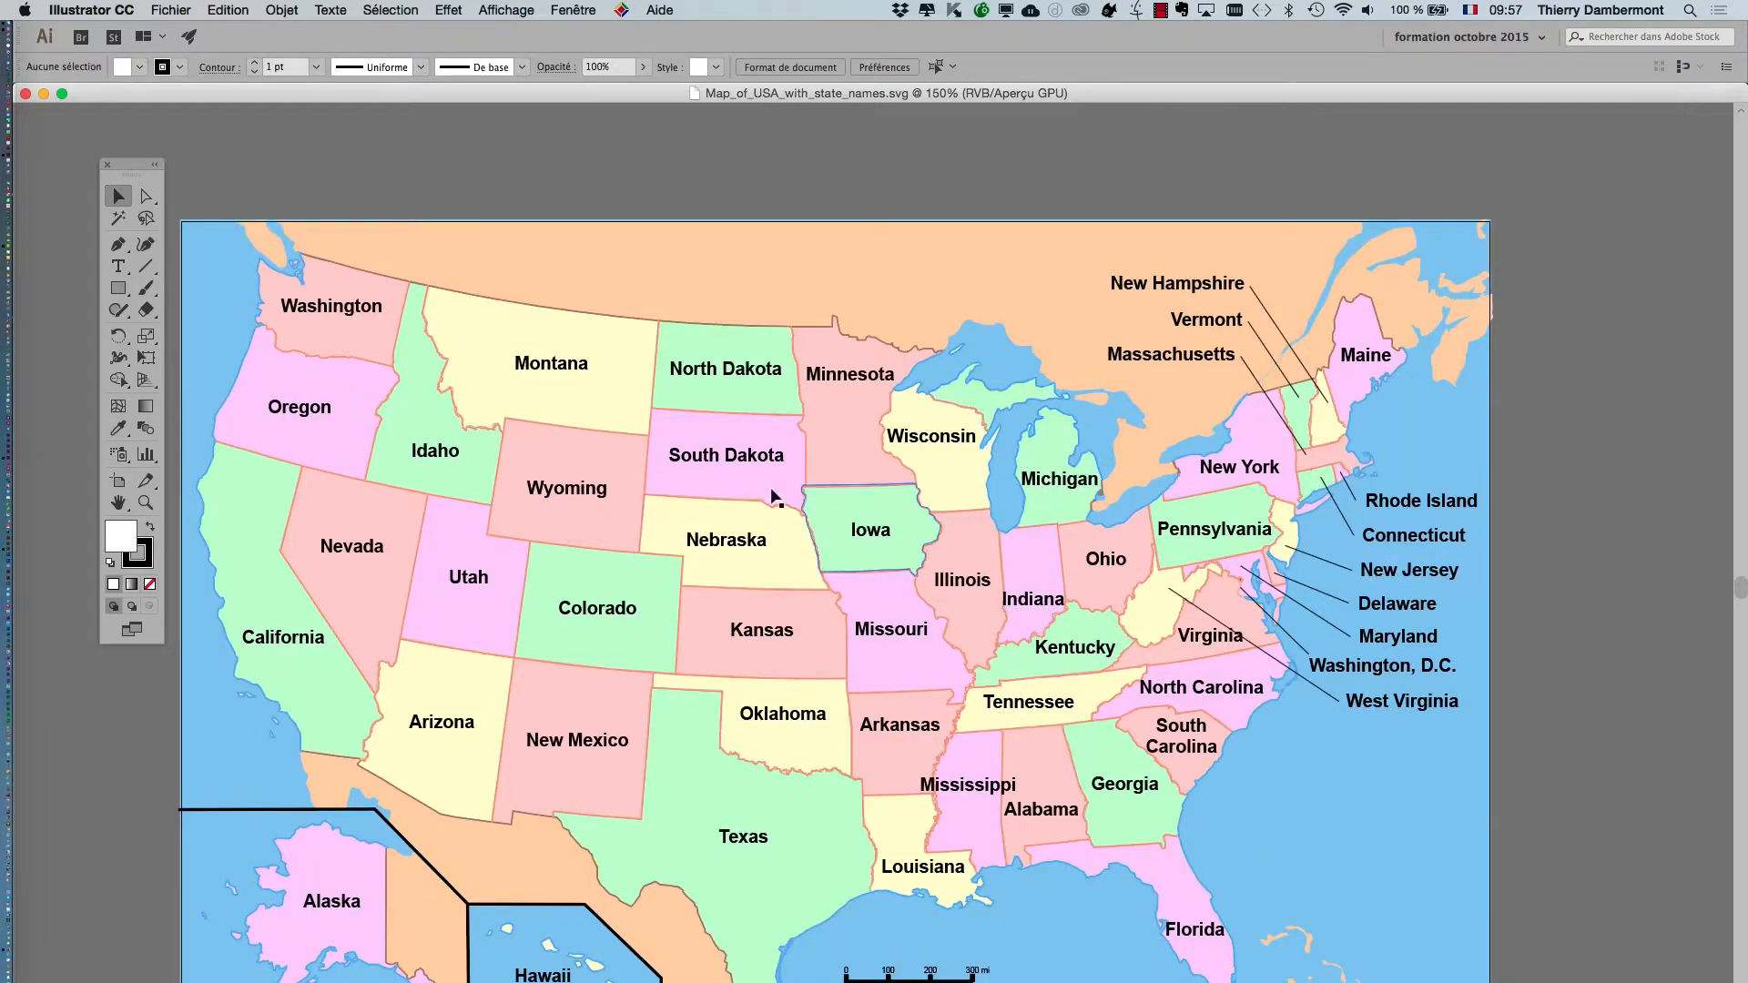
scroll(856, 510, "down", 2)
left_click(502, 9)
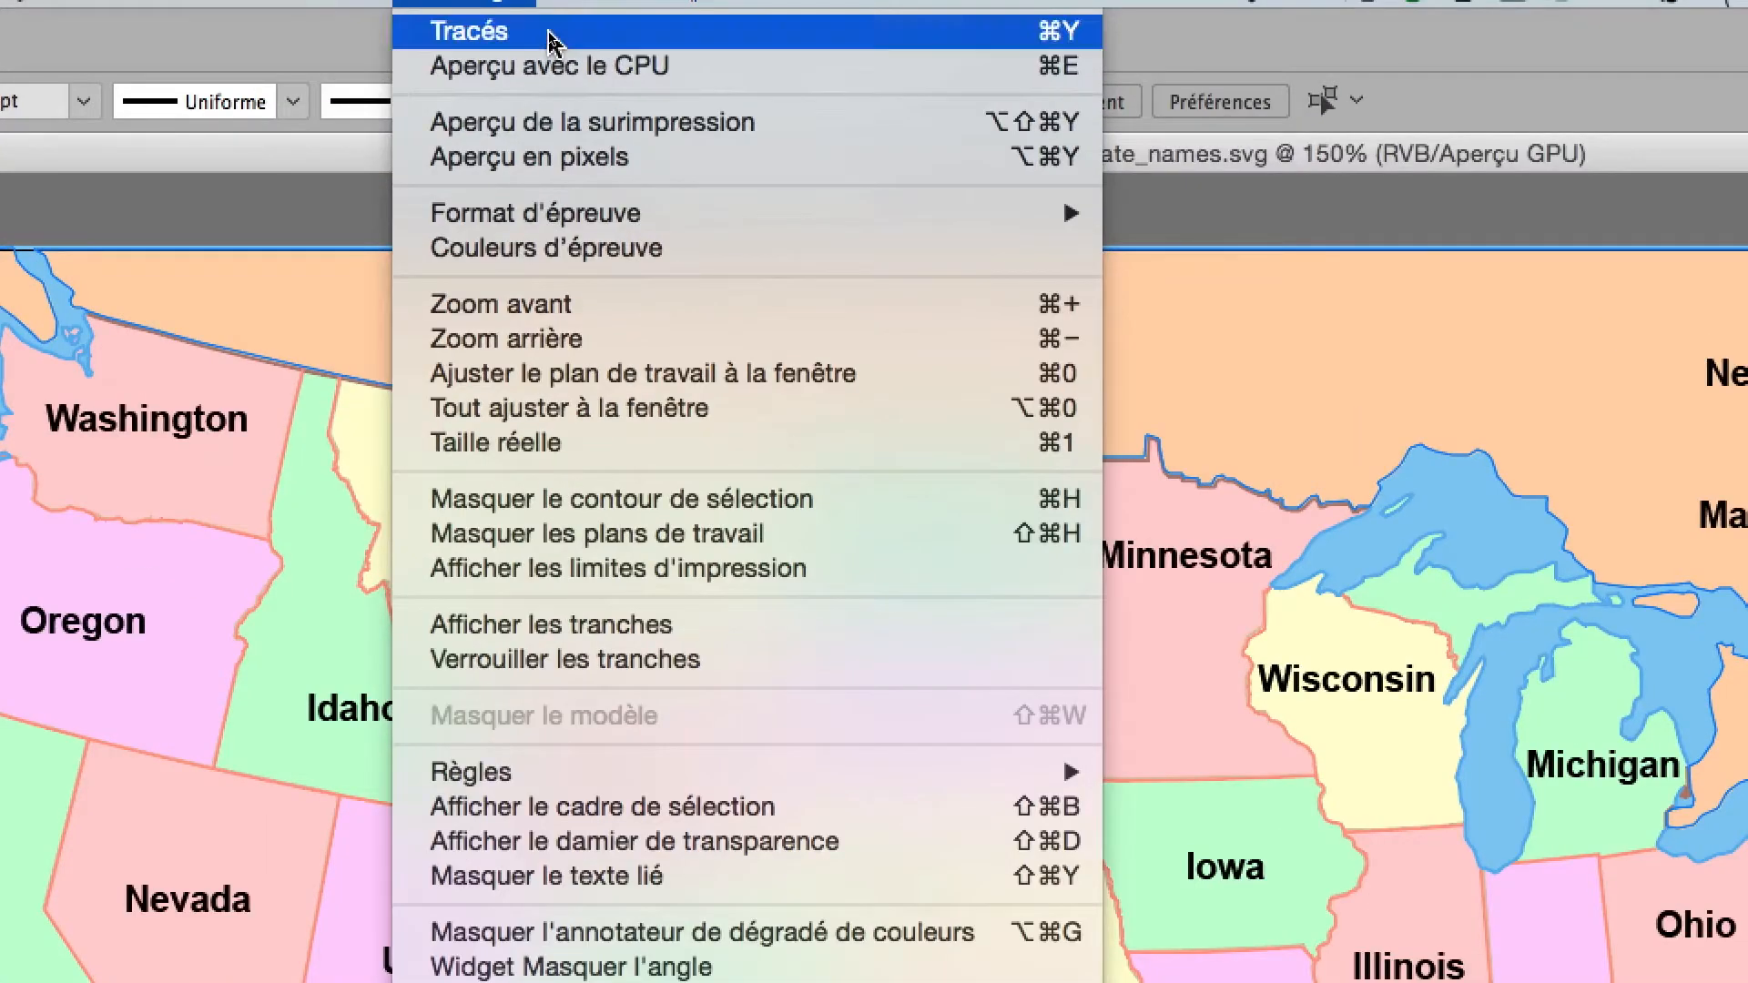
left_click(553, 36)
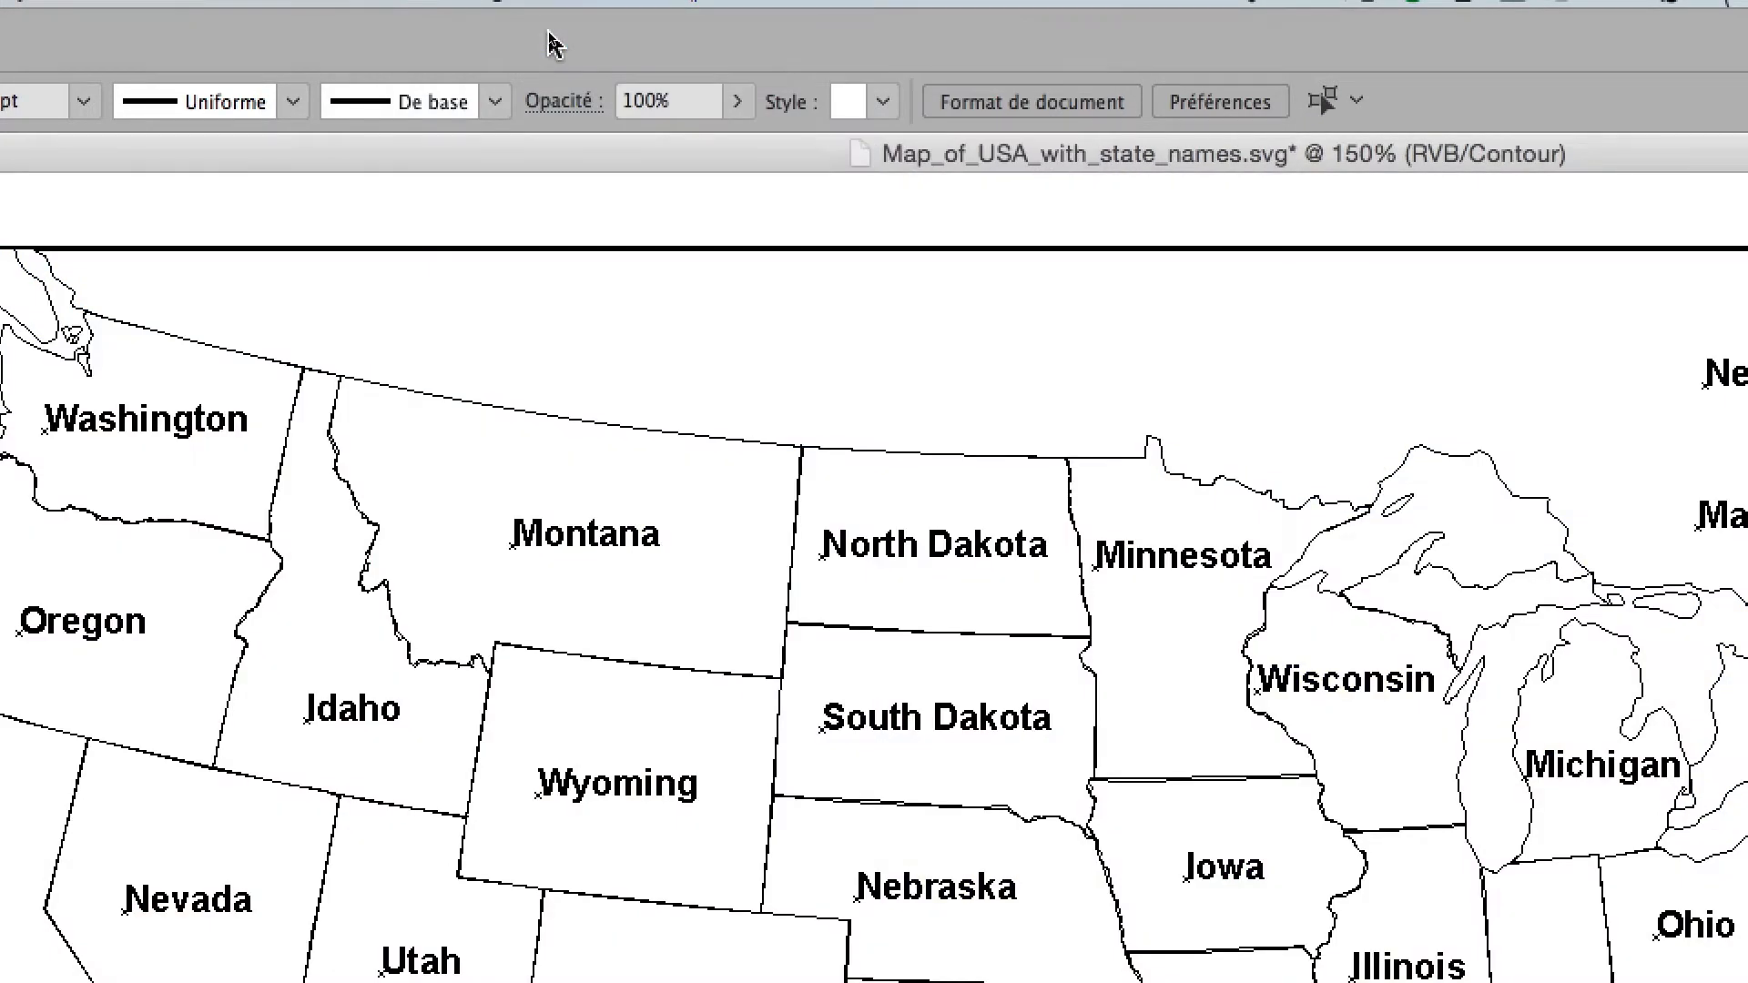
scroll(712, 849, "up", 4)
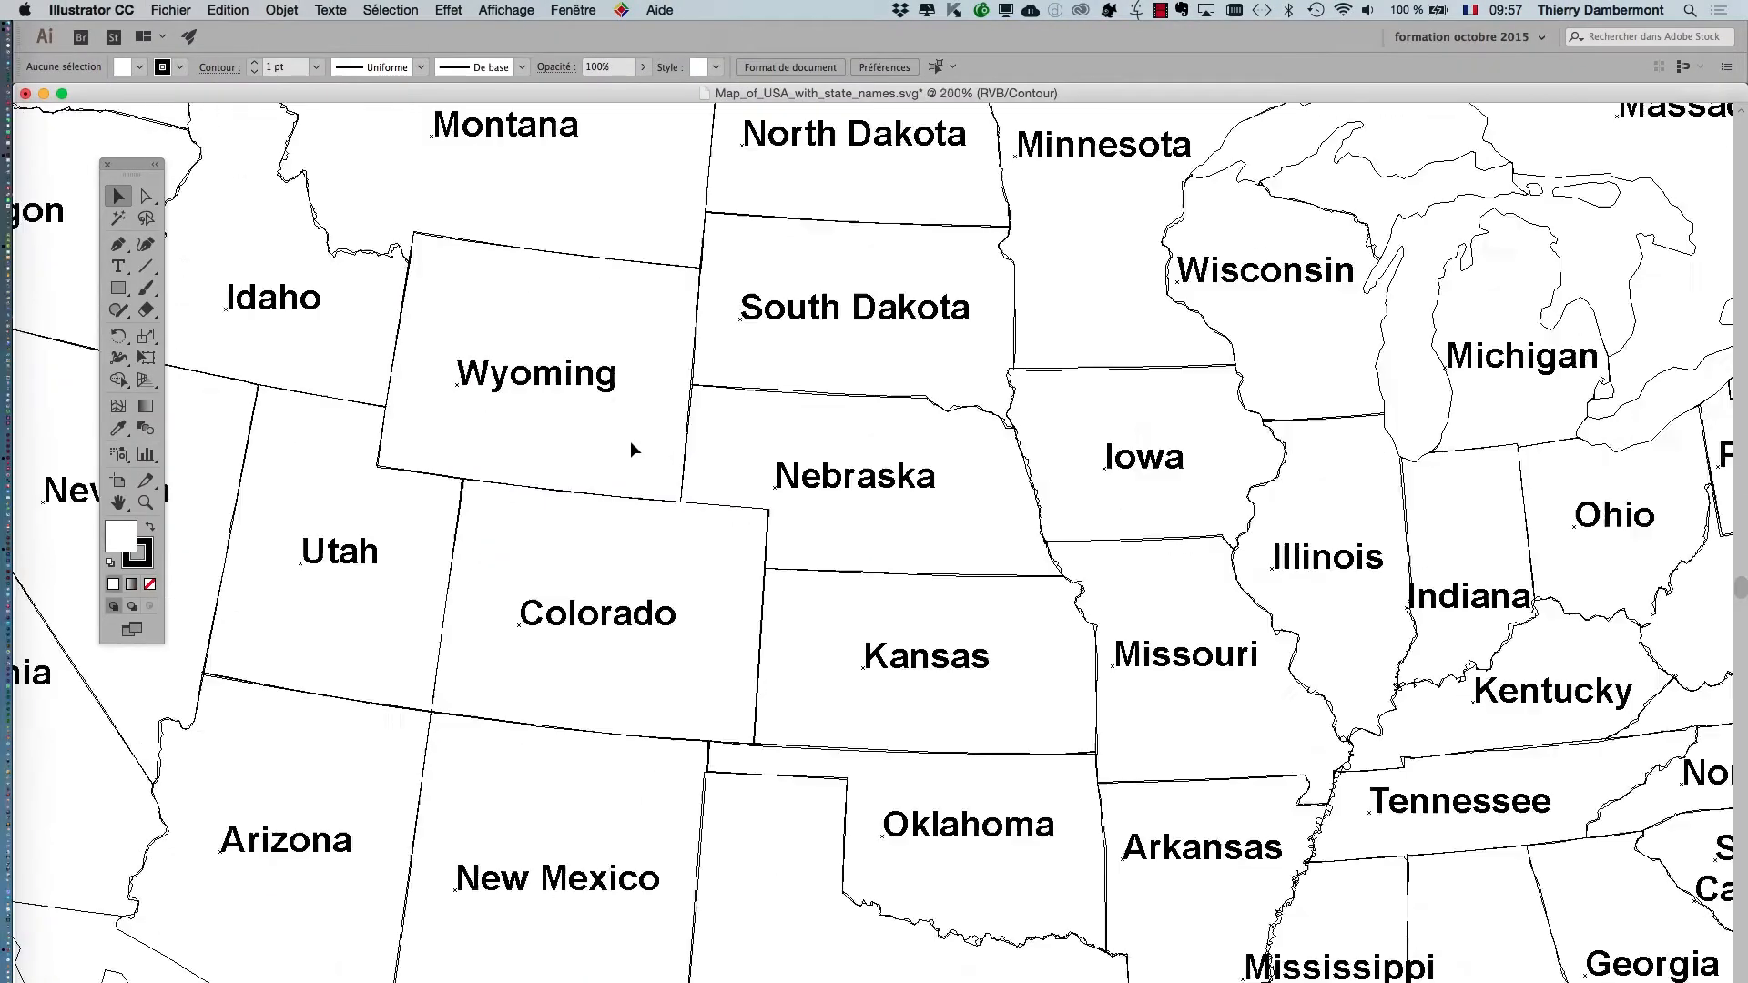
scroll(795, 434, "up", 2)
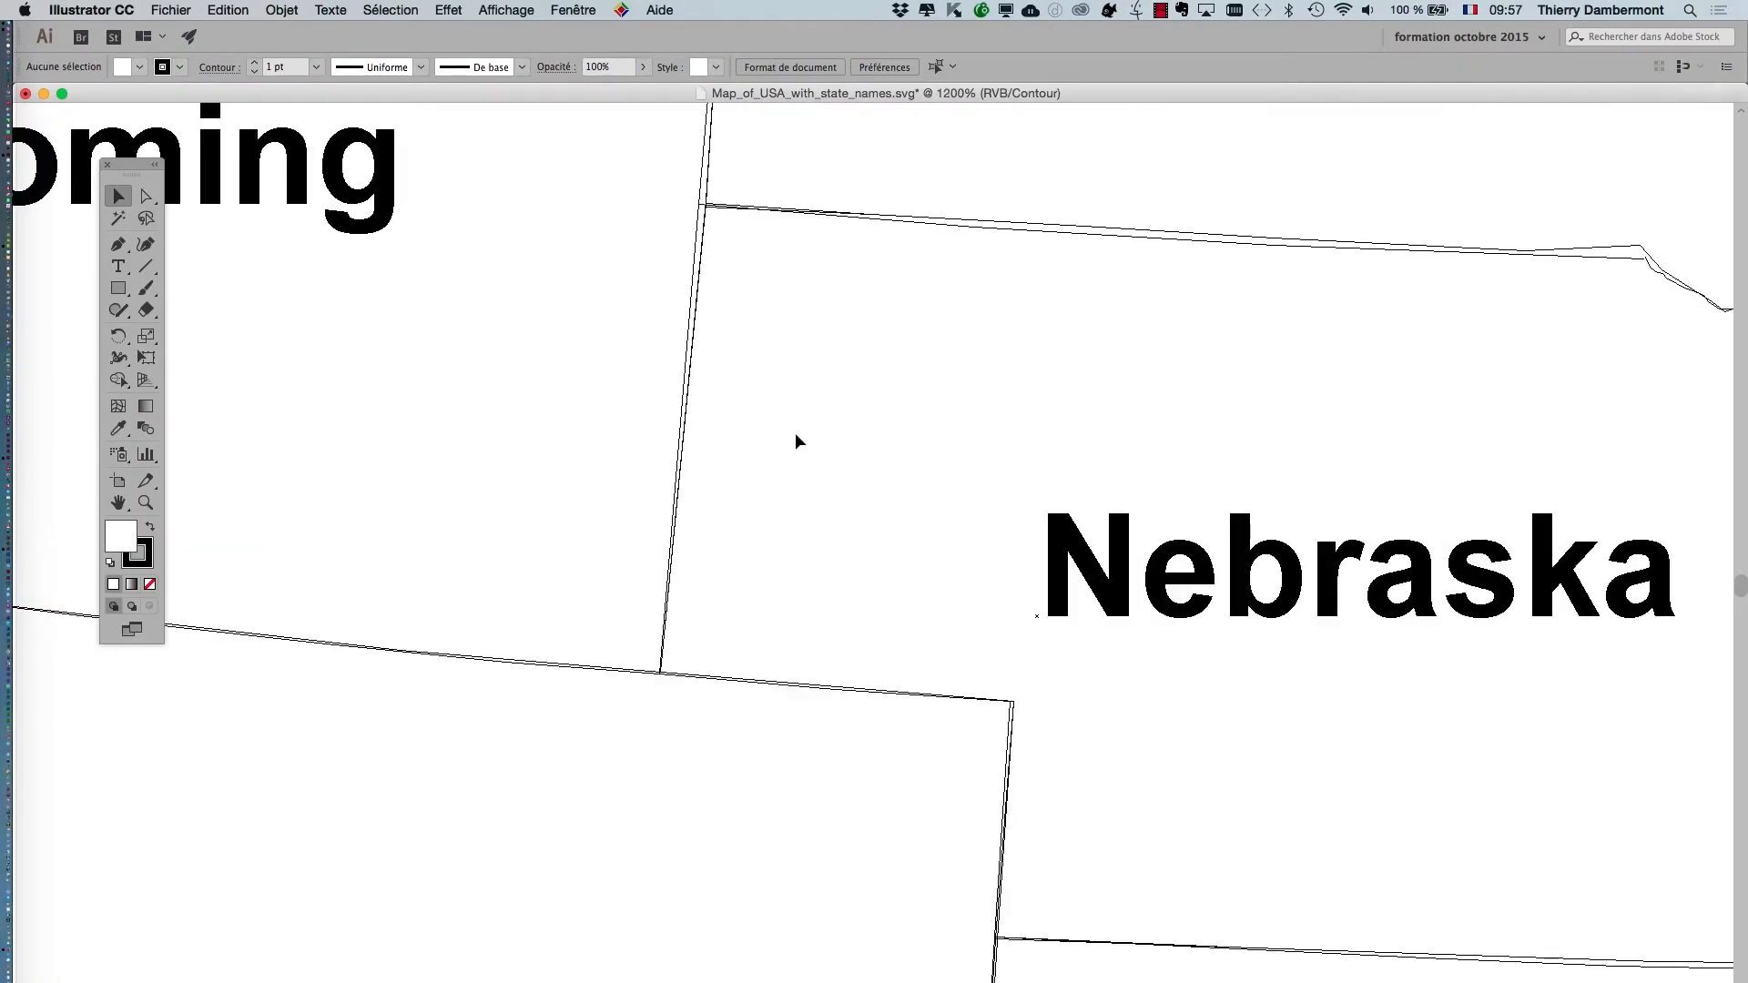
scroll(795, 434, "down", 3)
scroll(795, 433, "down", 3)
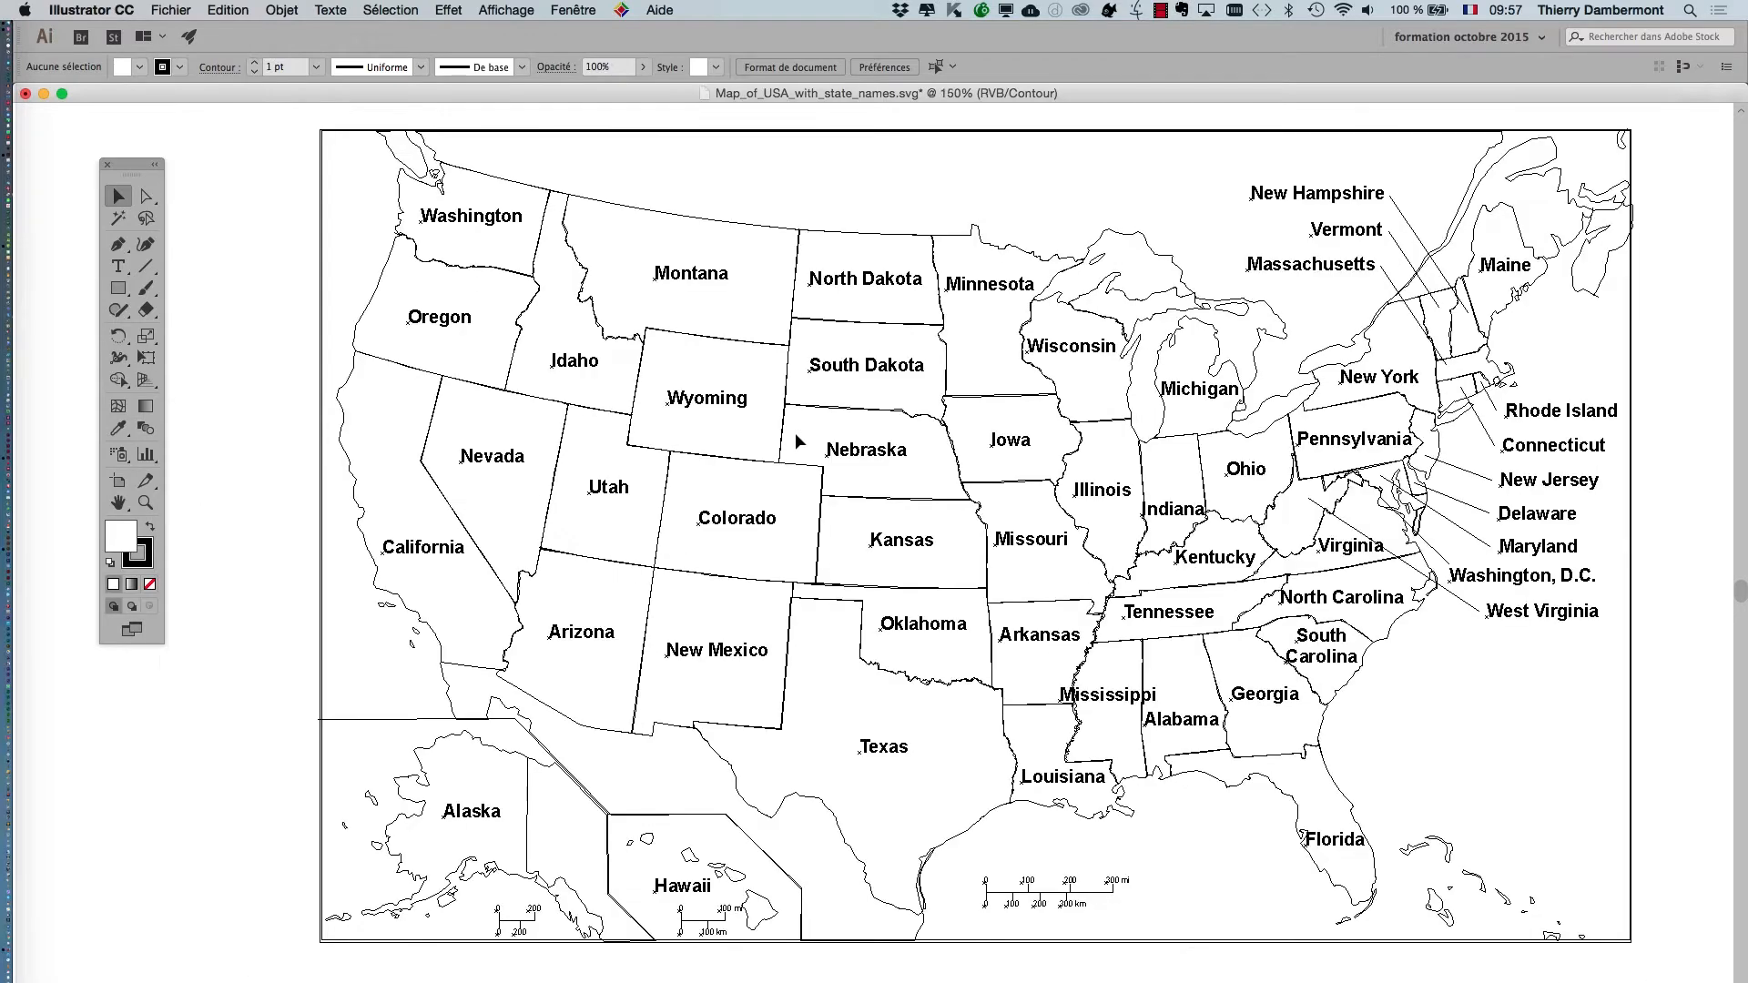
left_click(507, 10)
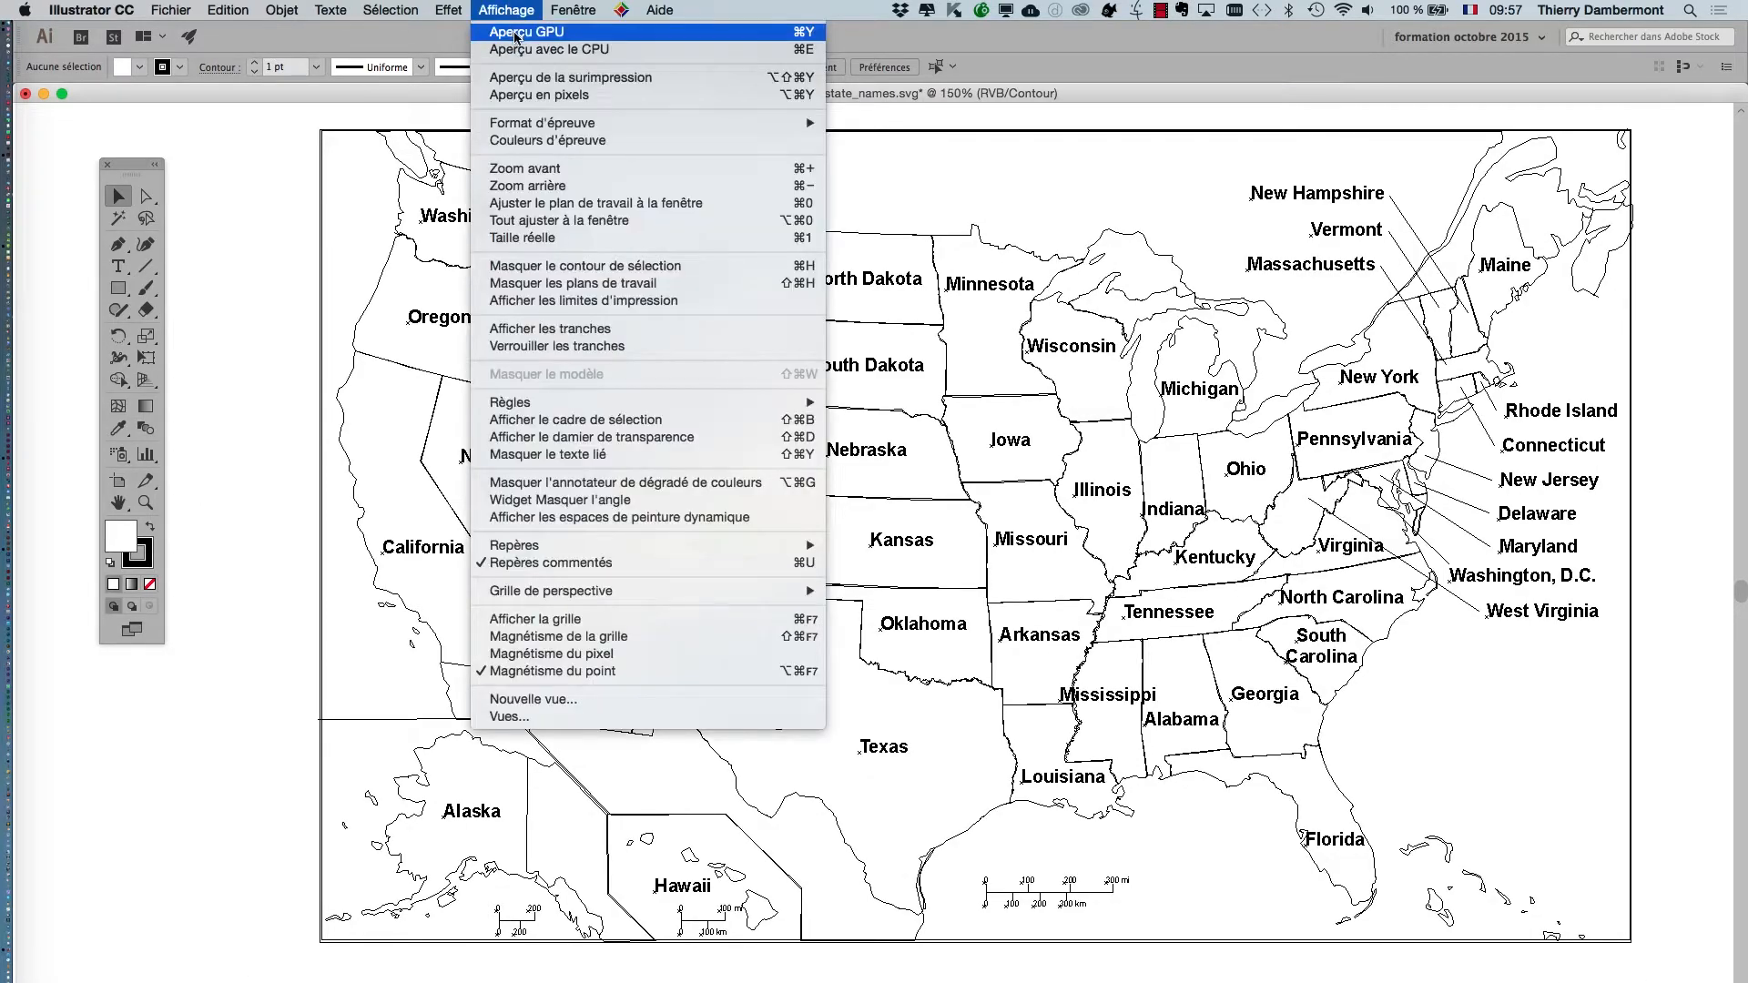
left_click(514, 37)
Examine the state borders up close in colour preview, around South Dakota, Nebraska, Iowa, Illinois, Kentucky and Arkansas.
scroll(890, 389, "up", 10)
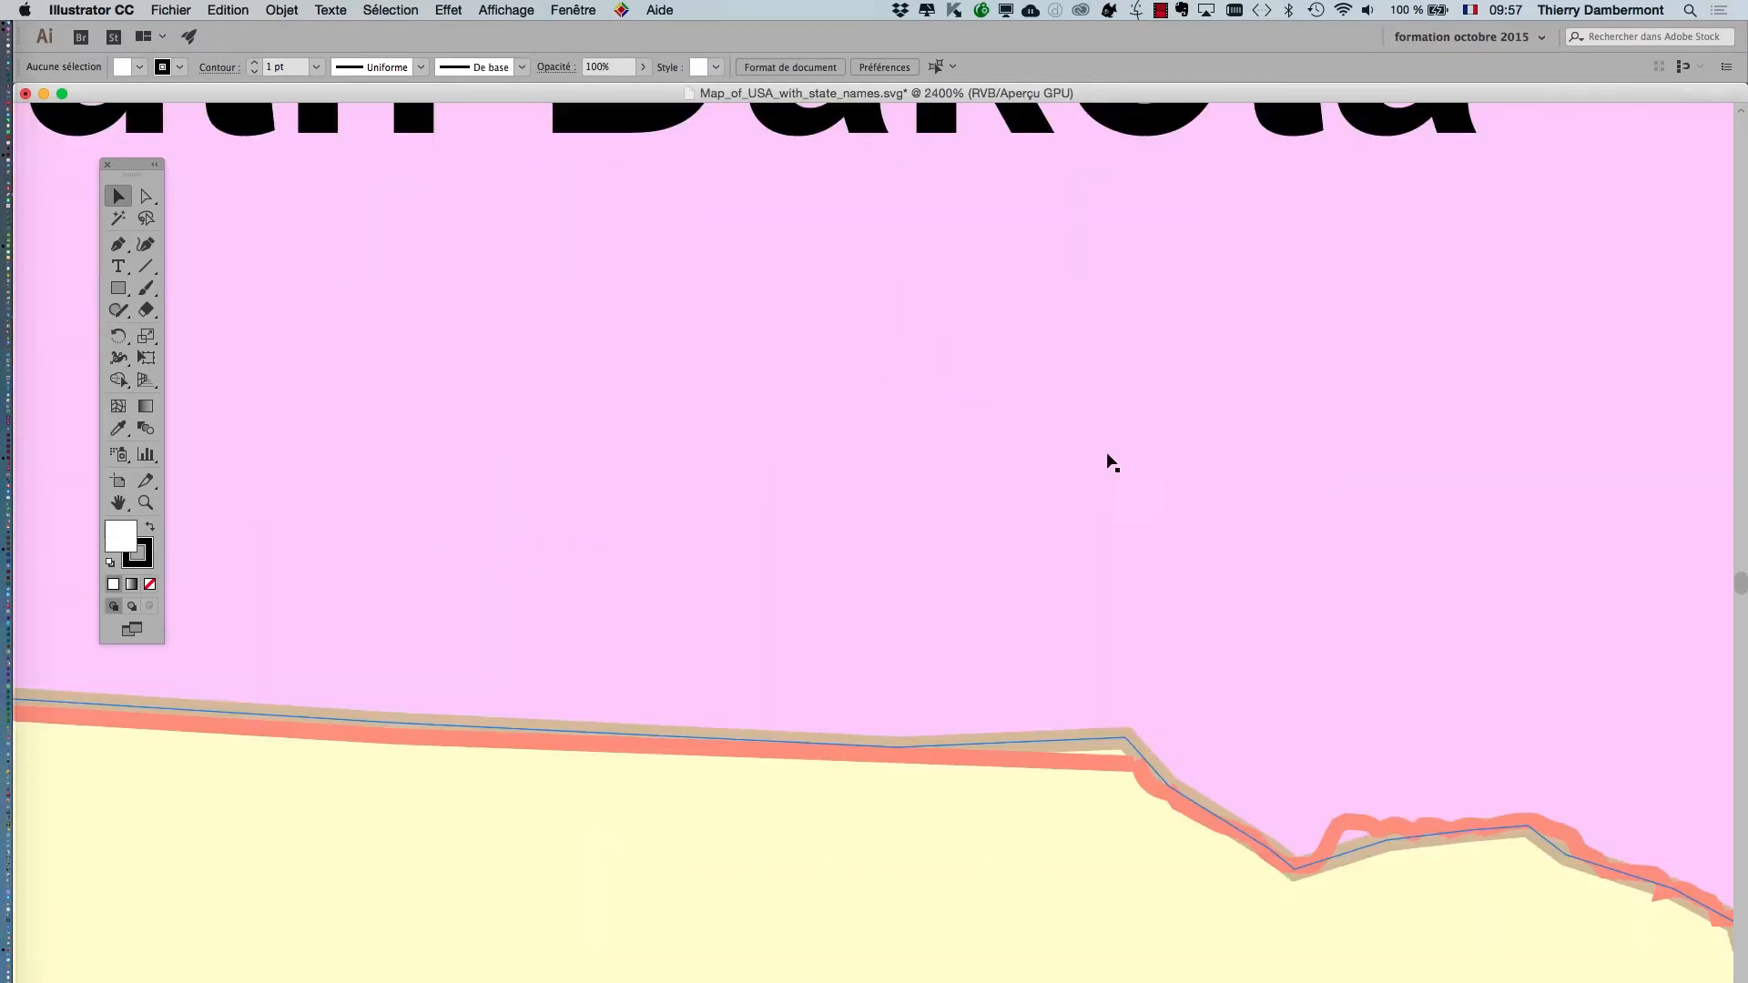
scroll(1176, 483, "up", 1)
left_click_drag(1480, 592, 637, 457)
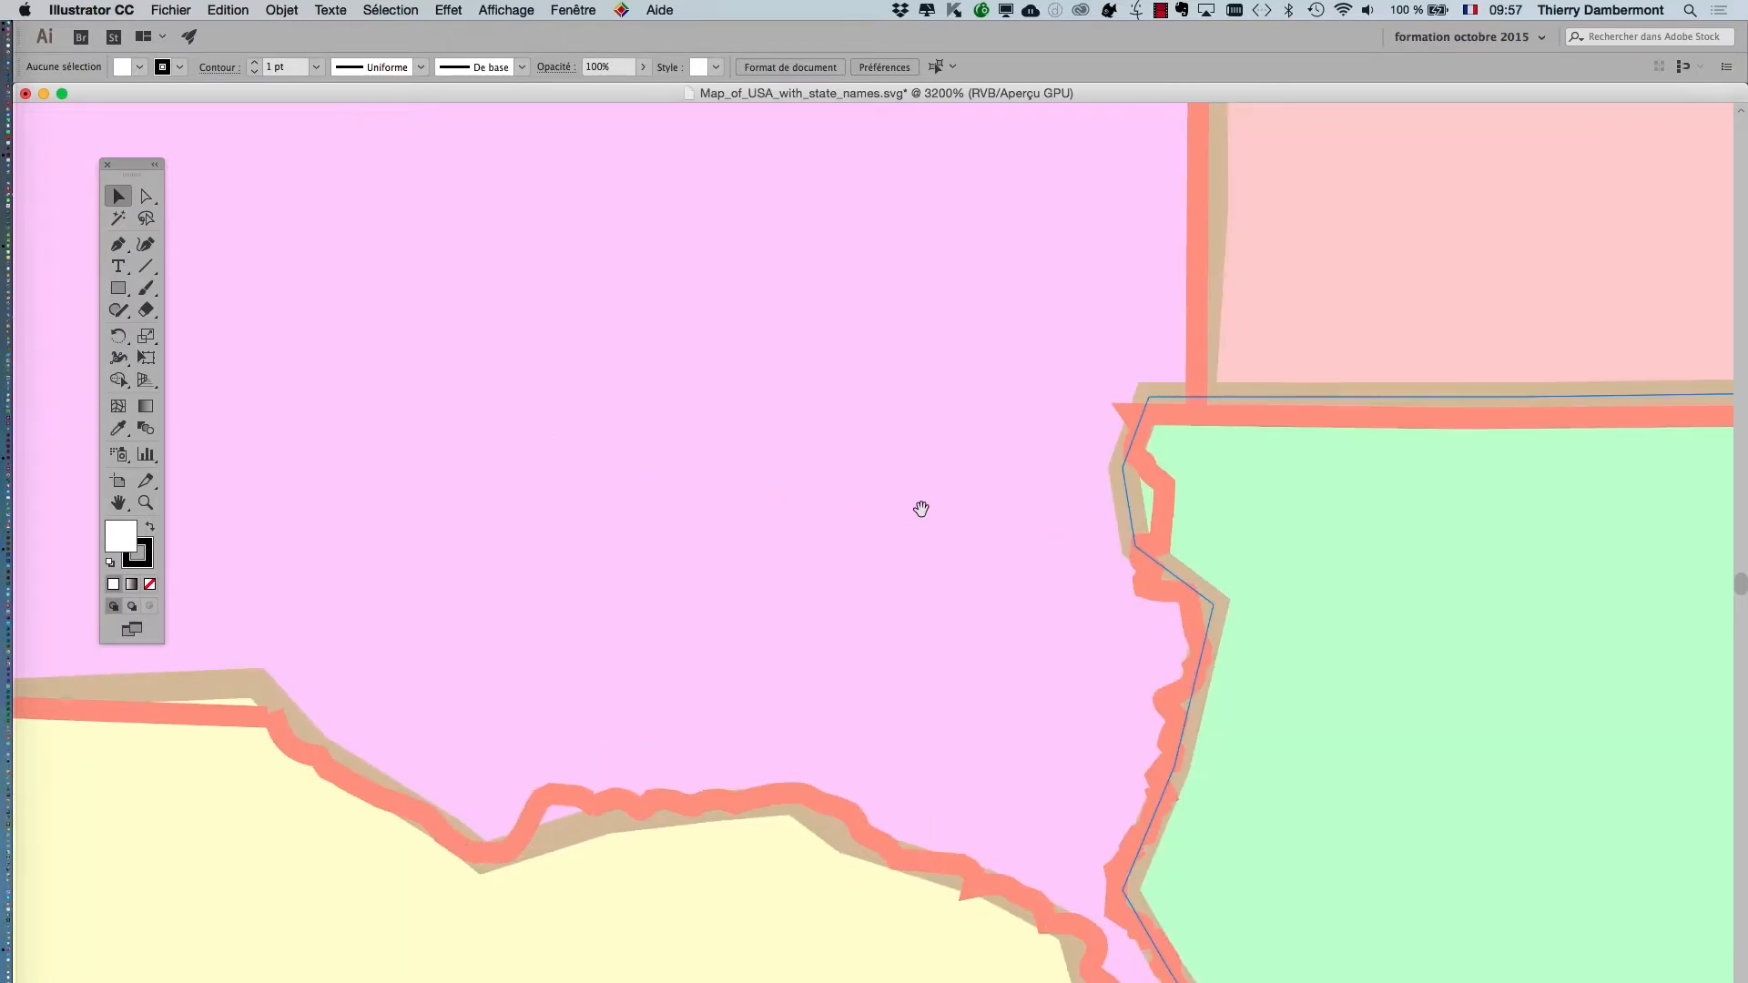
left_click_drag(917, 507, 537, 289)
scroll(537, 290, "down", 15)
scroll(537, 290, "right", 5)
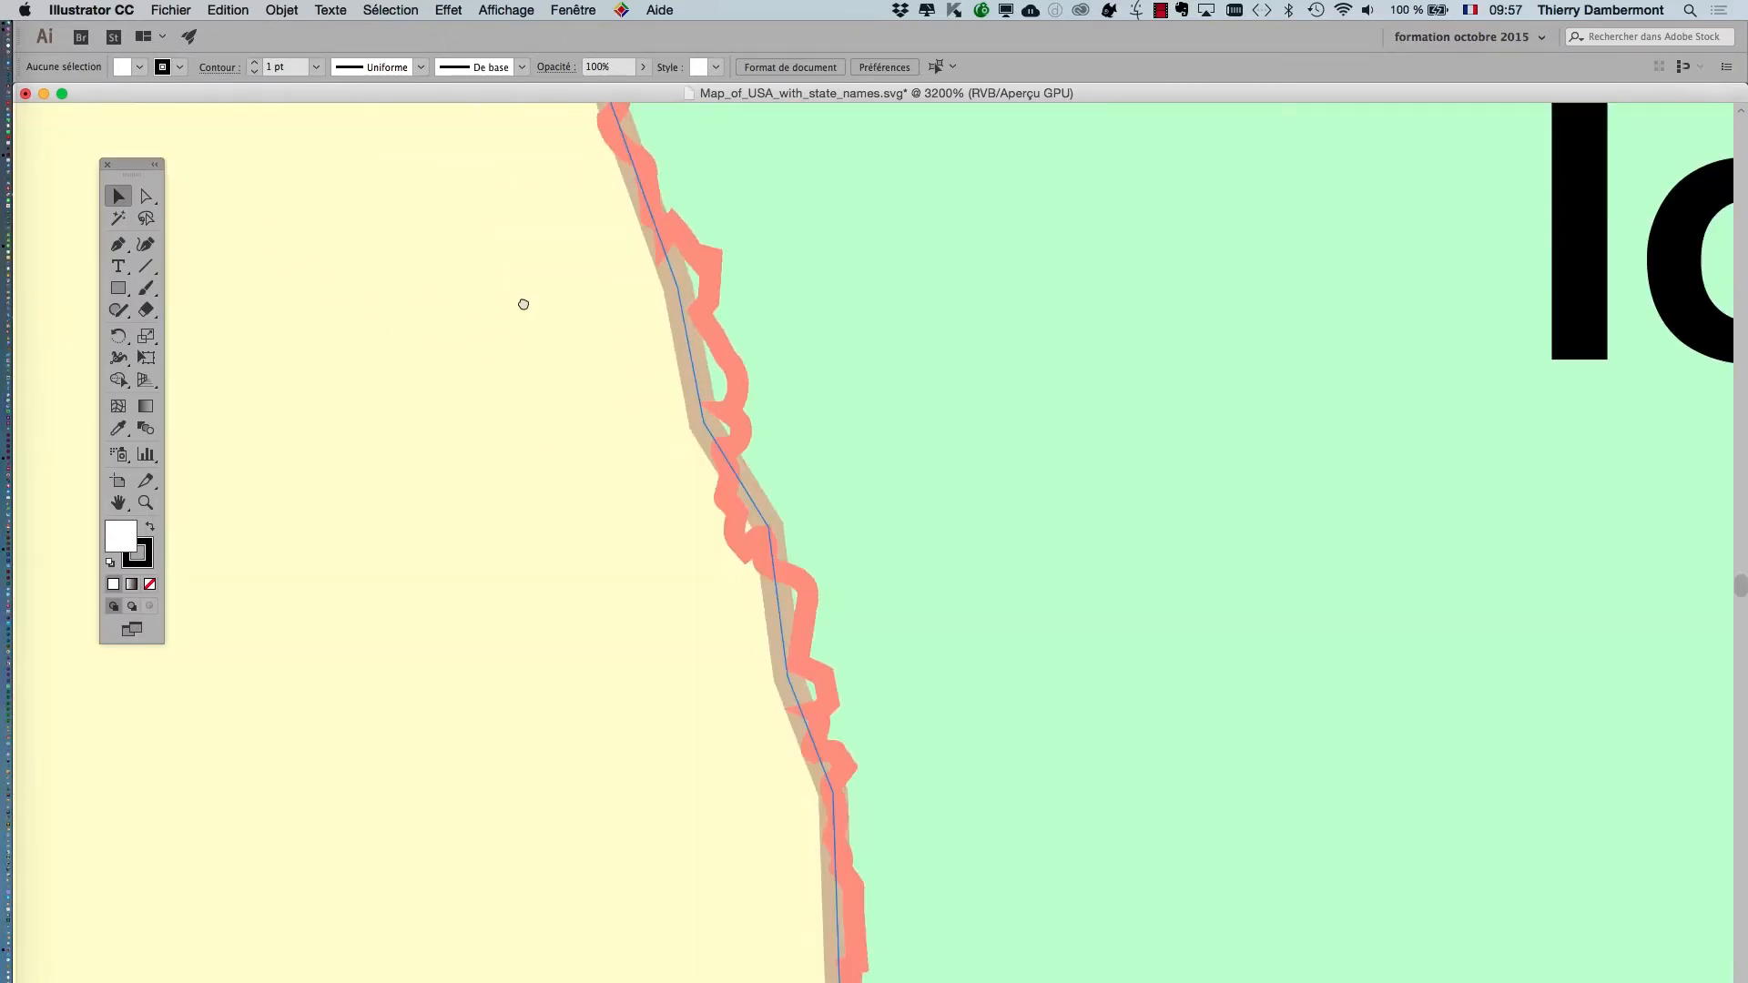
scroll(552, 402, "down", 4)
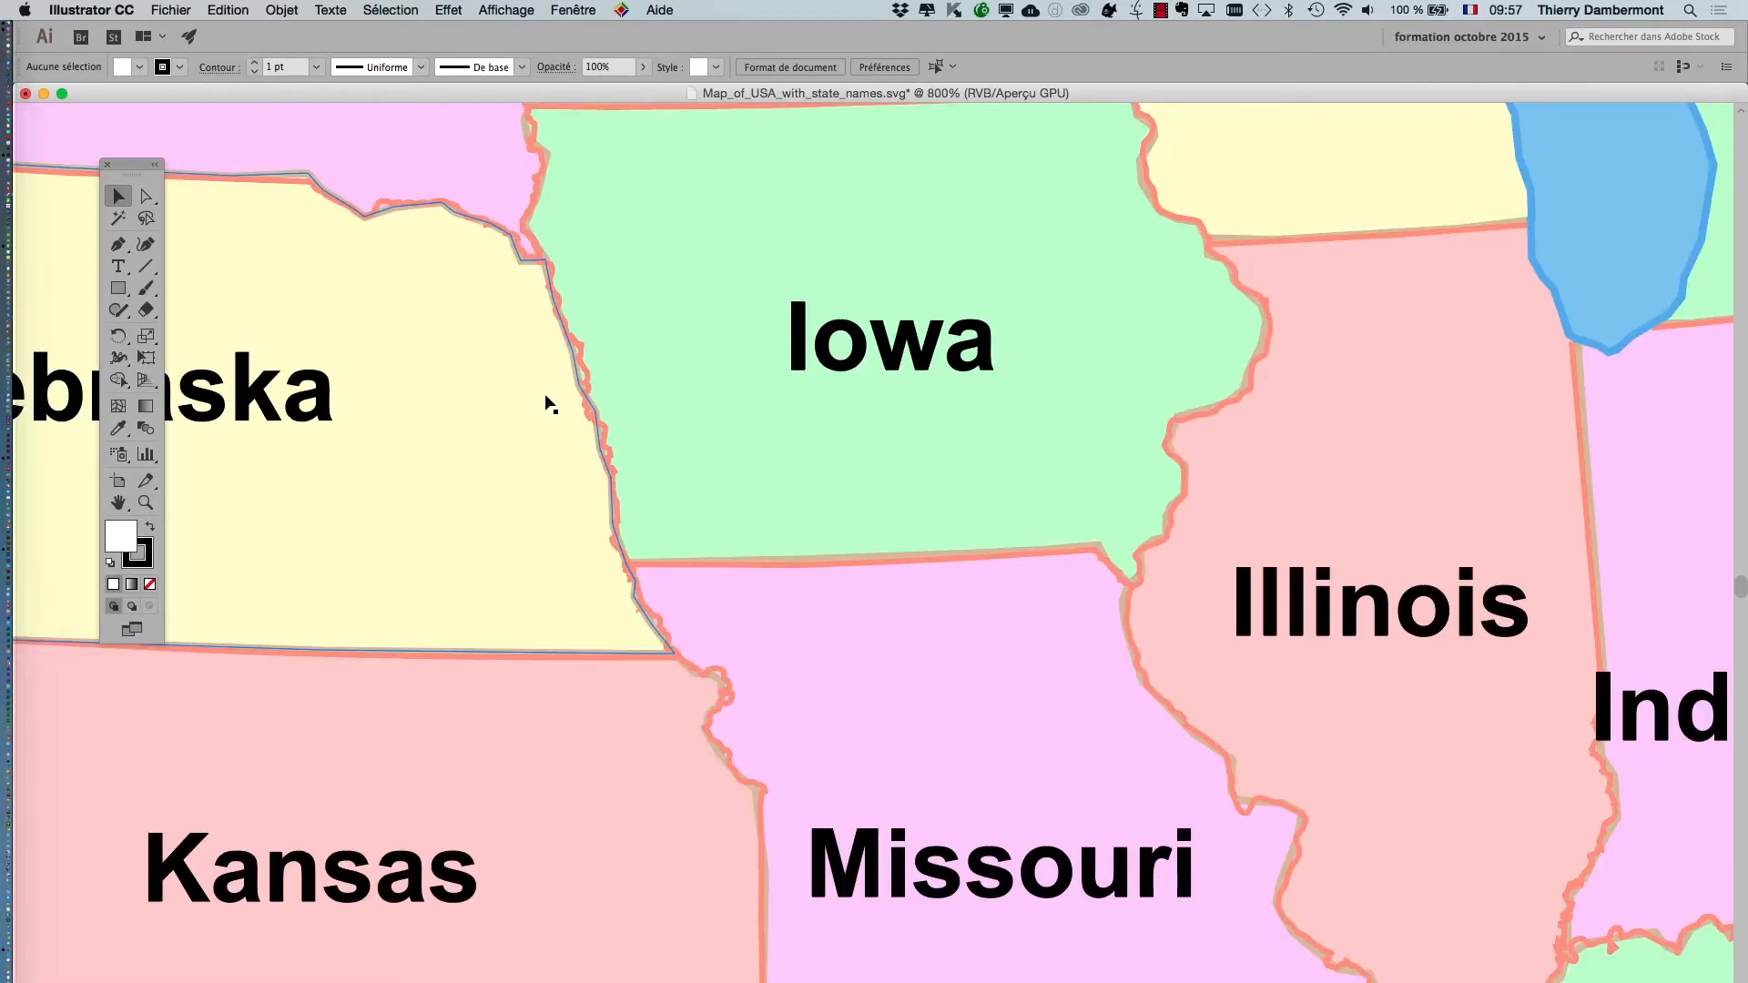
scroll(1218, 553, "up", 1)
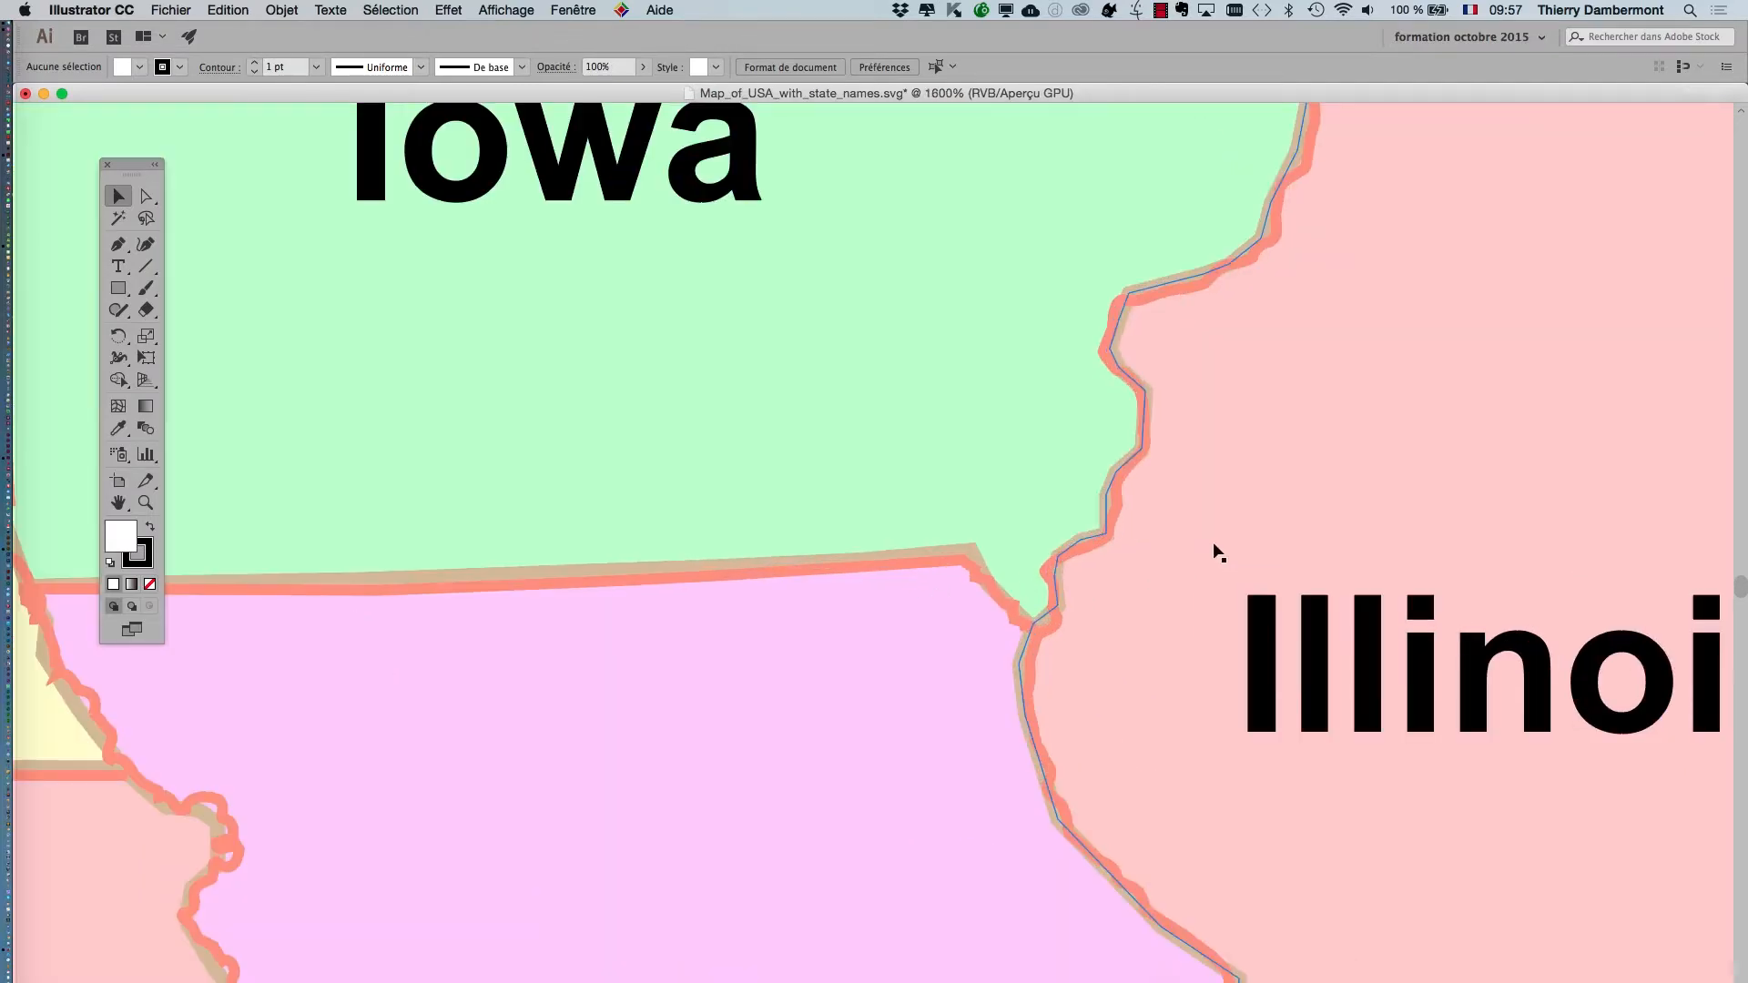
scroll(1219, 552, "down", 3)
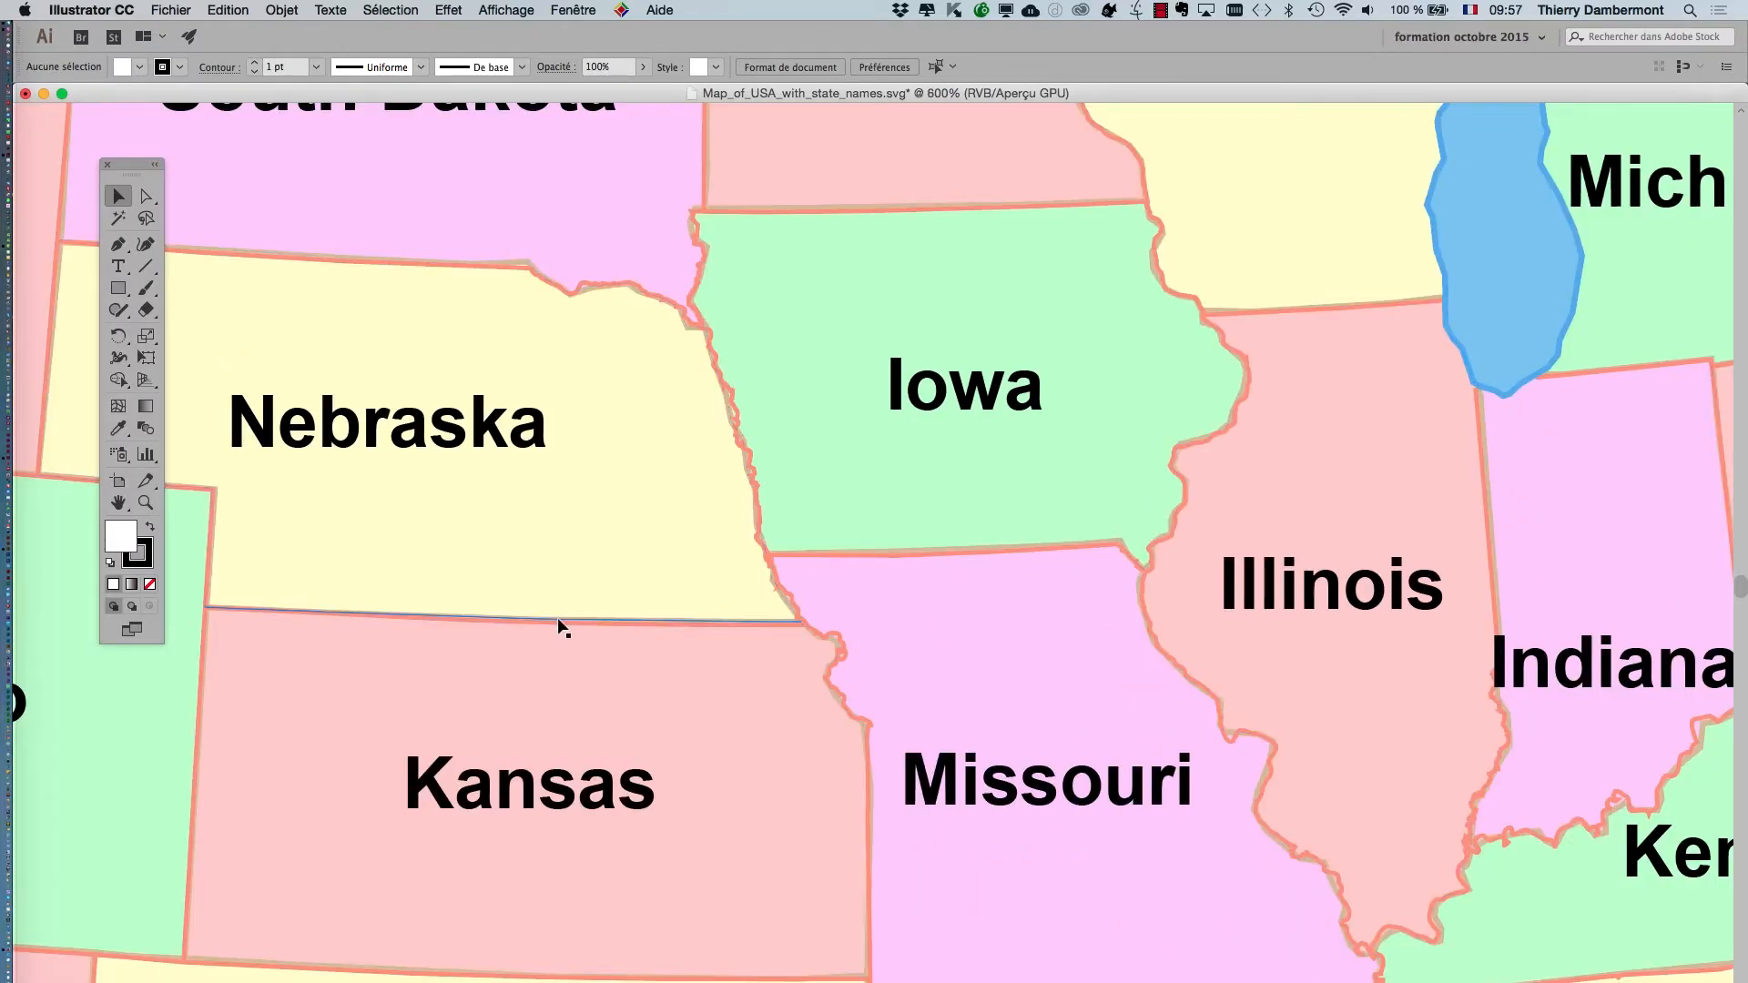
scroll(559, 626, "down", 3)
scroll(1102, 742, "up", 4)
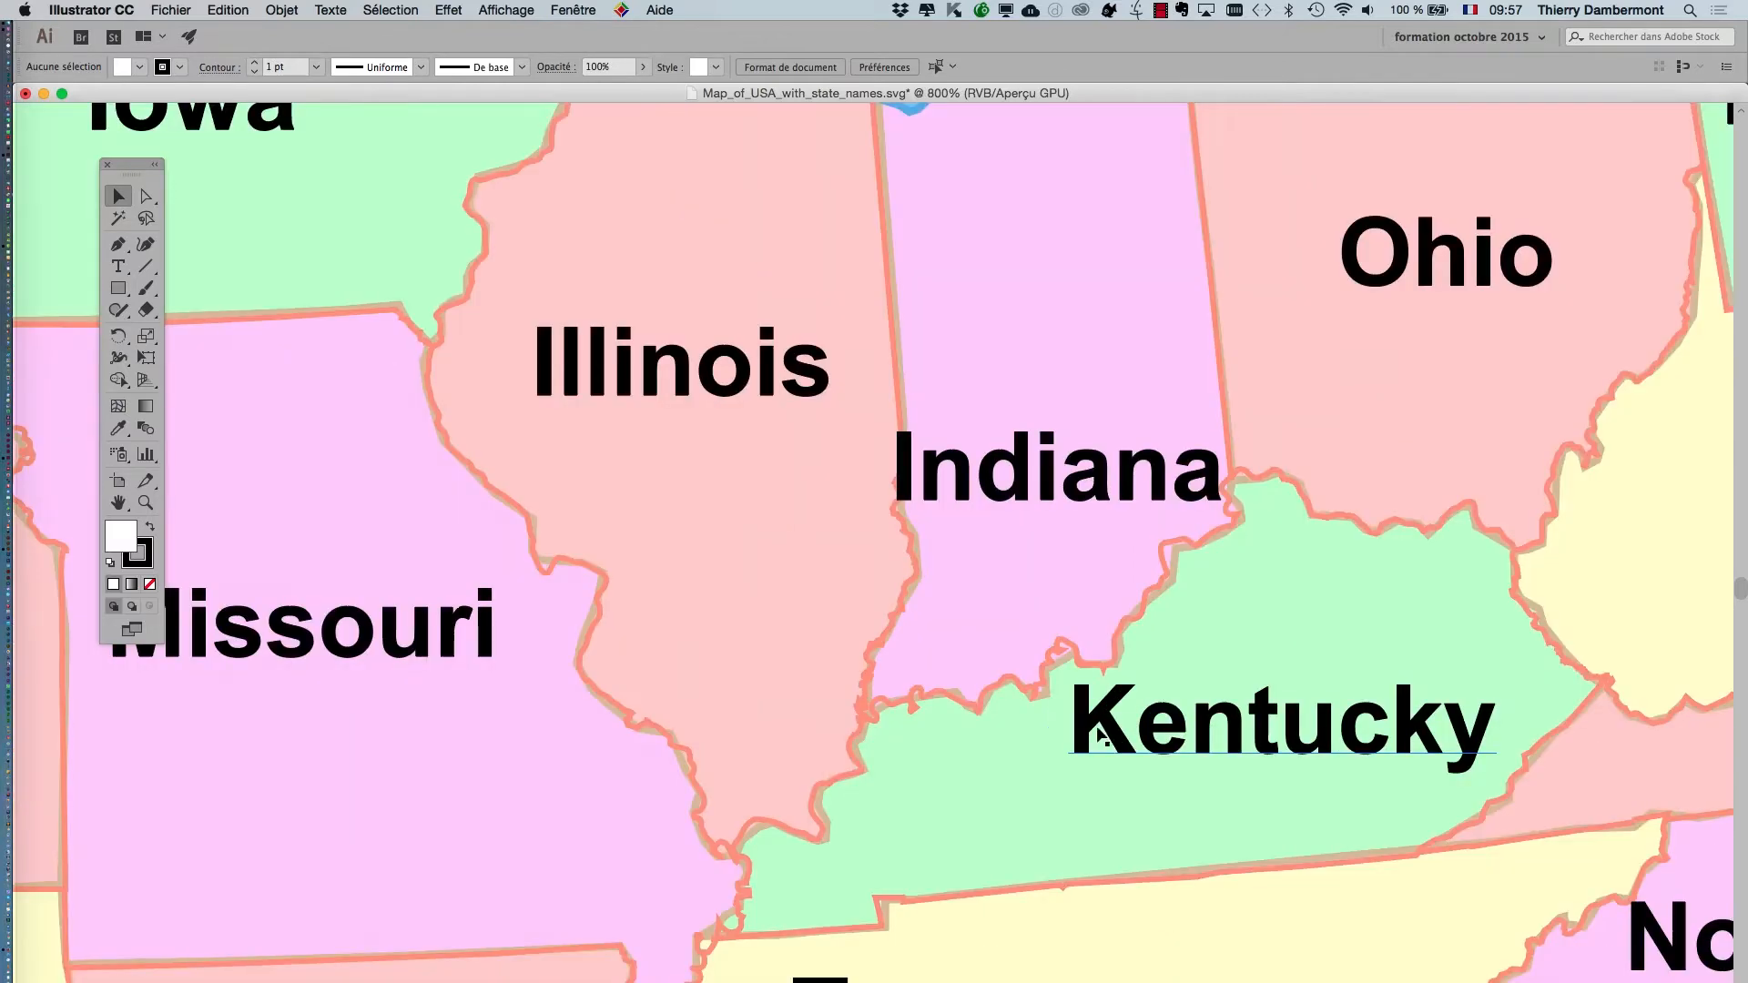
scroll(1099, 734, "up", 3)
scroll(1086, 719, "down", 8)
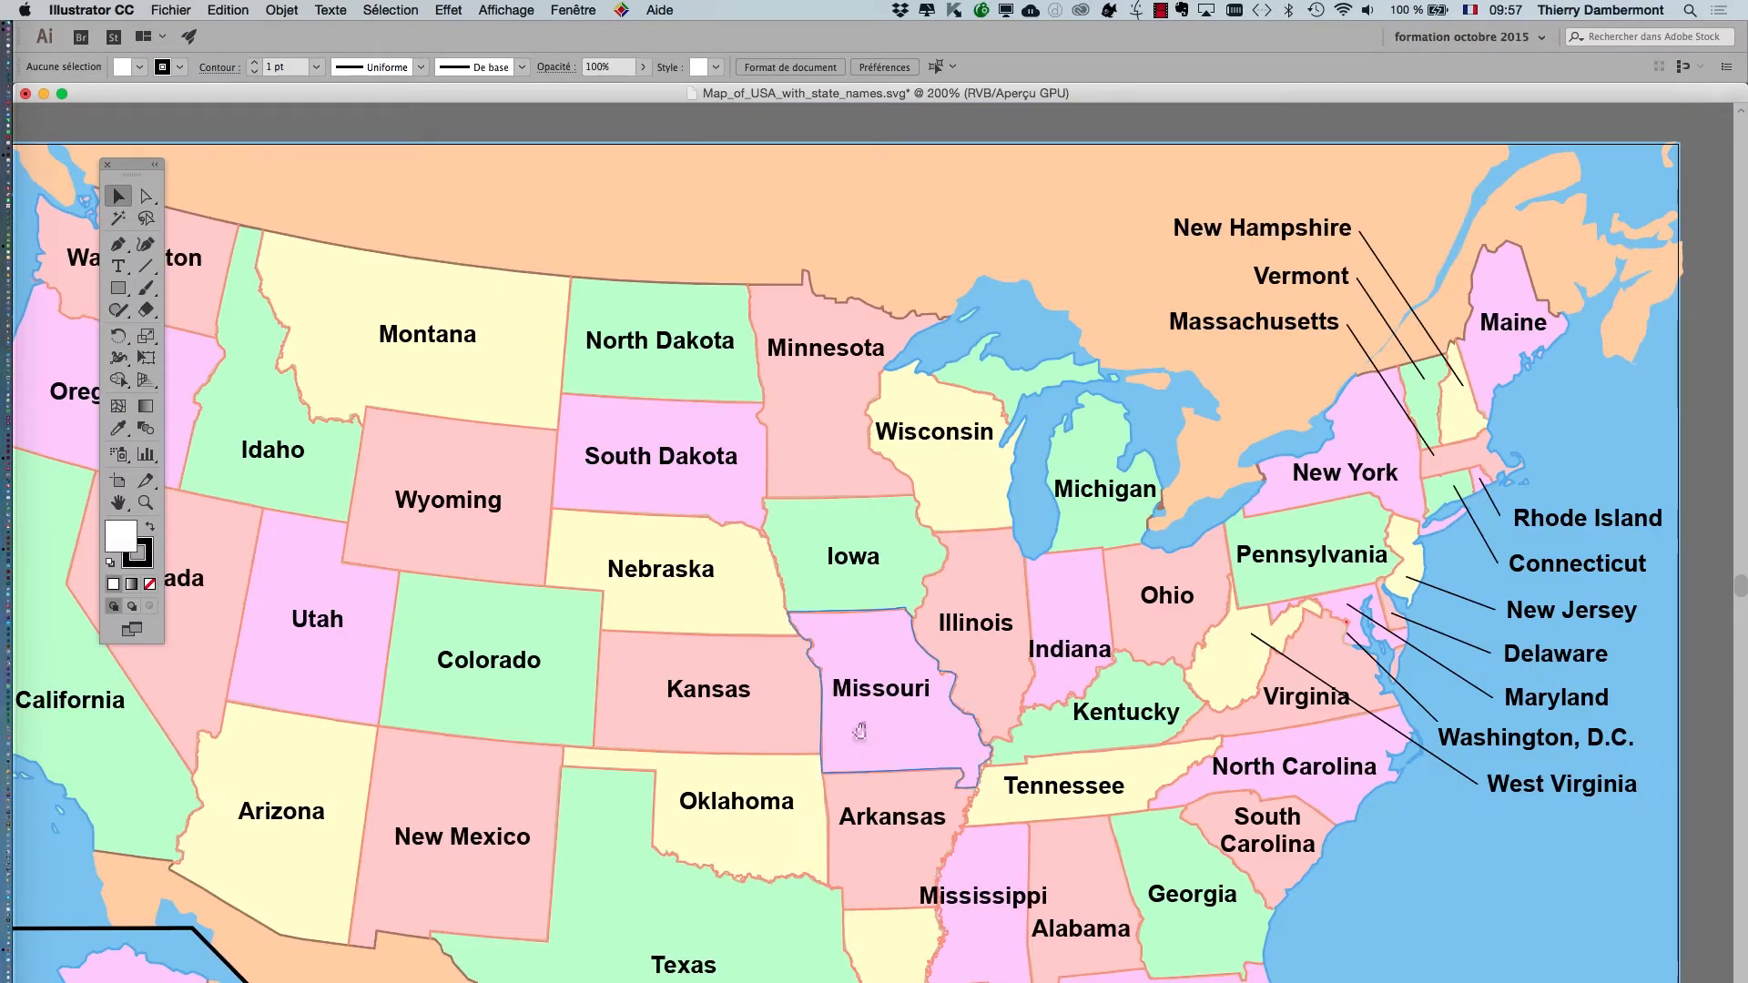
left_click_drag(860, 731, 1080, 569)
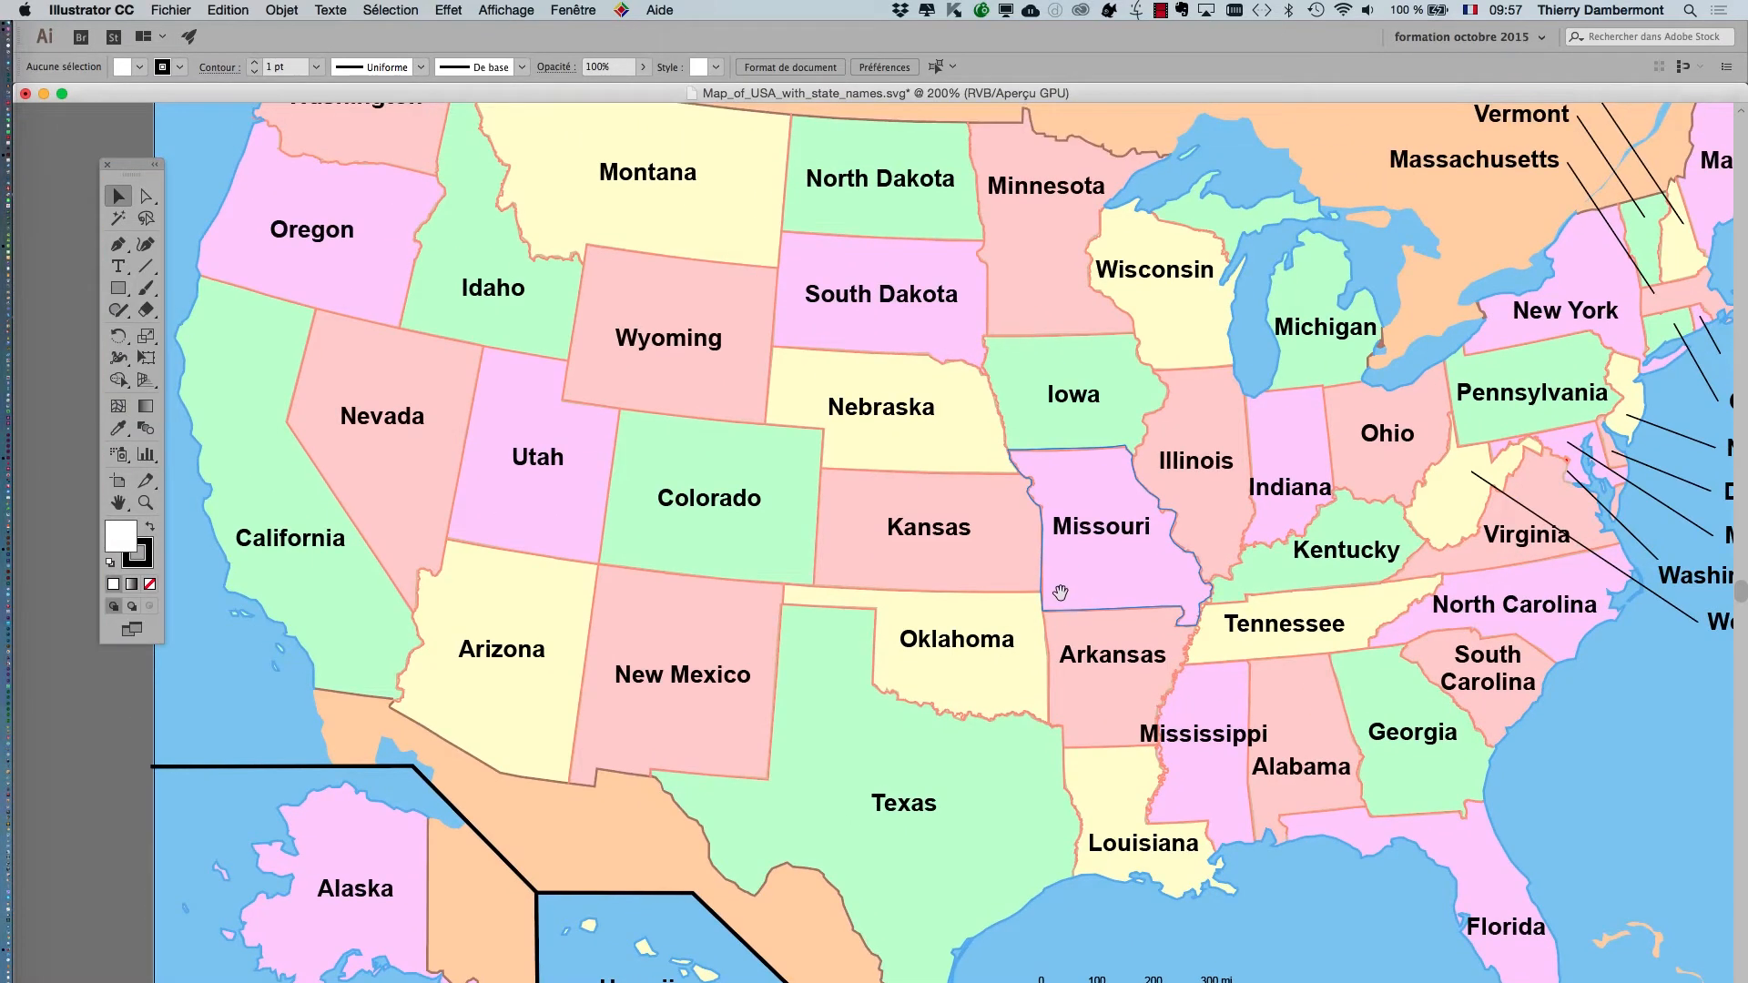
scroll(1170, 661, "up", 3)
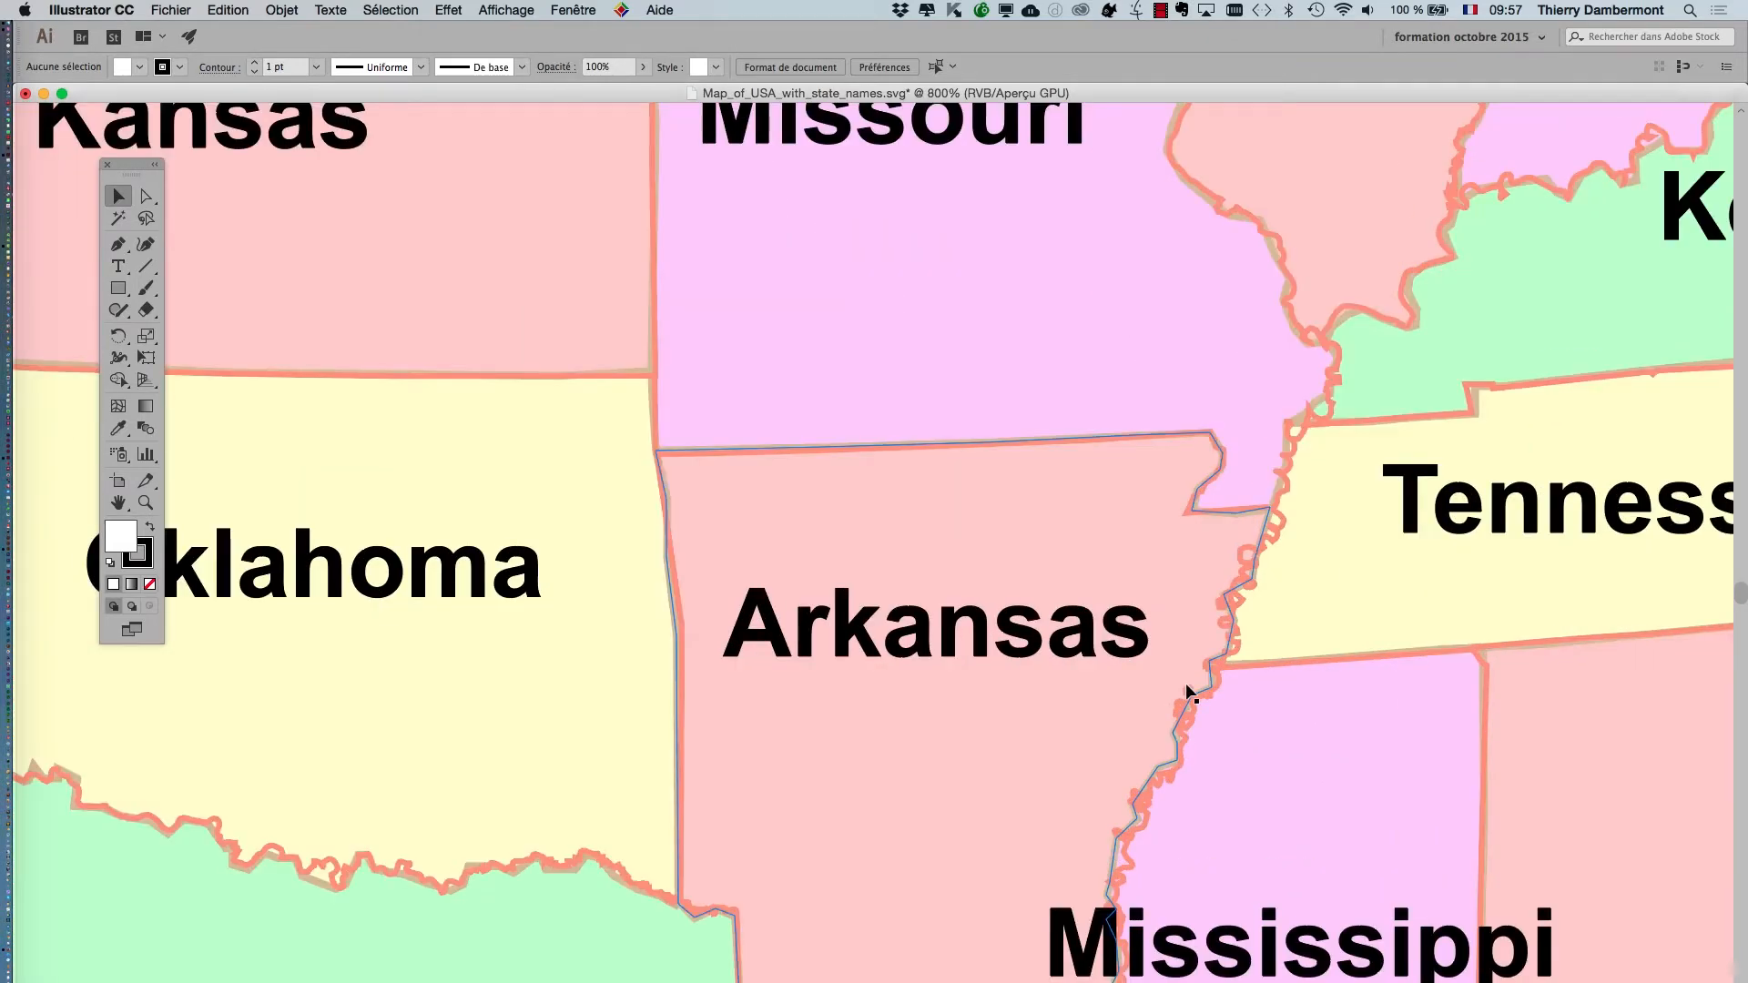
scroll(1185, 683, "down", 5)
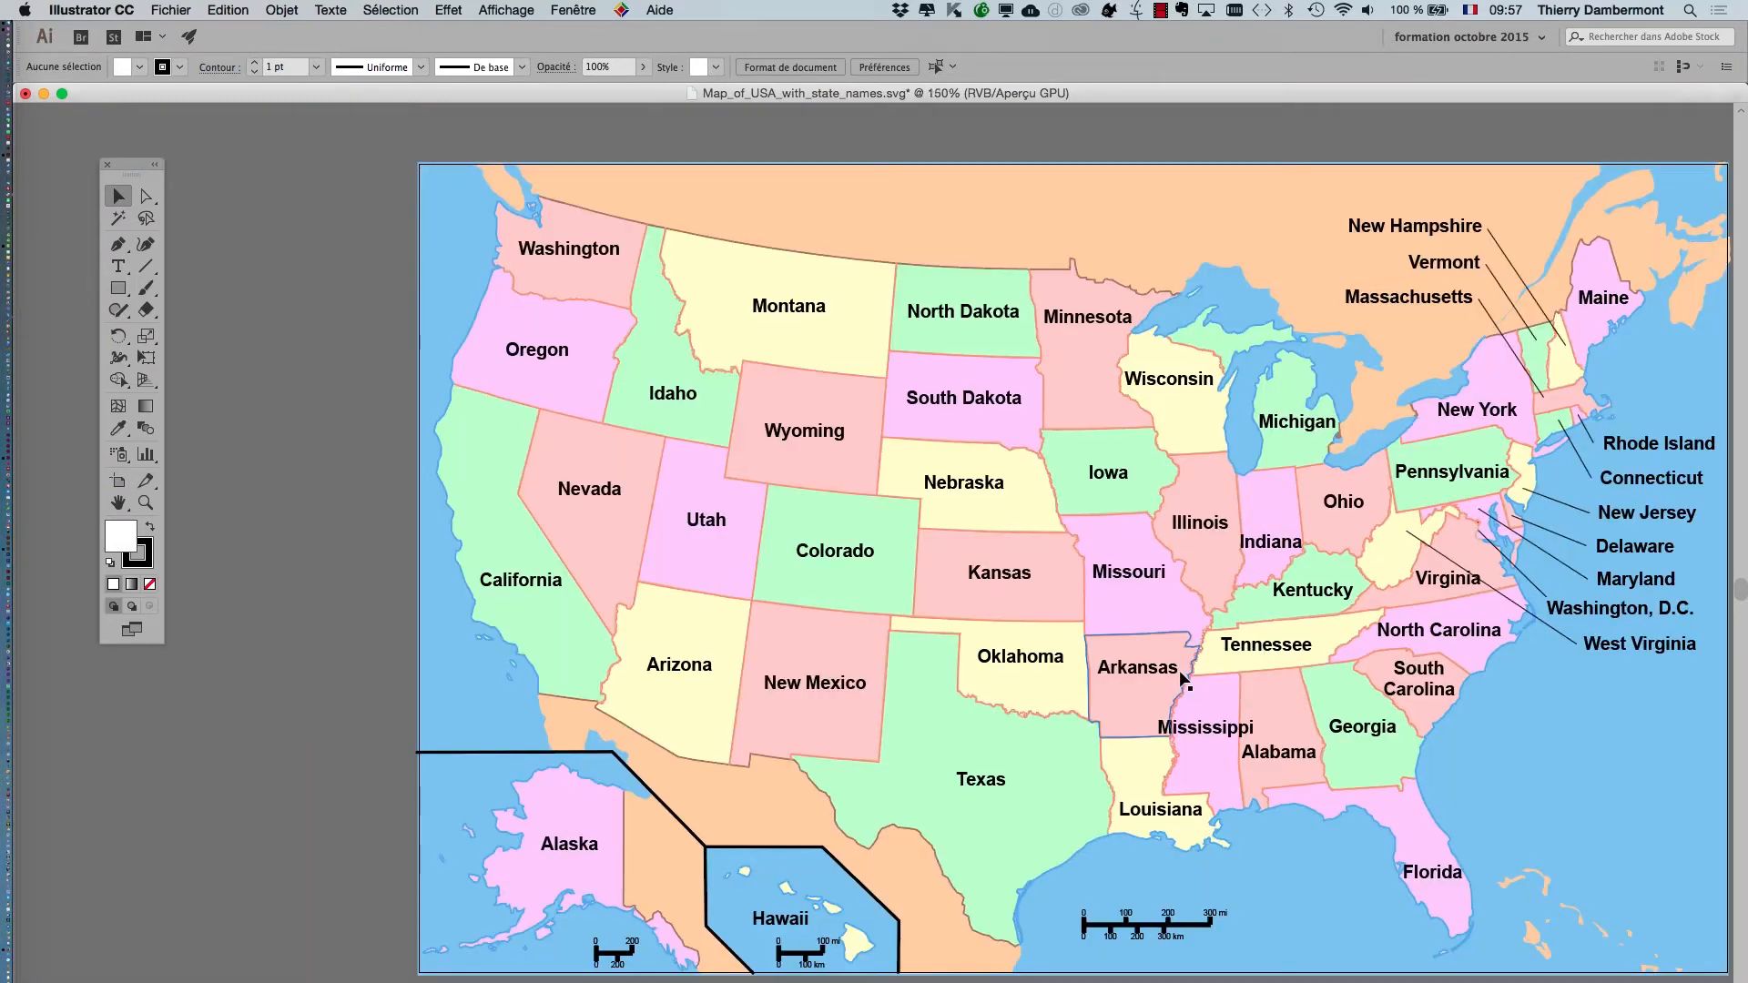
left_click_drag(928, 586, 730, 549)
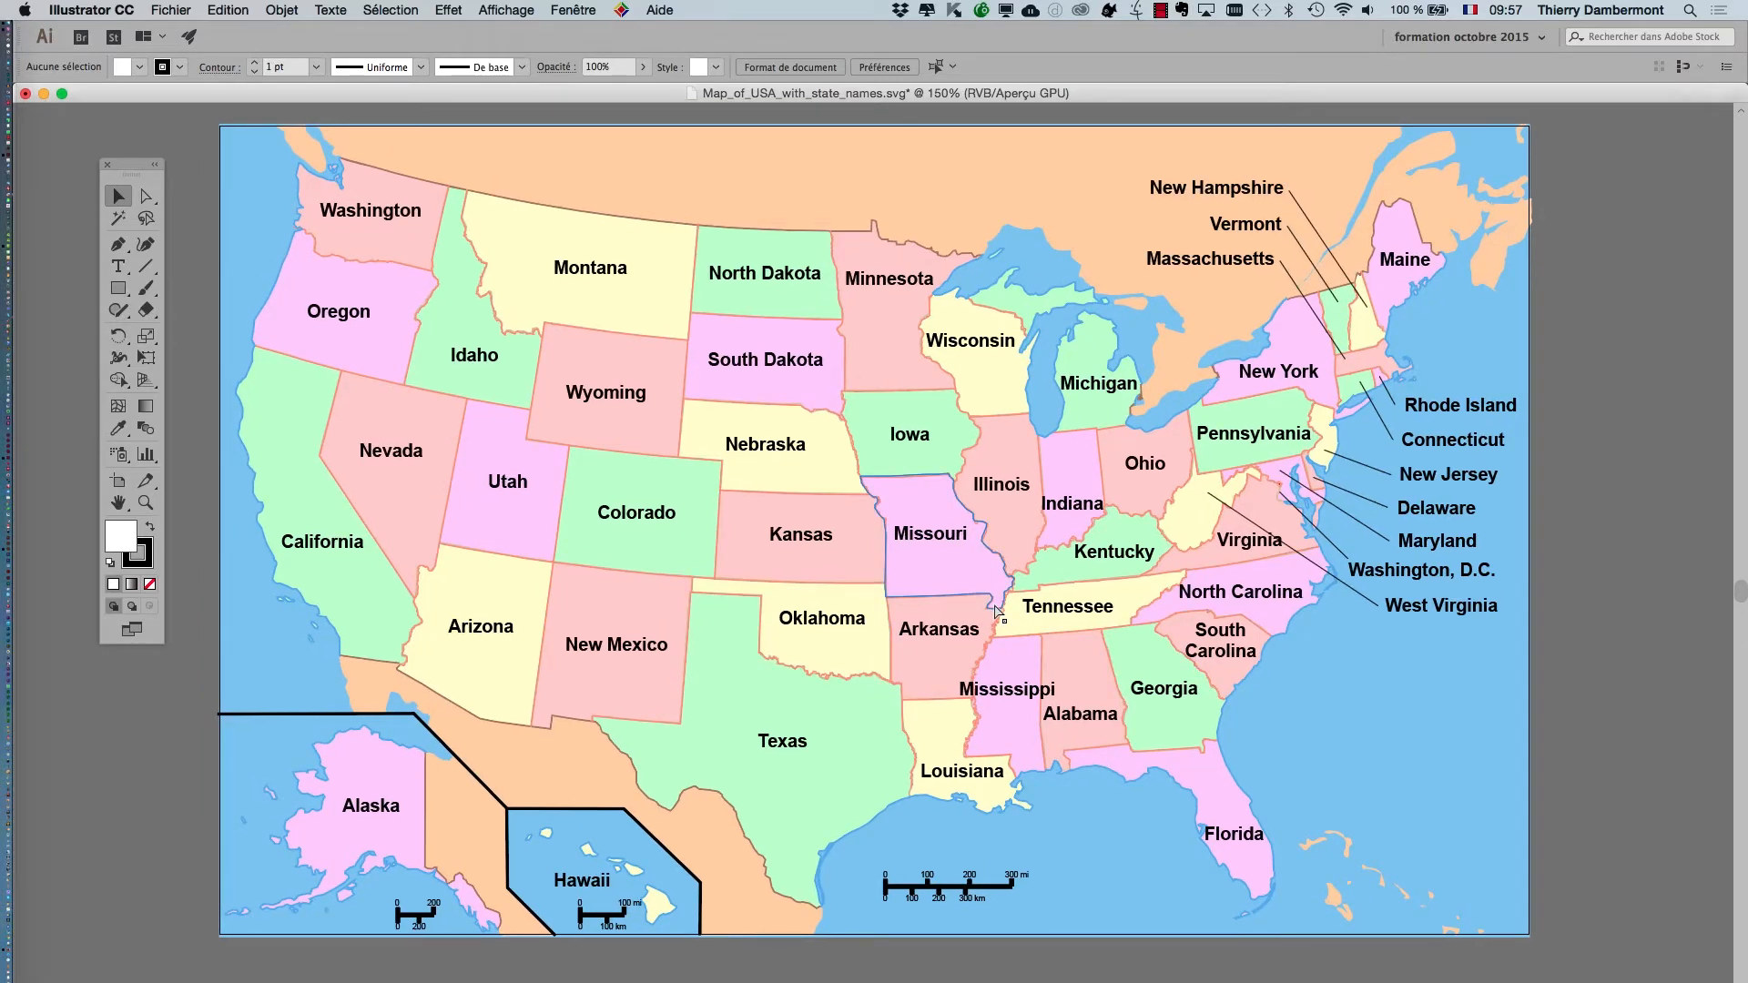
Save the map in Adobe PDF format as Map_of_USA_with_state_names.pdf in JOUR 6 IVE, keeping Illustrator editing capabilities, and dismiss the PDF shown in Acrobat.
left_click(171, 10)
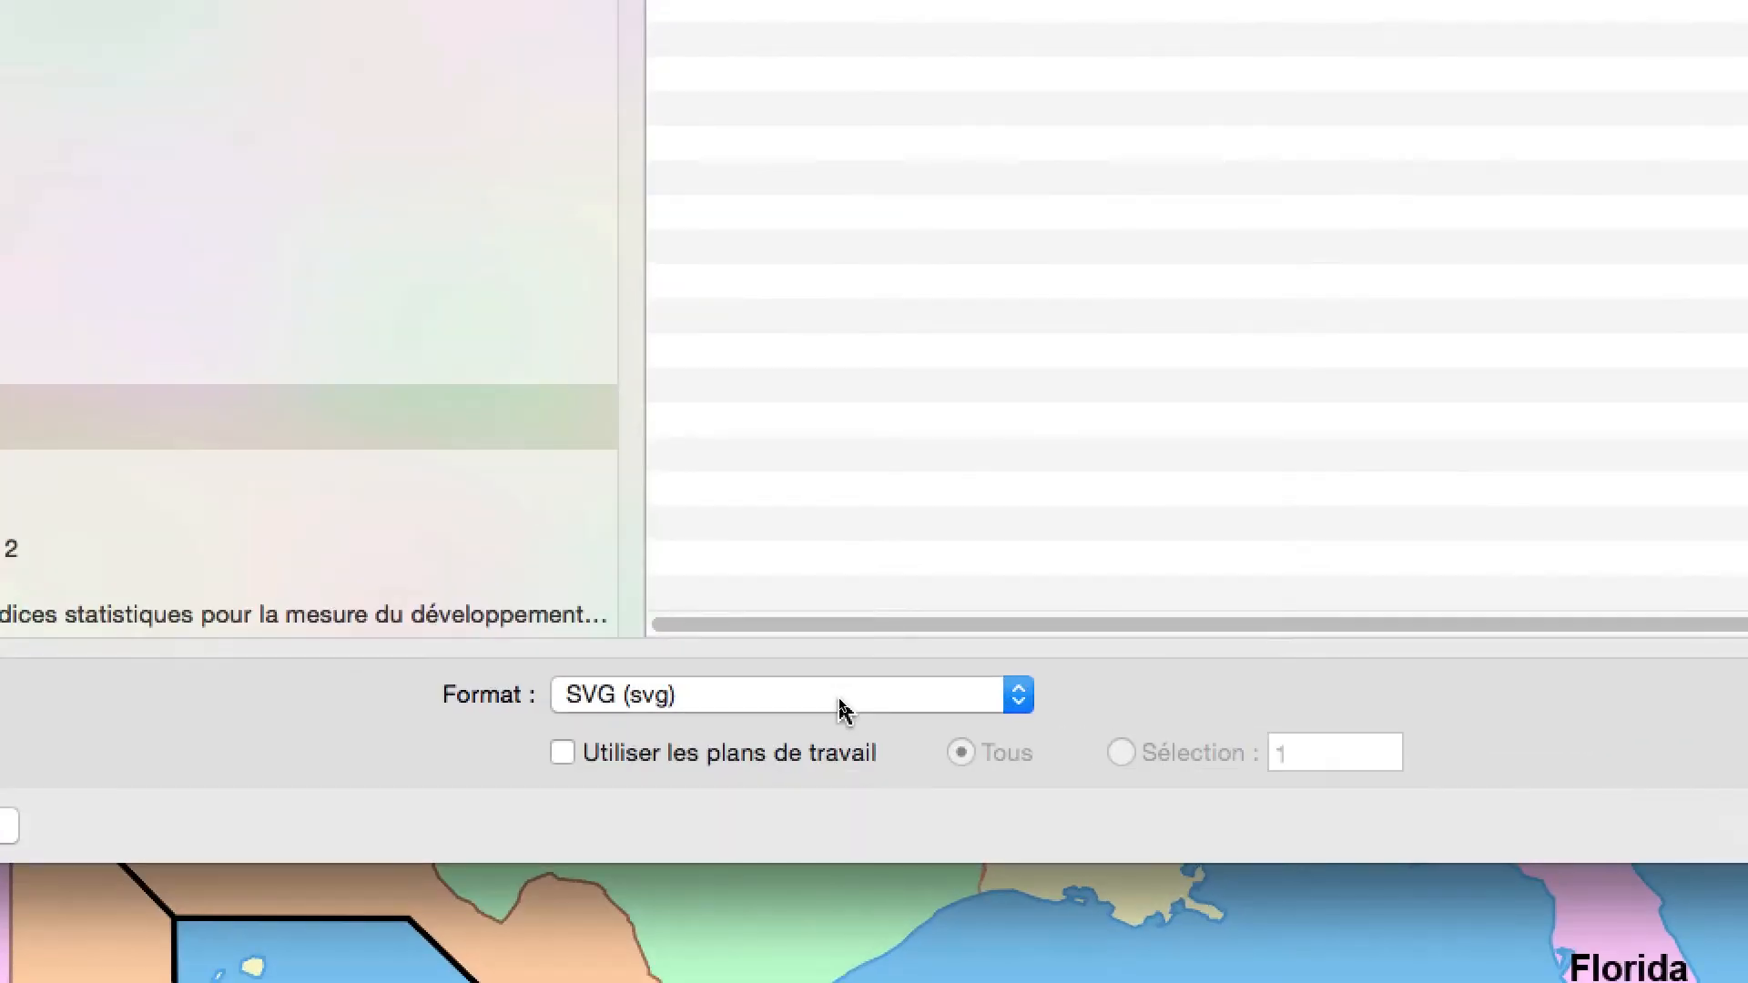
left_click(839, 698)
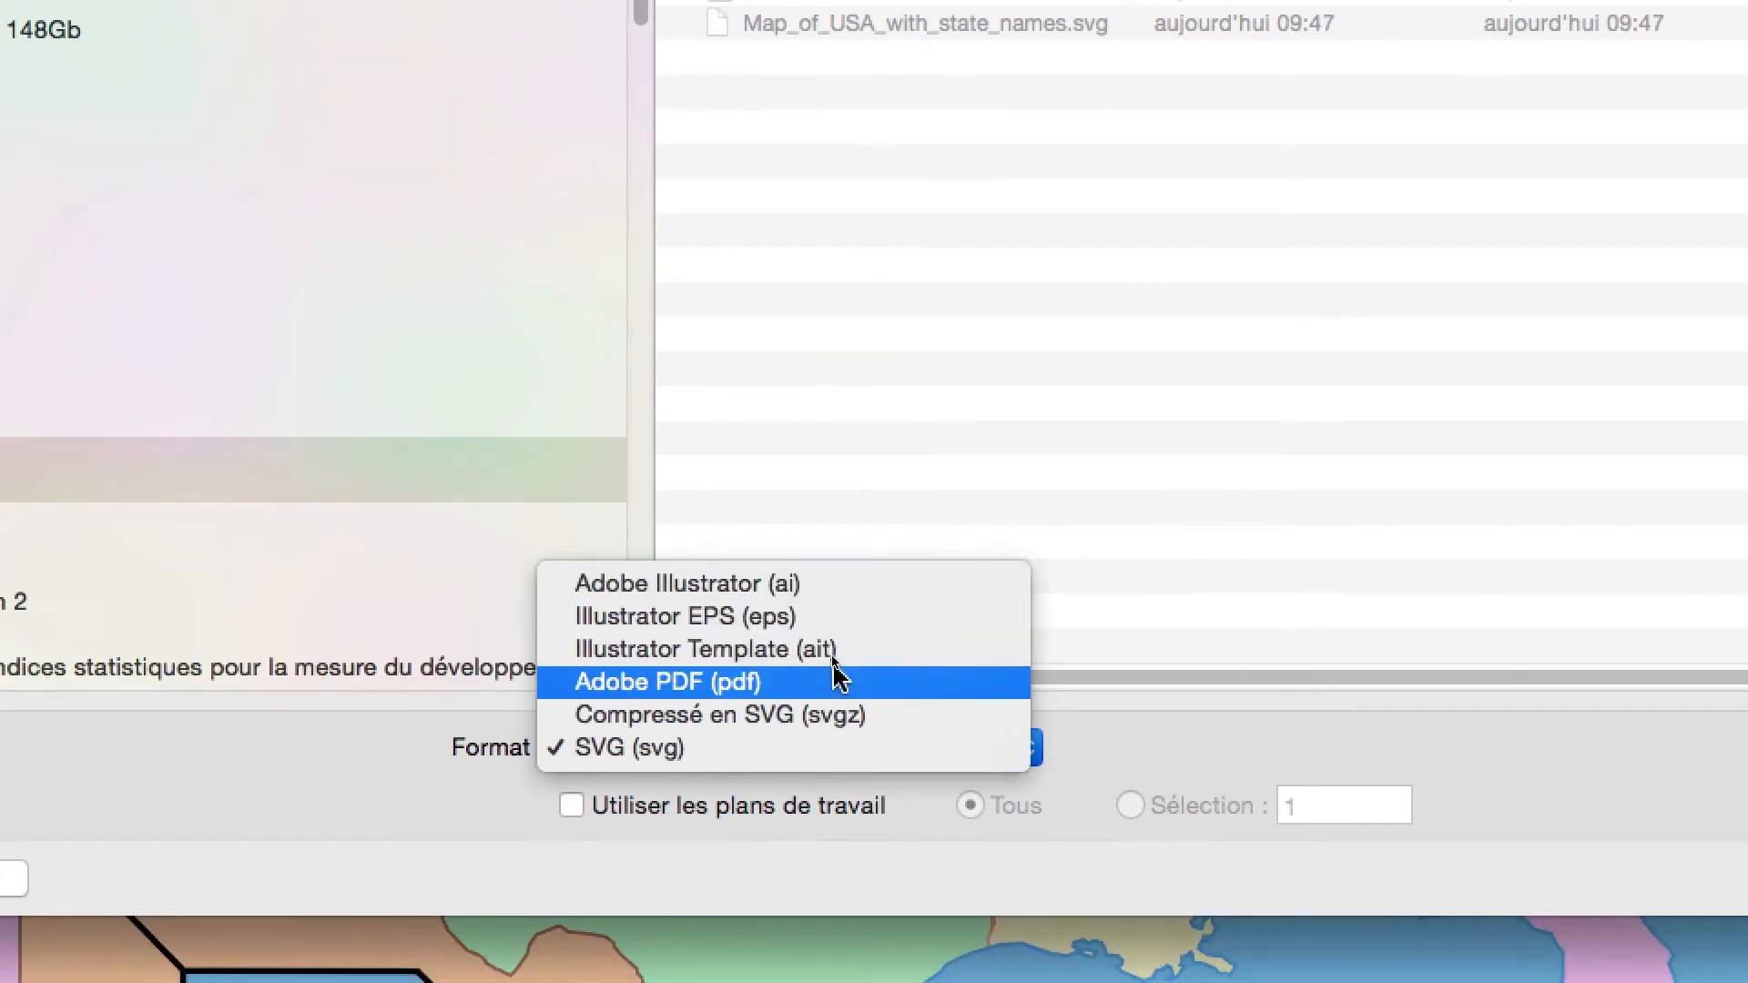
left_click(836, 678)
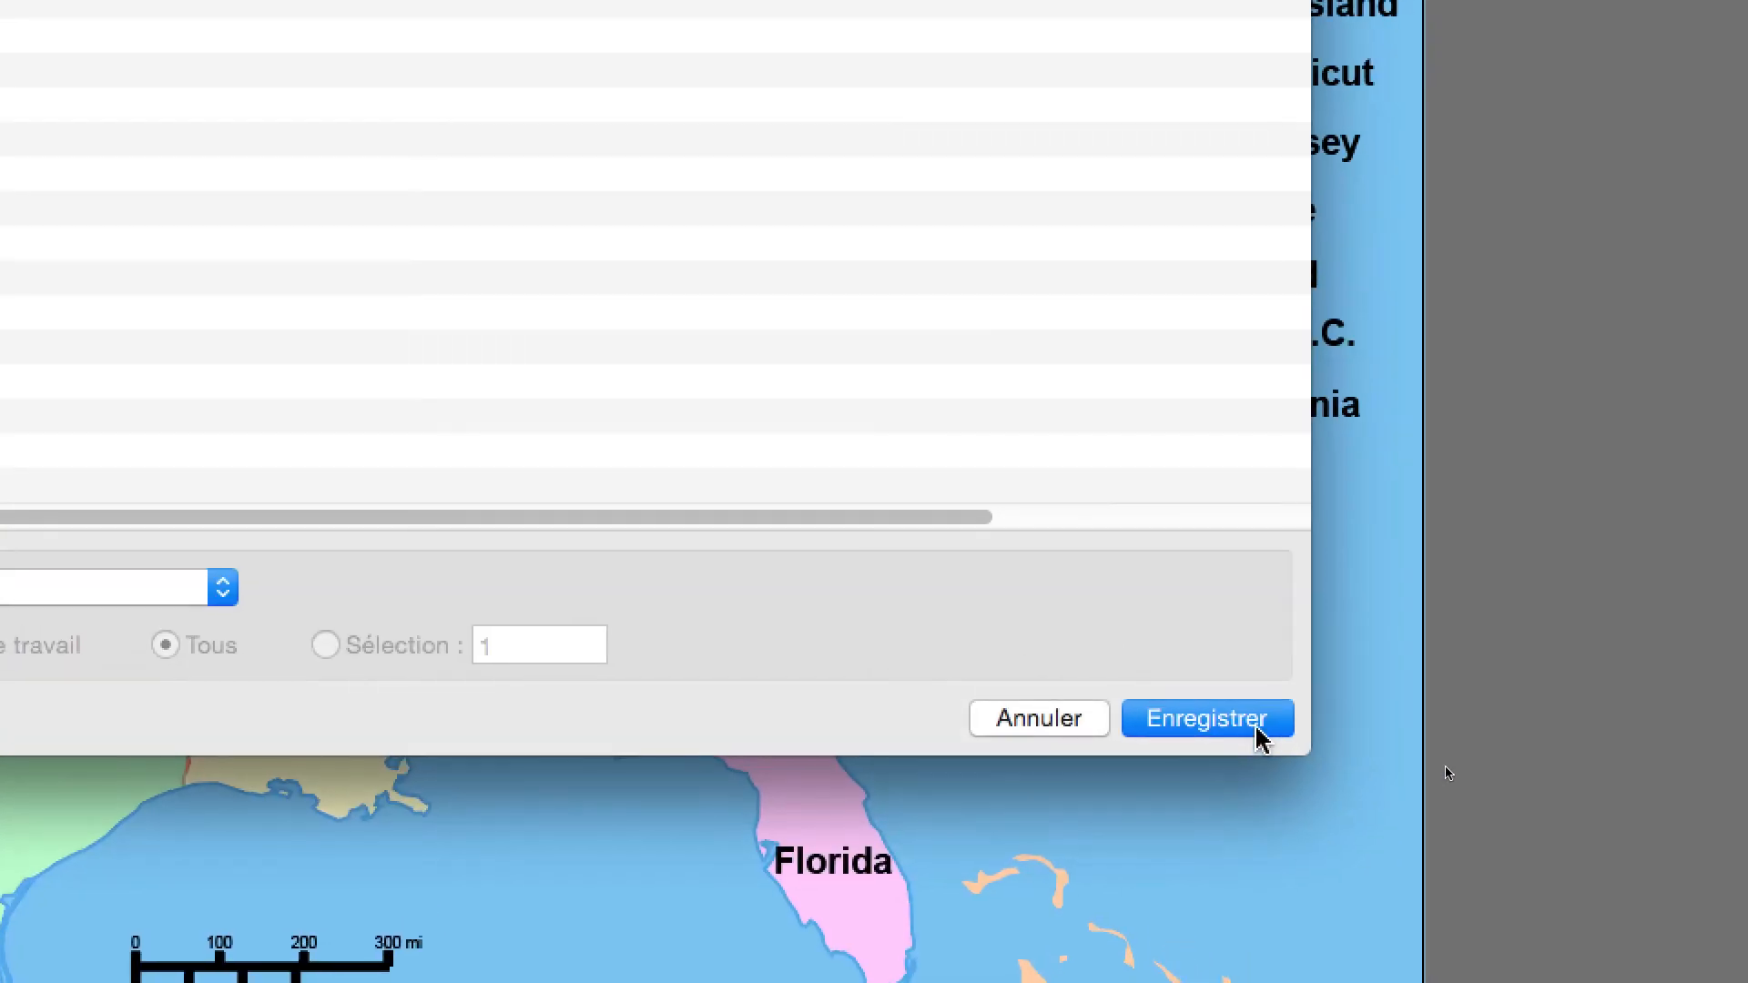
left_click(1258, 736)
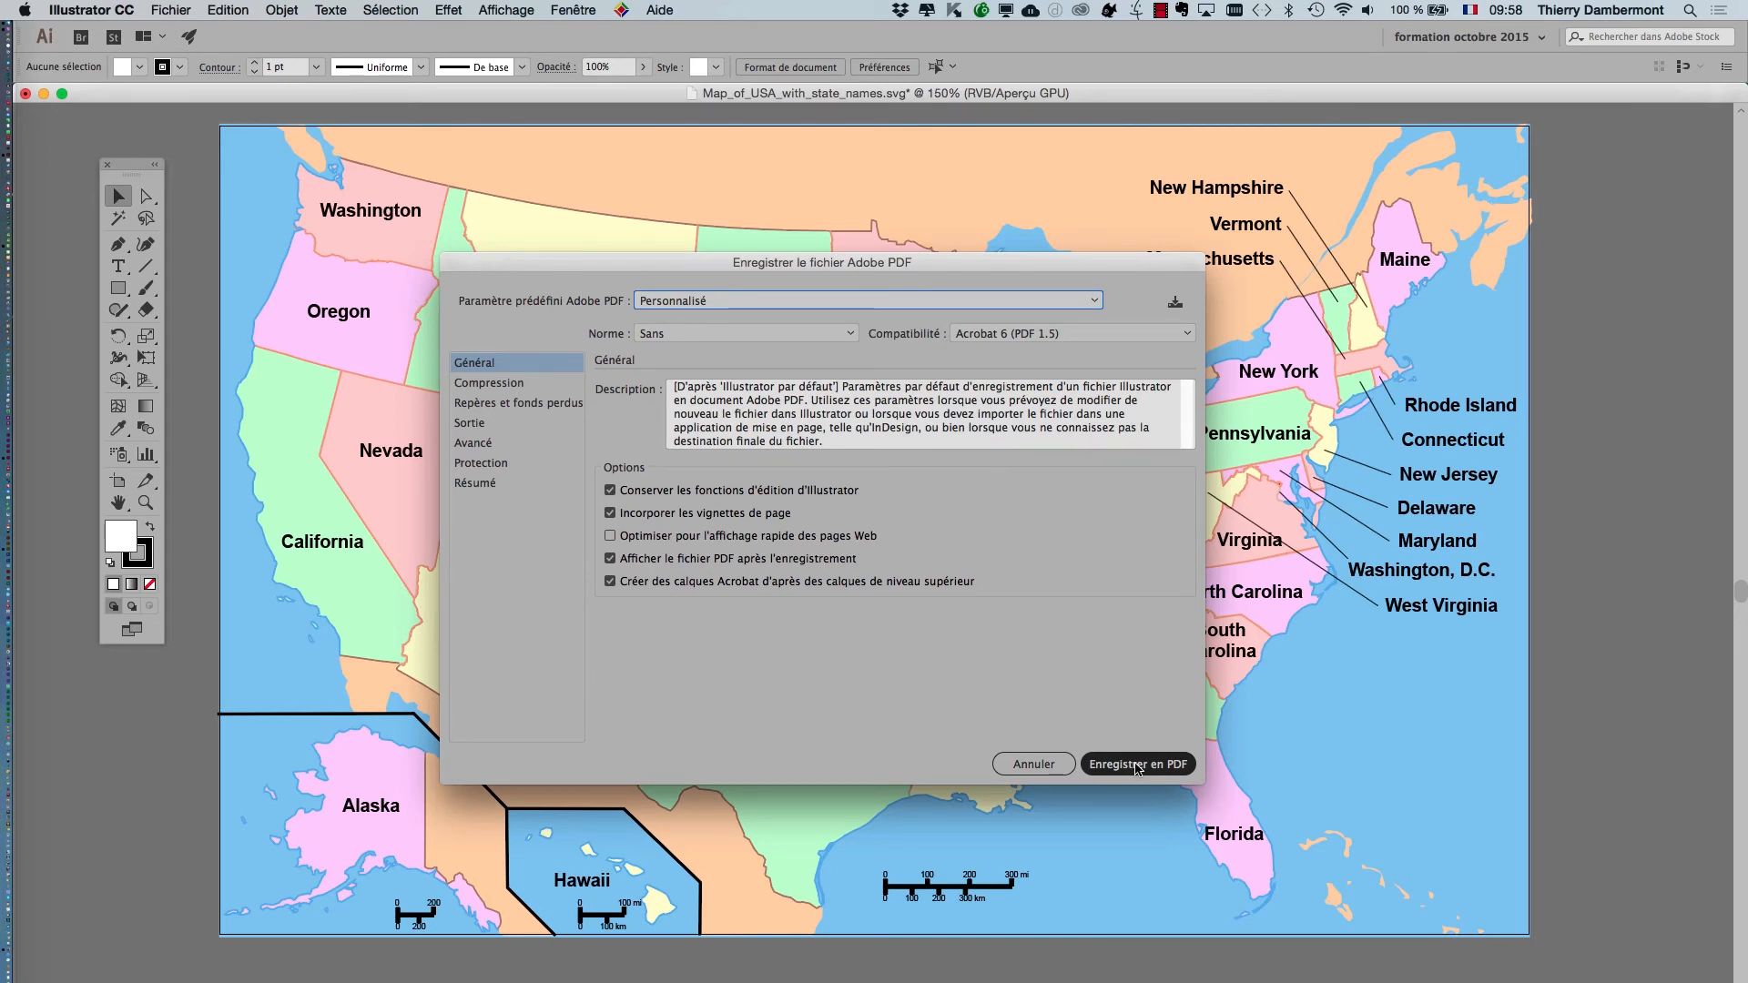
left_click(1137, 766)
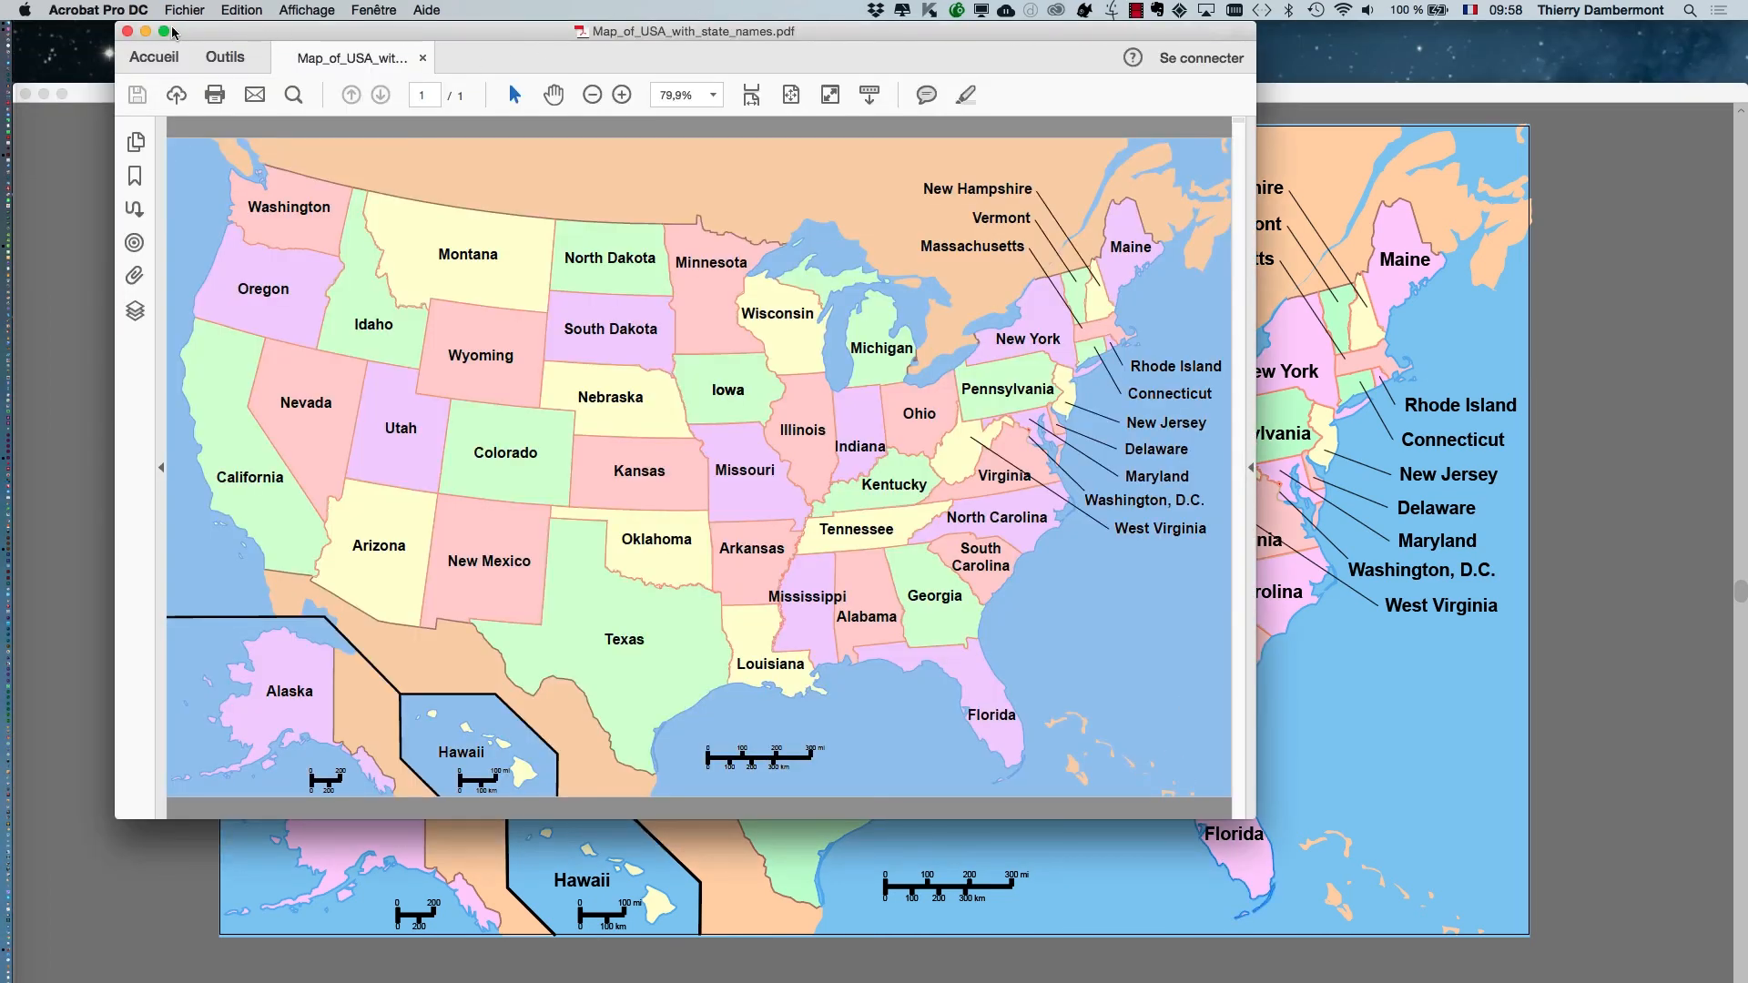
left_click(108, 7)
left_click(141, 200)
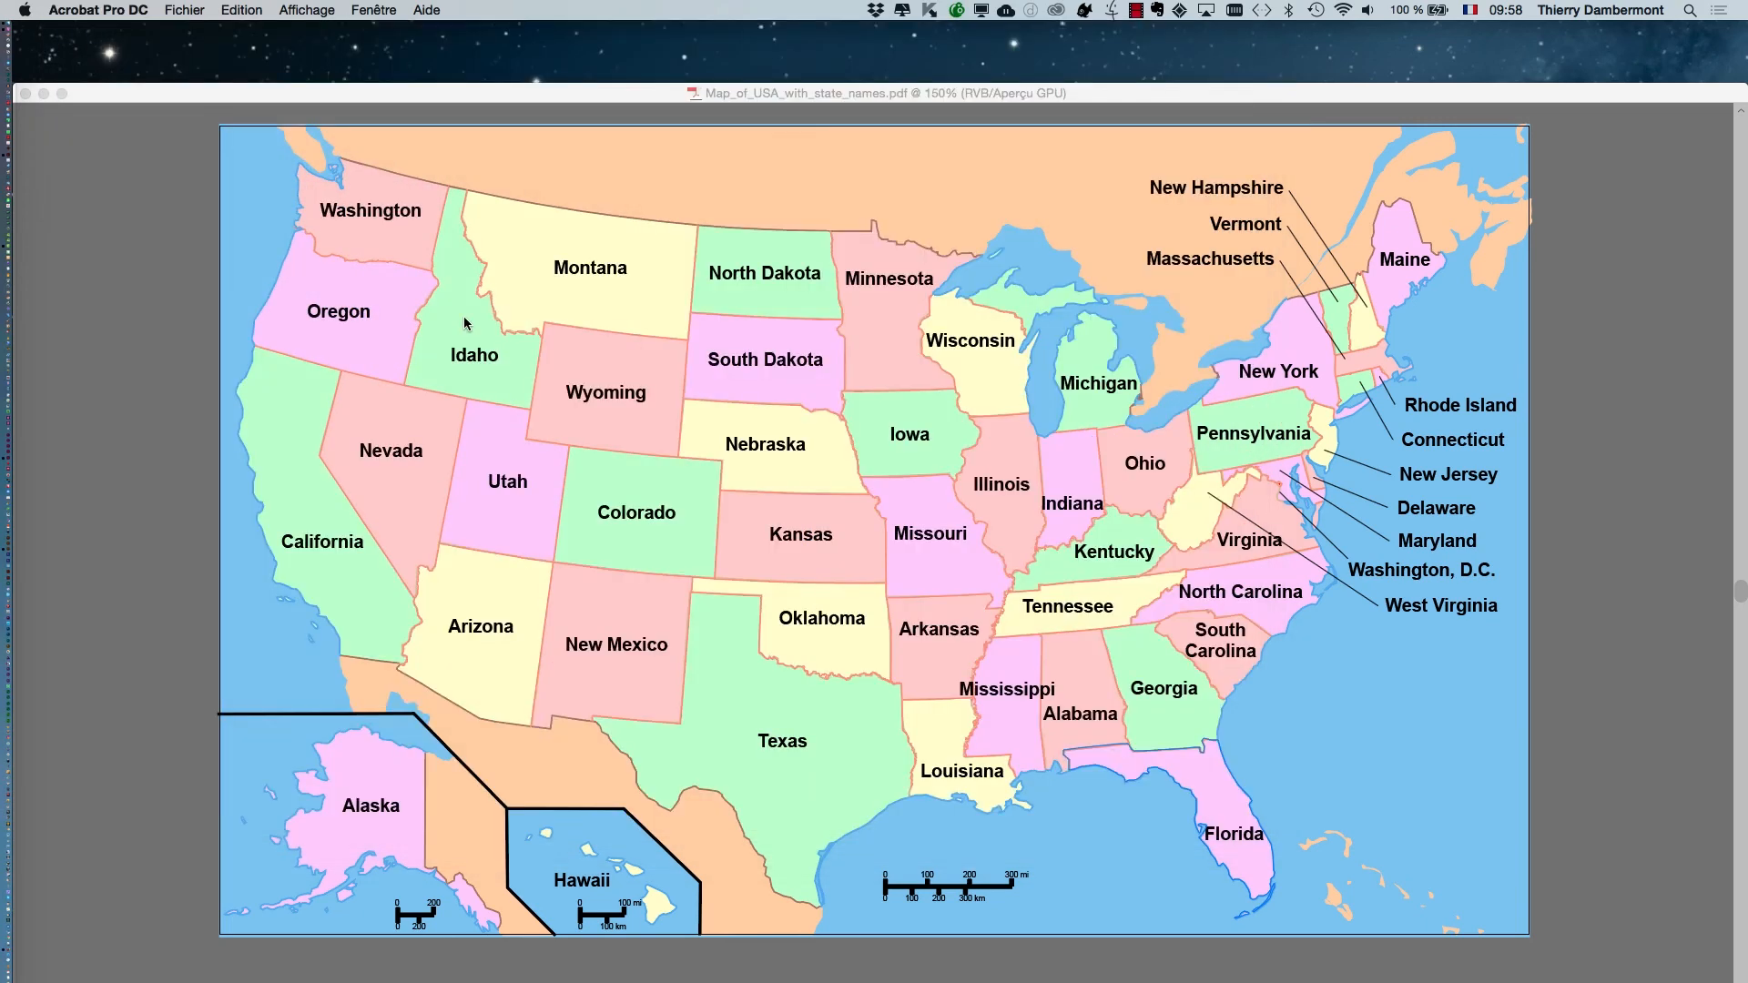